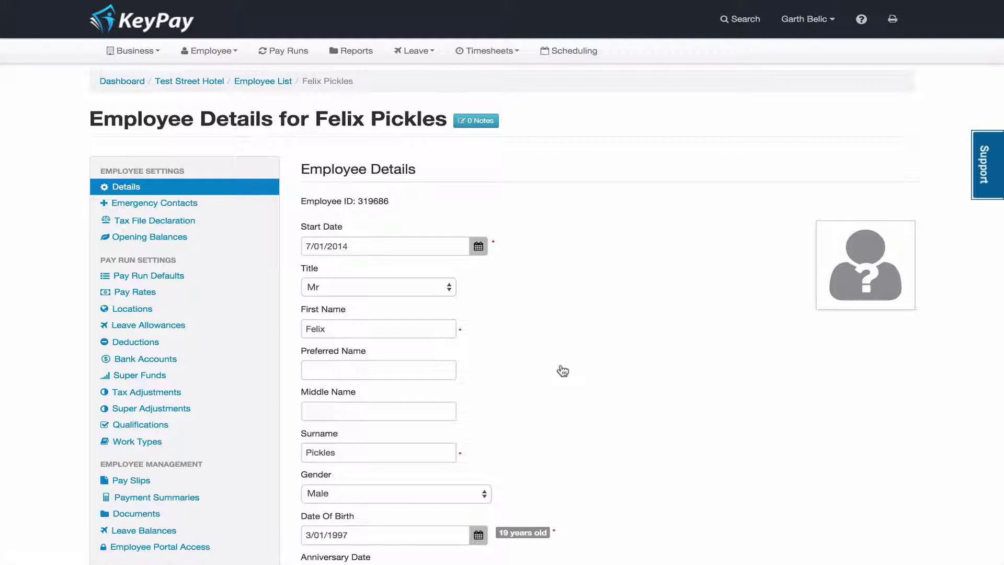
Step: Open the employee's pay run defaults and set the leave allowances template to Permanent NSW
click(148, 275)
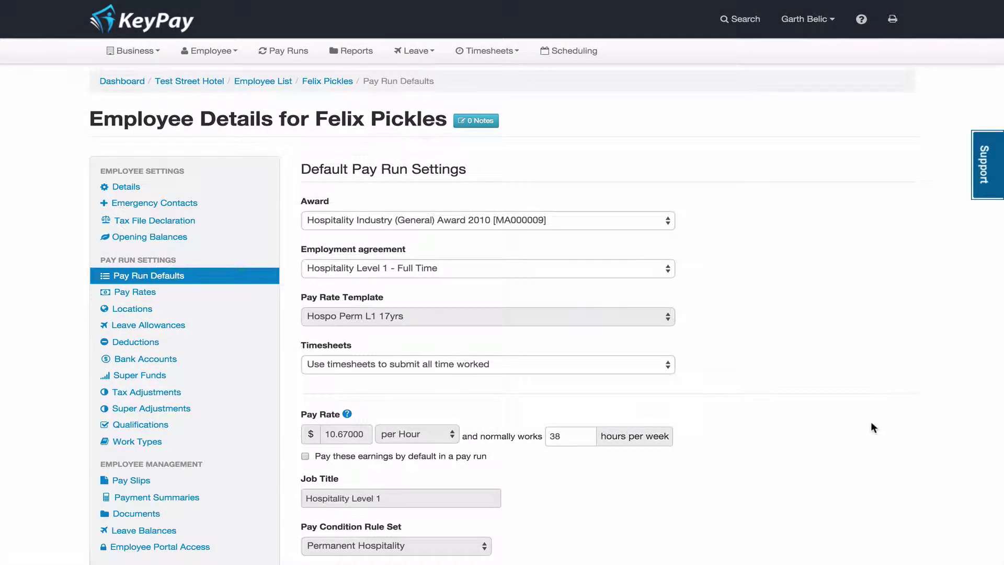
scroll(871, 422, down, 5)
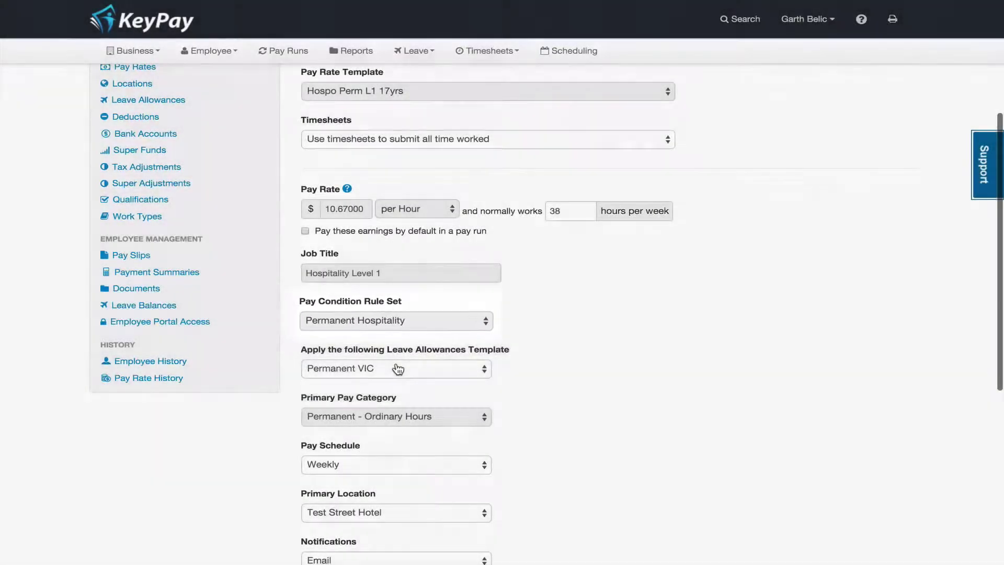
click(397, 368)
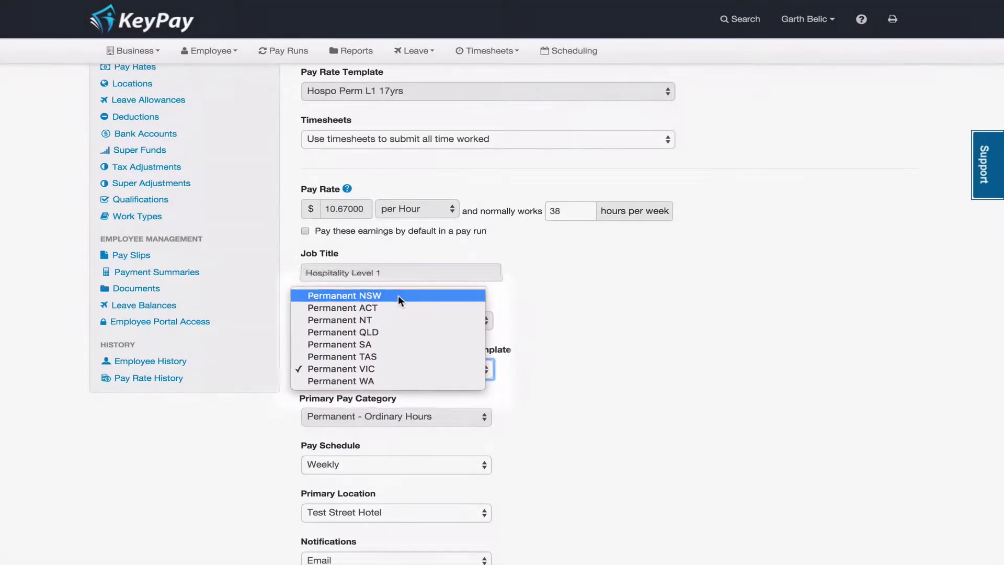
click(397, 294)
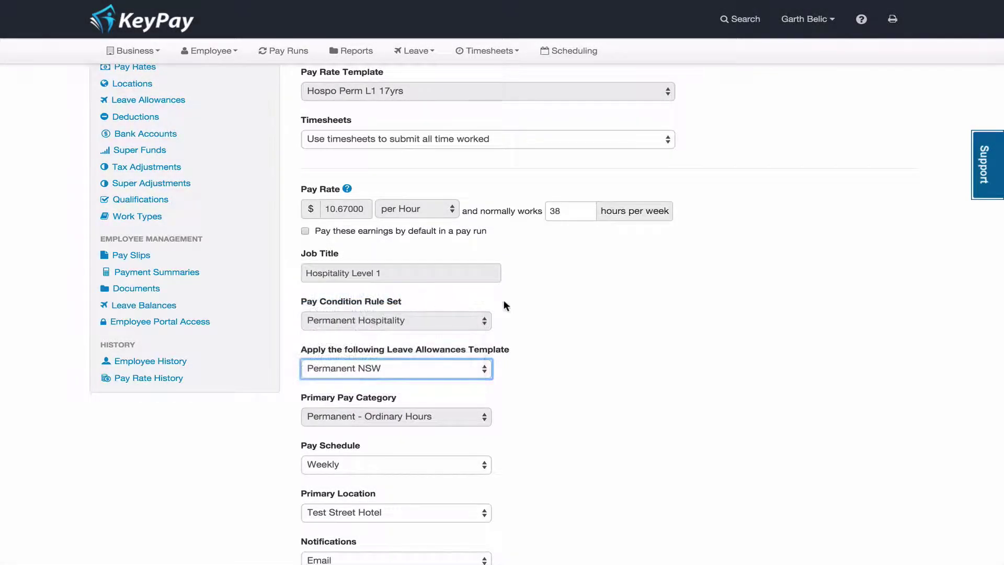
Step: Set the award in the default pay run settings to "Don't use an award"
scroll(601, 314, up, 4)
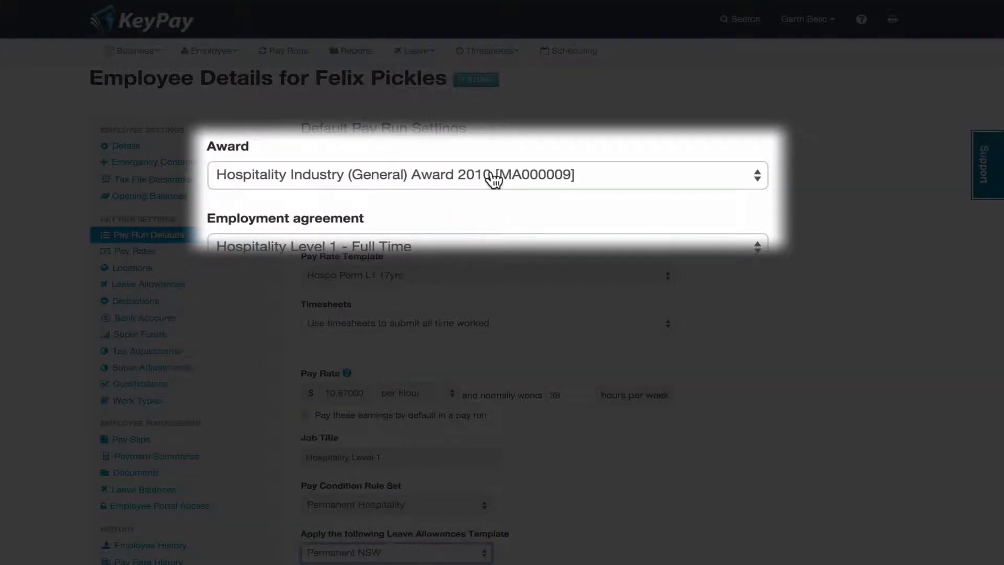
click(490, 178)
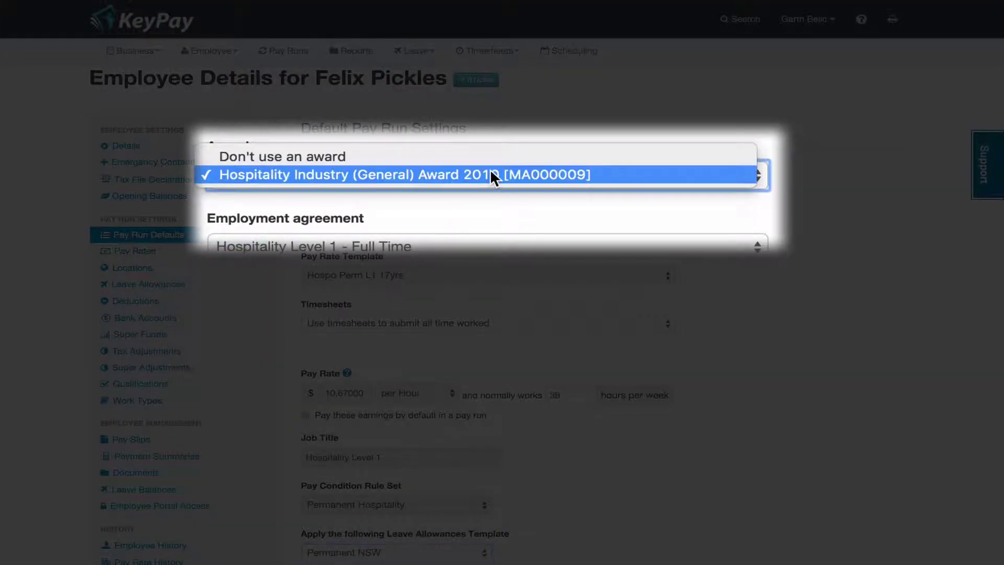
click(460, 157)
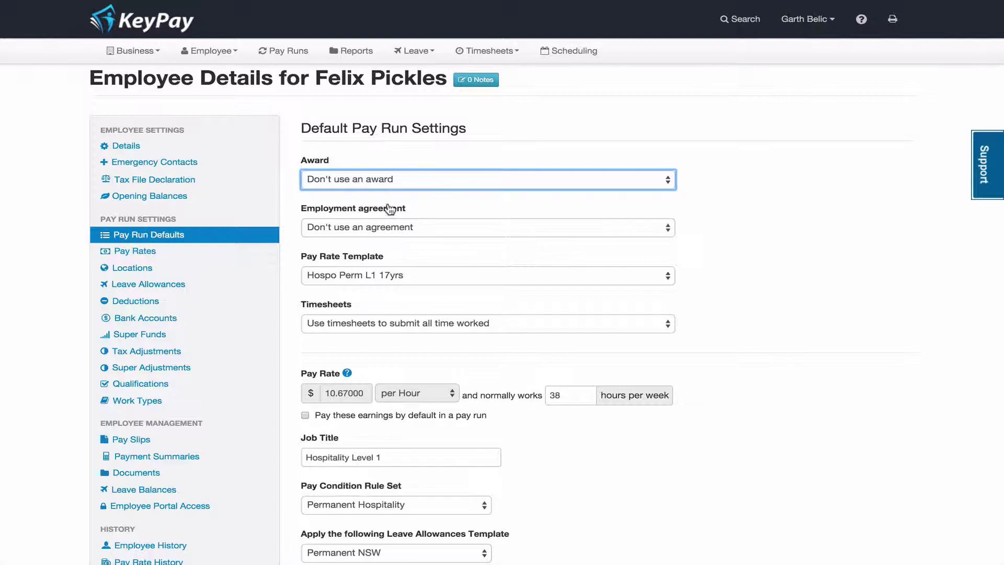
Step: Set the pay rate template to Hospo Perm L1 20yrs & over and save the employee's pay run defaults
scroll(799, 335, down, 3)
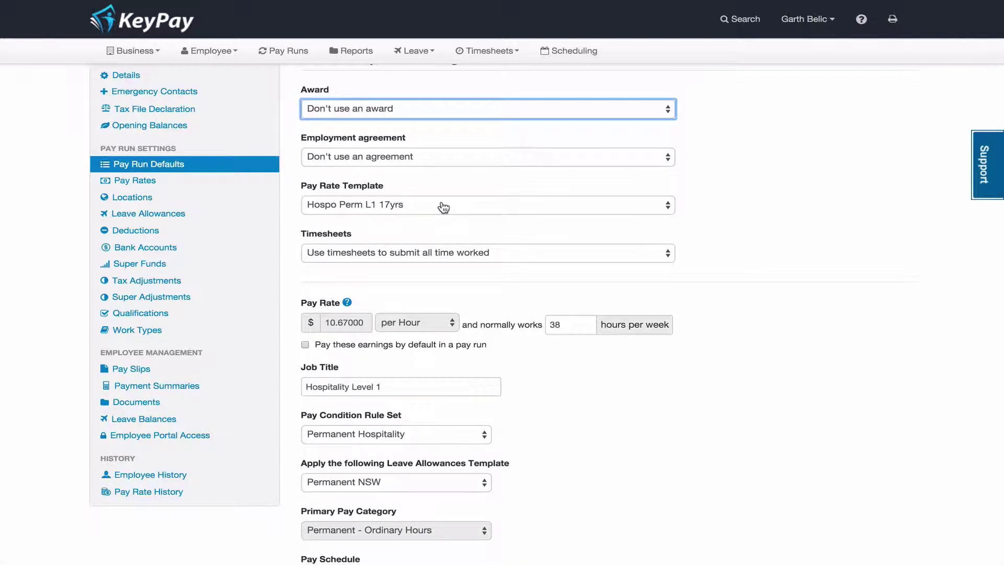
scroll(619, 439, down, 6)
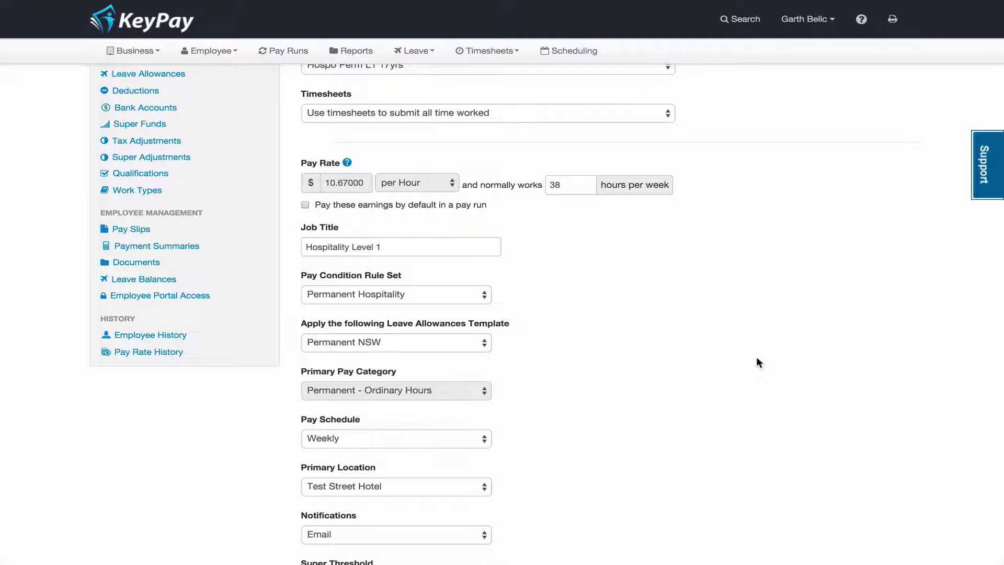
scroll(756, 267, up, 2)
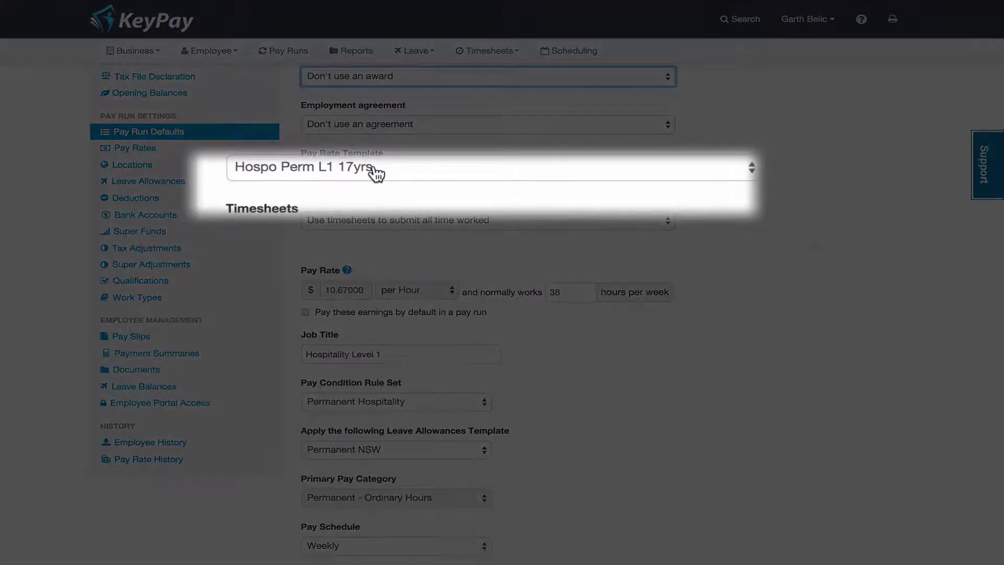
click(405, 177)
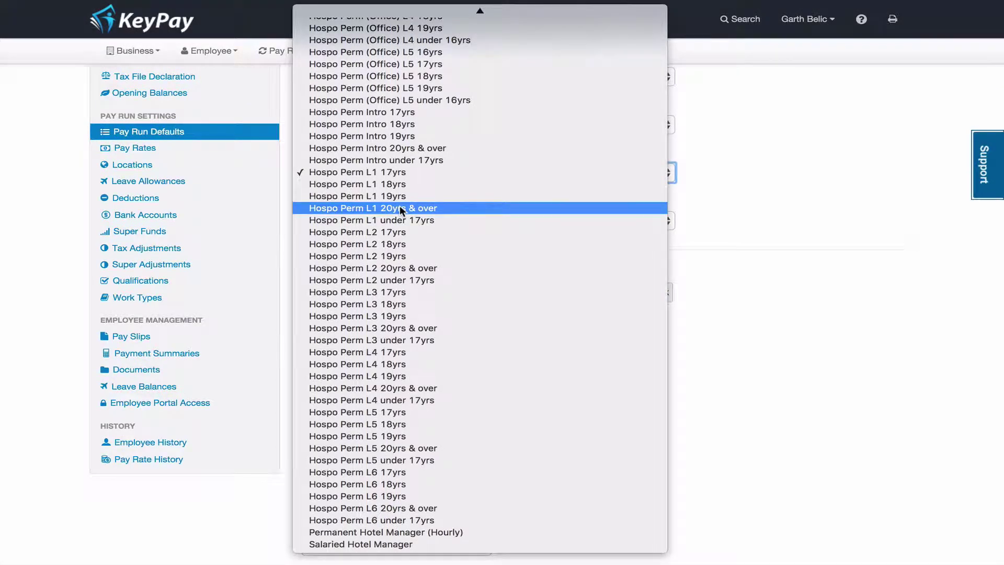
click(399, 206)
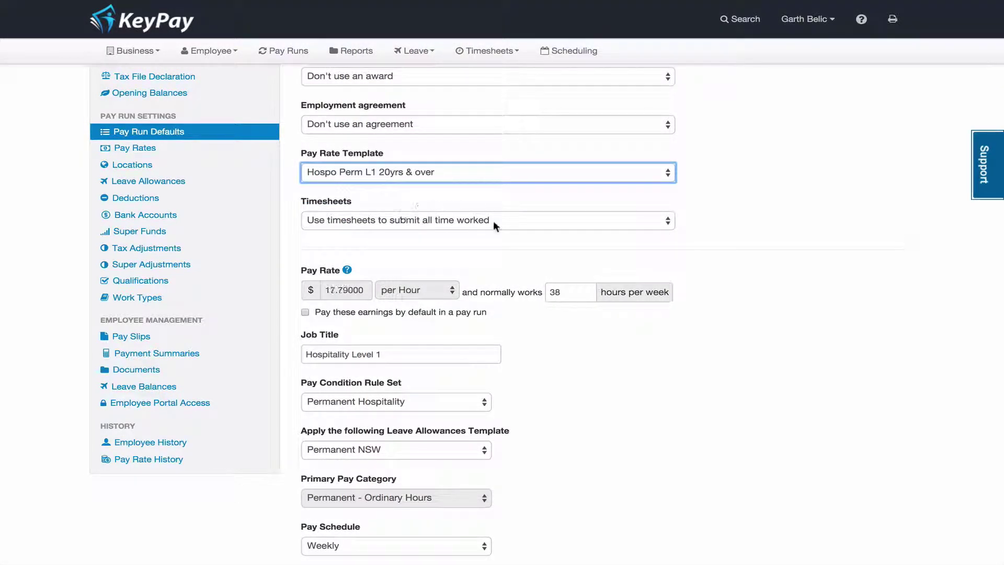
scroll(614, 412, down, 1)
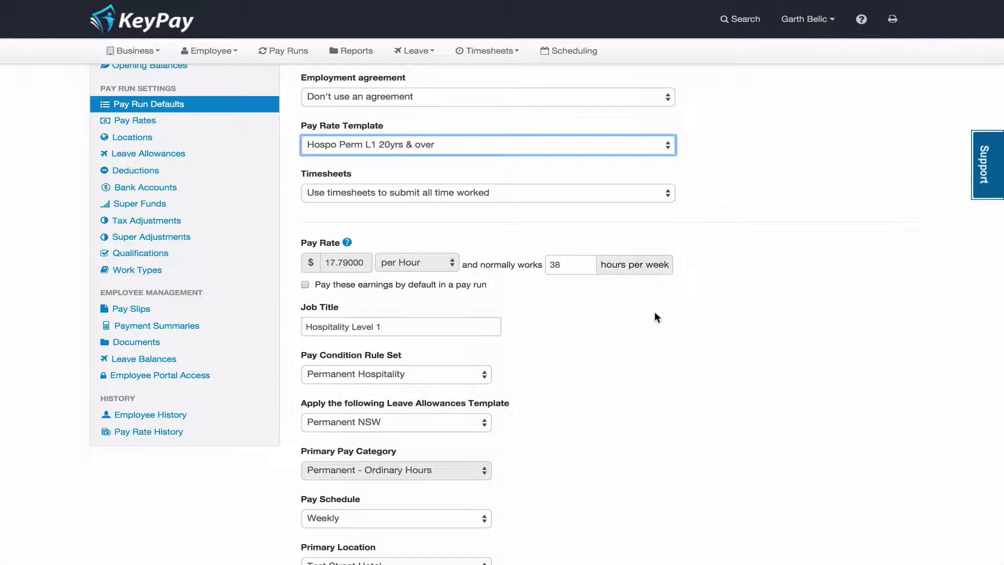
scroll(588, 440, down, 8)
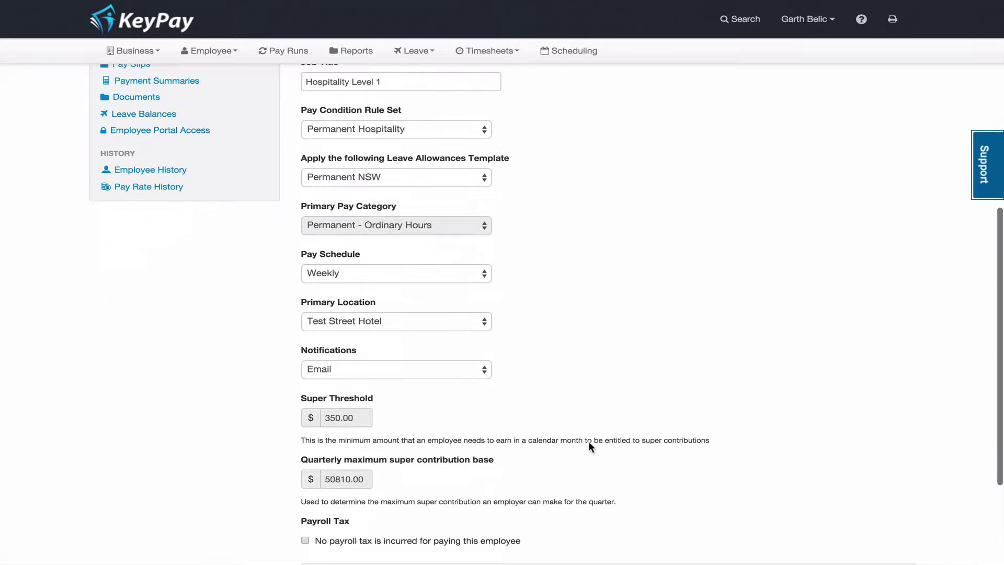
click(338, 434)
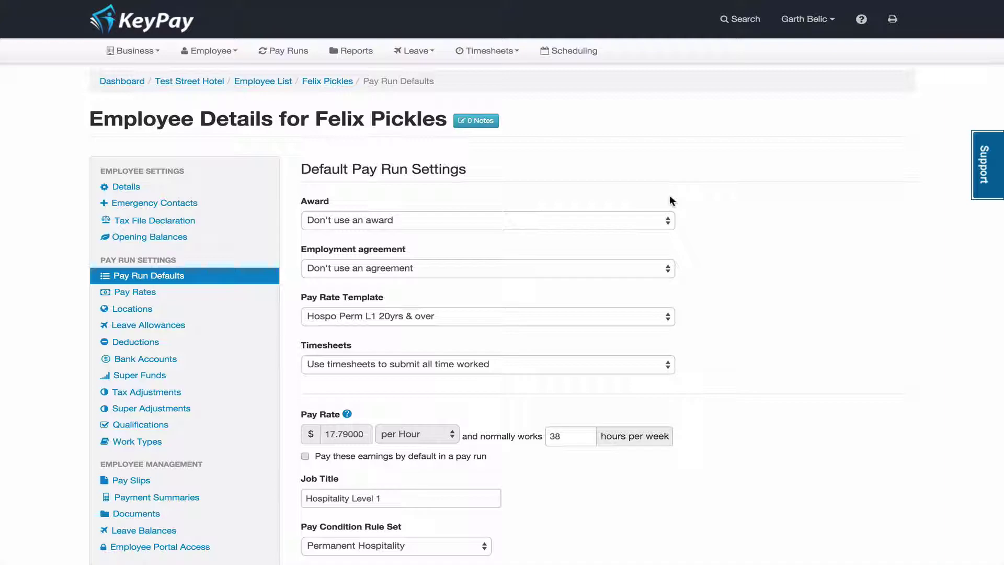
Step: Open the pay rate templates in the business's payroll settings and list those for Hospitality Industry (General) Award 2010 [MA000009]
scroll(741, 374, down, 5)
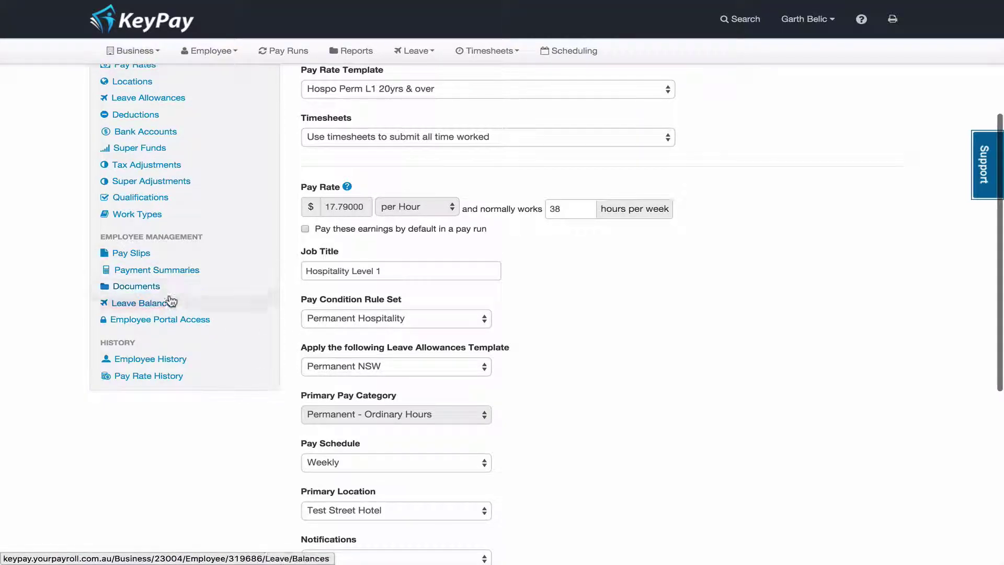
scroll(209, 236, up, 5)
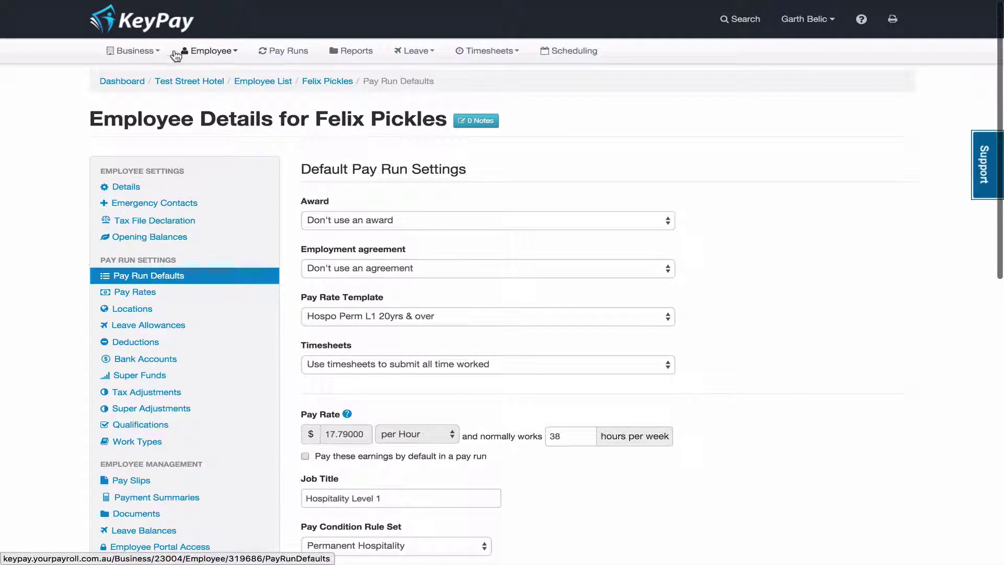
click(135, 51)
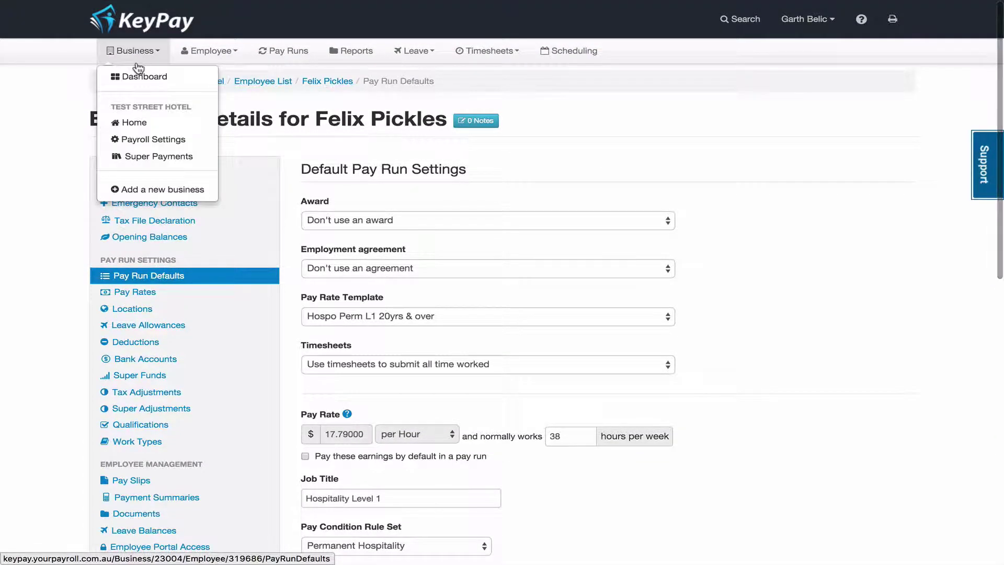
click(157, 140)
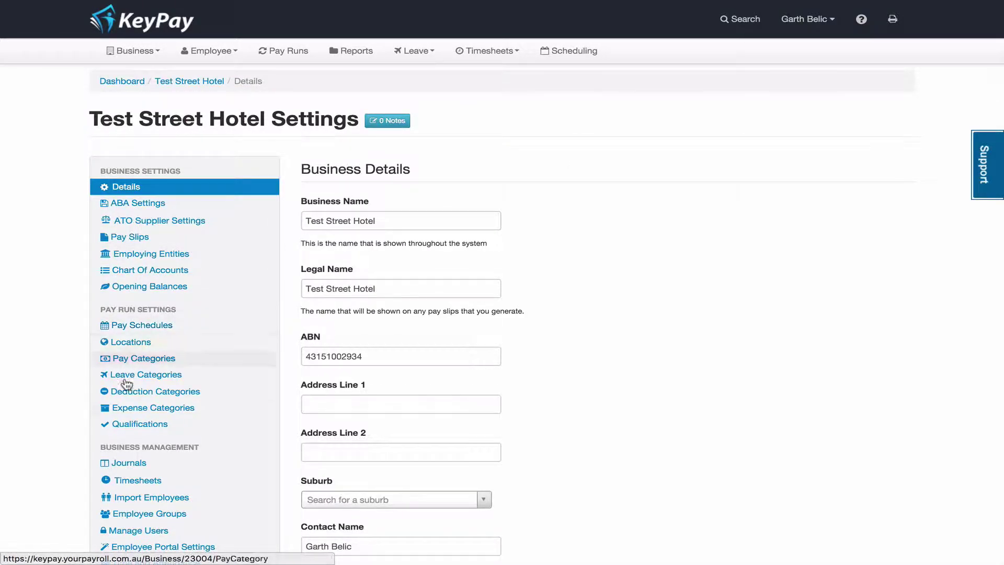
scroll(189, 461, down, 5)
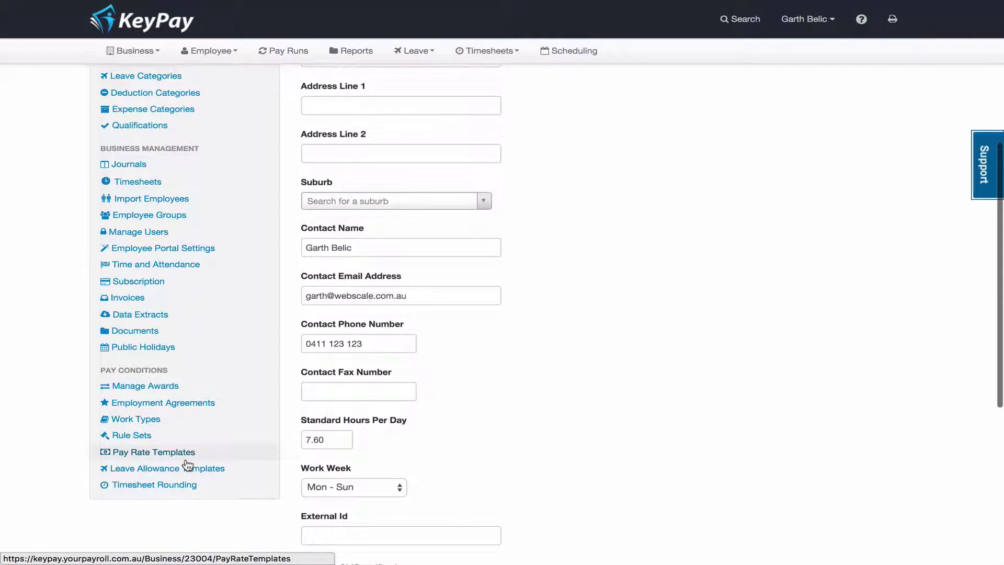
click(179, 452)
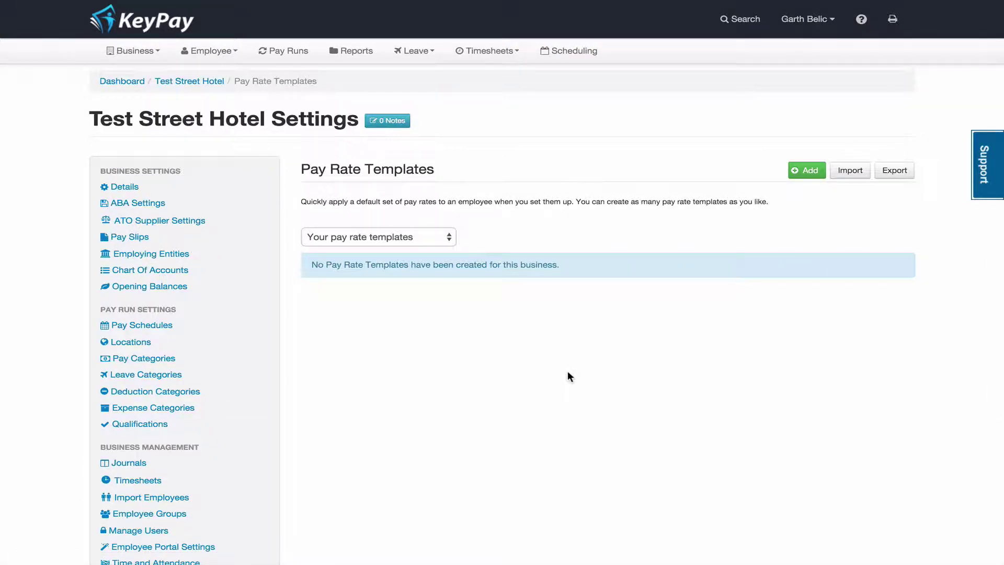
click(406, 239)
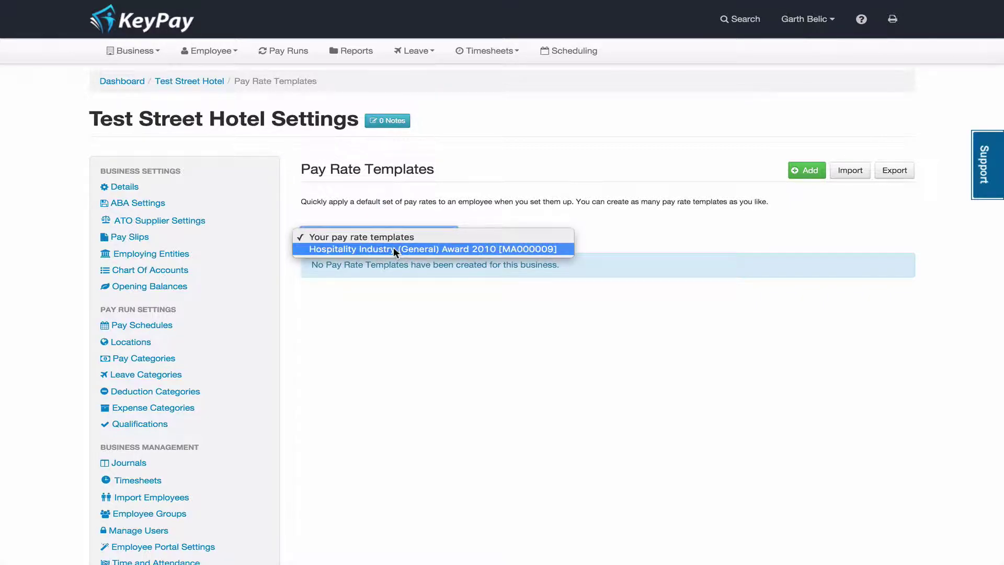
click(393, 248)
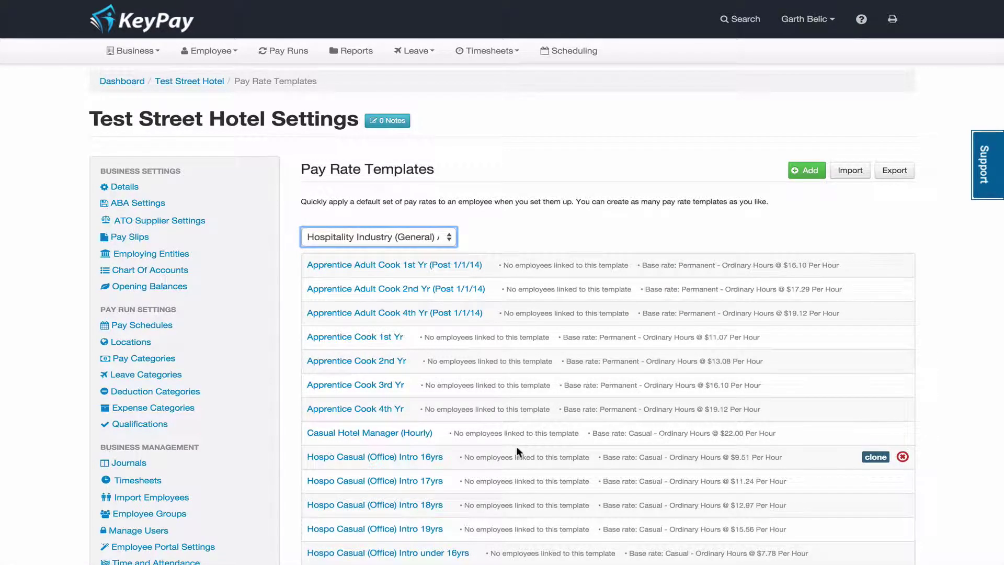
Step: Clone the Hospo Perm L1 20yrs & over template under the name "Hospo Perm L1 20yrs & over + $2"
scroll(517, 448, down, 4)
scroll(517, 448, down, 4)
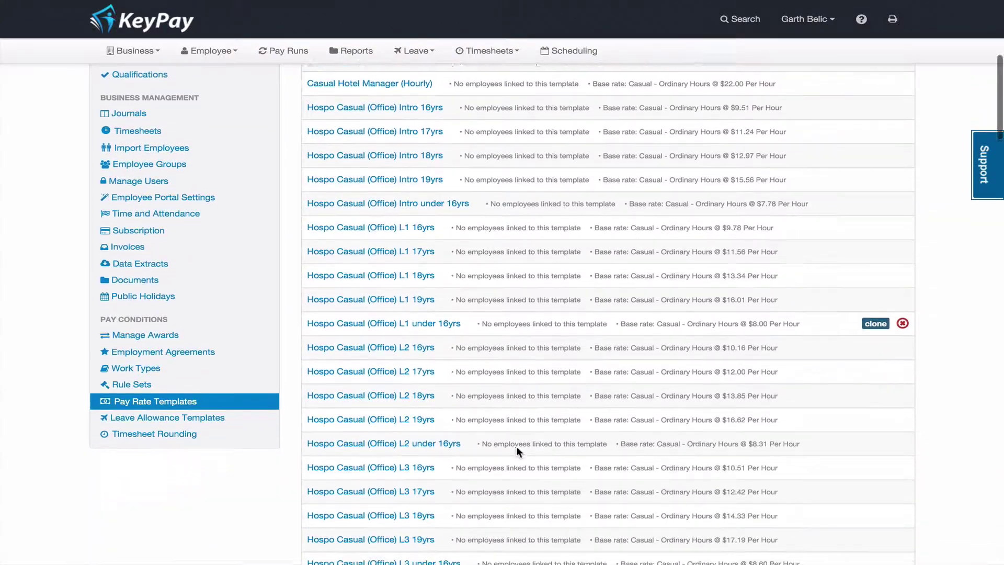
scroll(258, 378, down, 15)
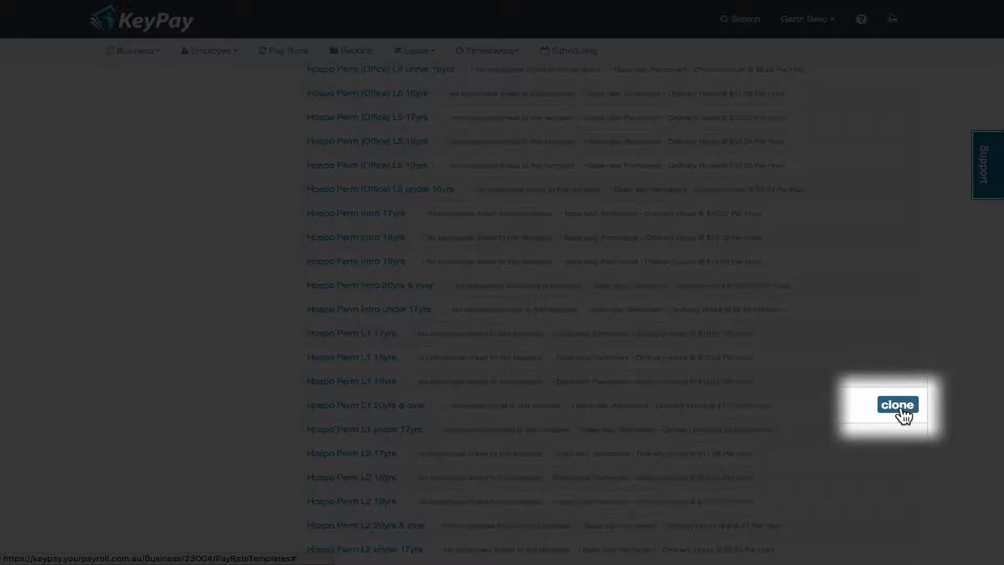
click(898, 405)
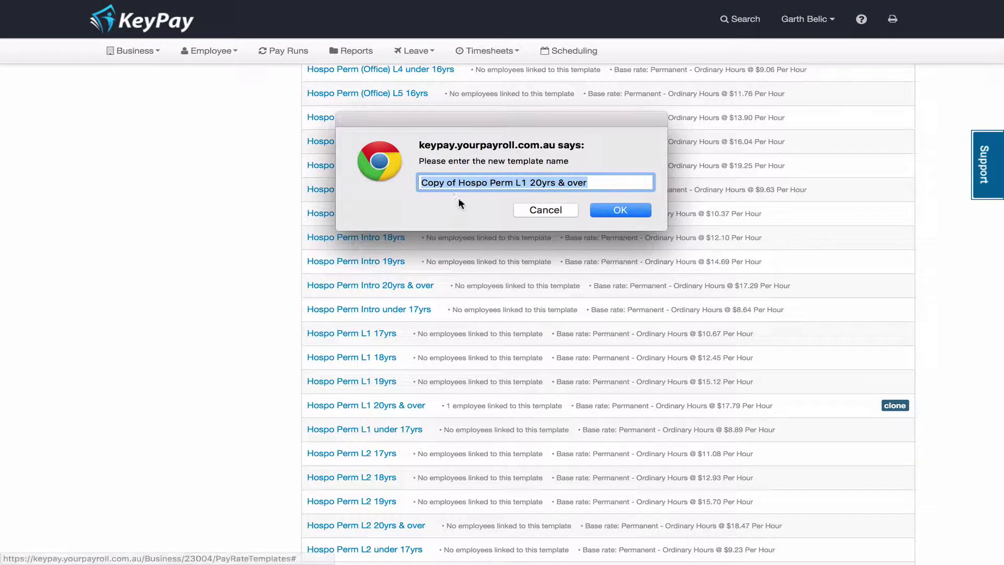
click(458, 182)
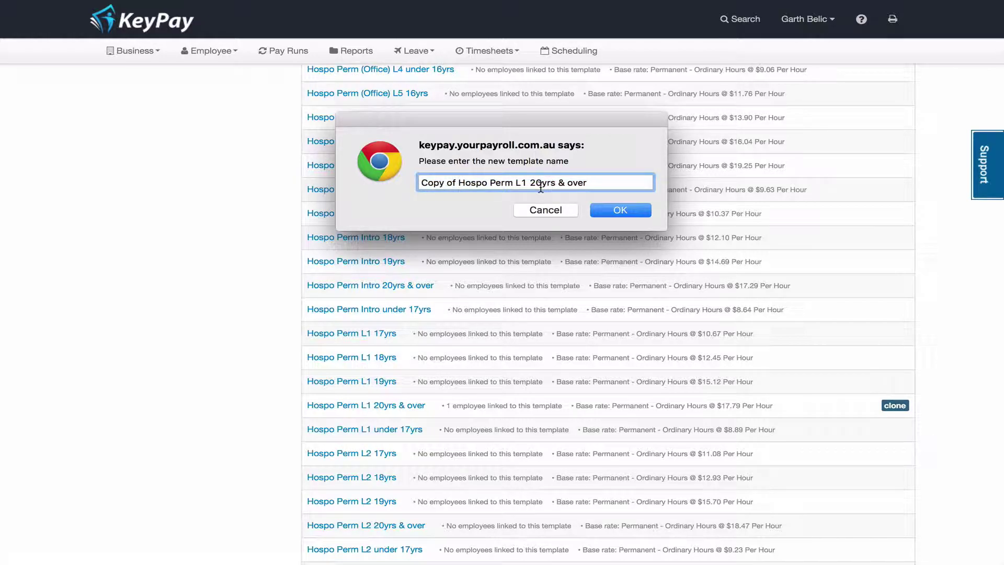
key(Home)
key(shift+Right)
key(shift+Right)
key(shift+Right)
key(shift+Right)
key(shift+Right)
key(shift+Right)
key(shift+Right)
key(BackSpace)
key(Delete)
text(+)
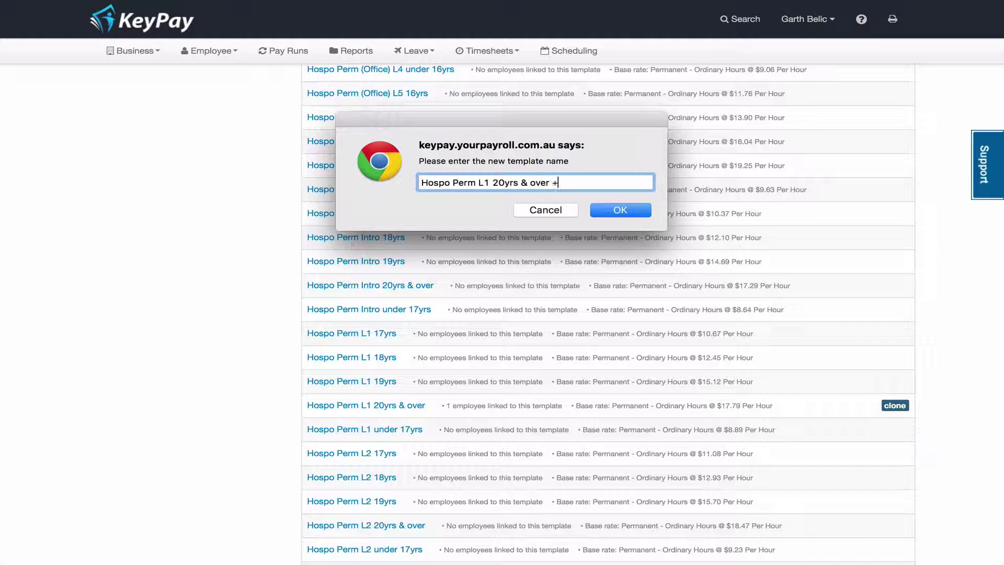
text( $2)
click(626, 209)
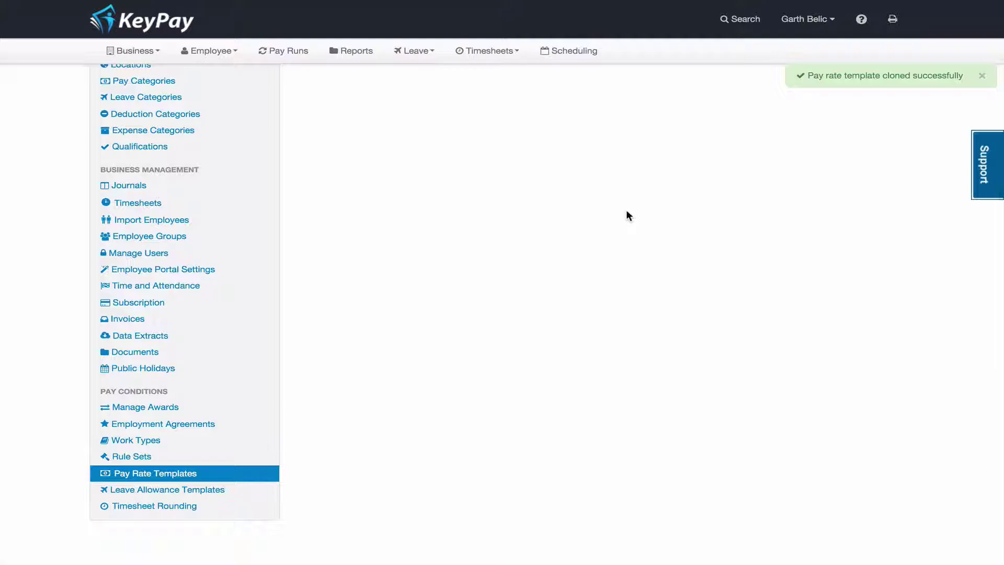
Step: Export the pay rate templates and download them as a Comma Separated Value (CSV) file
scroll(610, 166, up, 5)
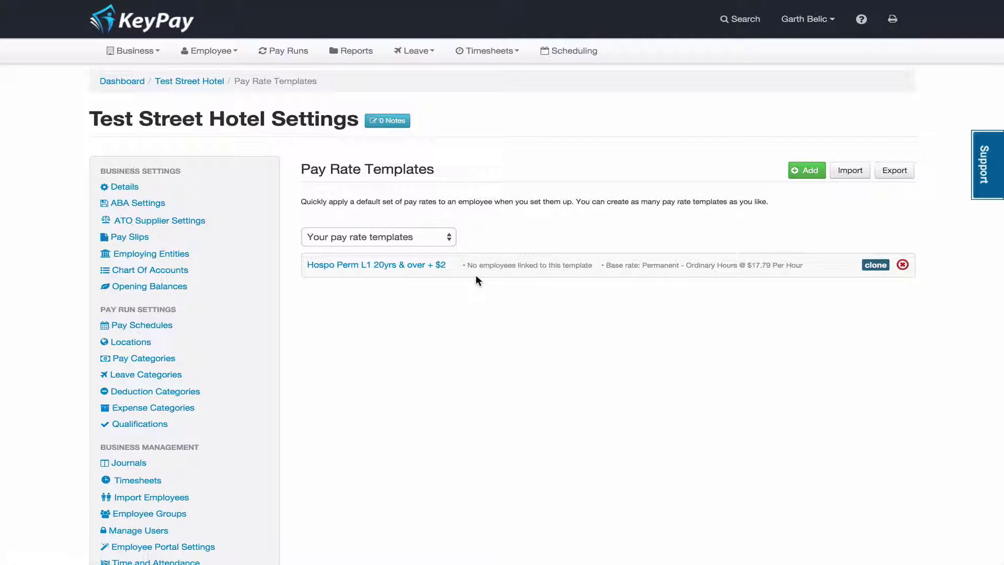
click(895, 172)
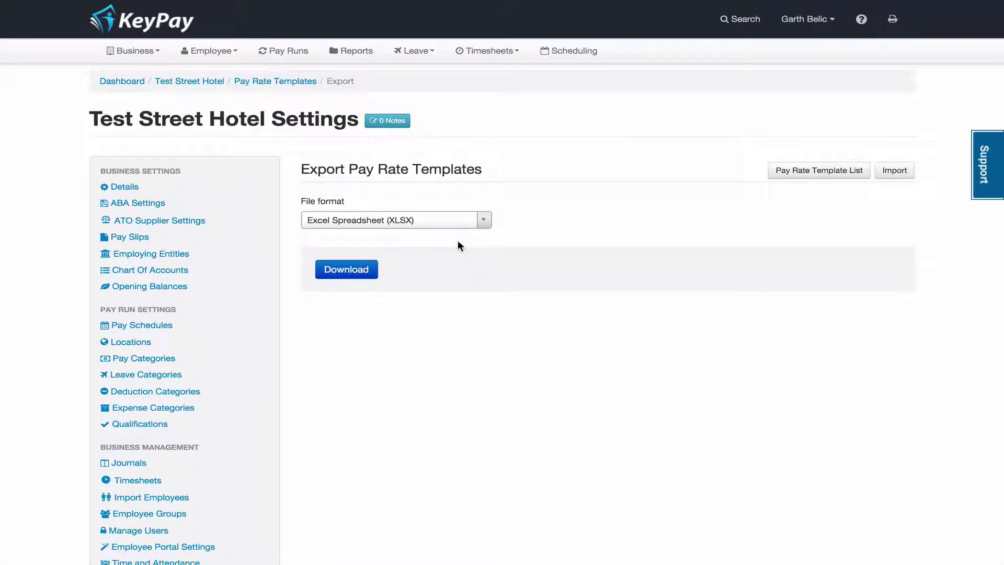
click(419, 220)
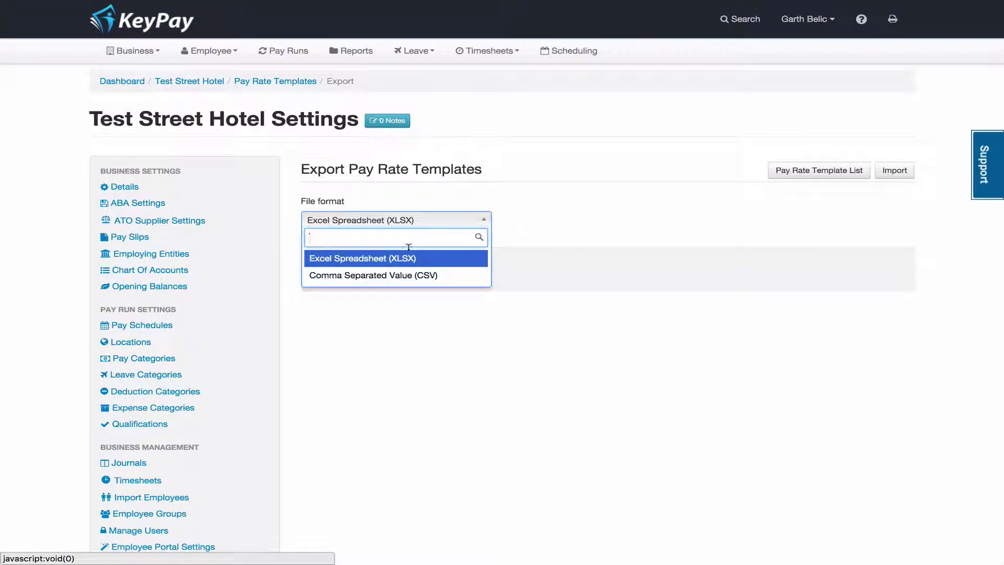
click(403, 276)
click(354, 273)
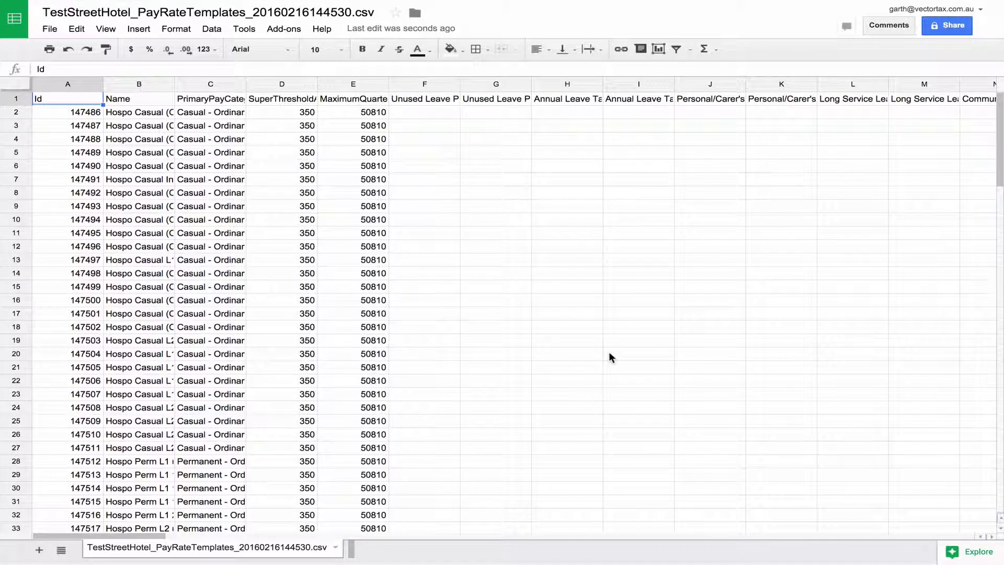
Step: Copy the whole sheet of pay rate templates and paste it below the last existing row, starting at cell A143
click(157, 116)
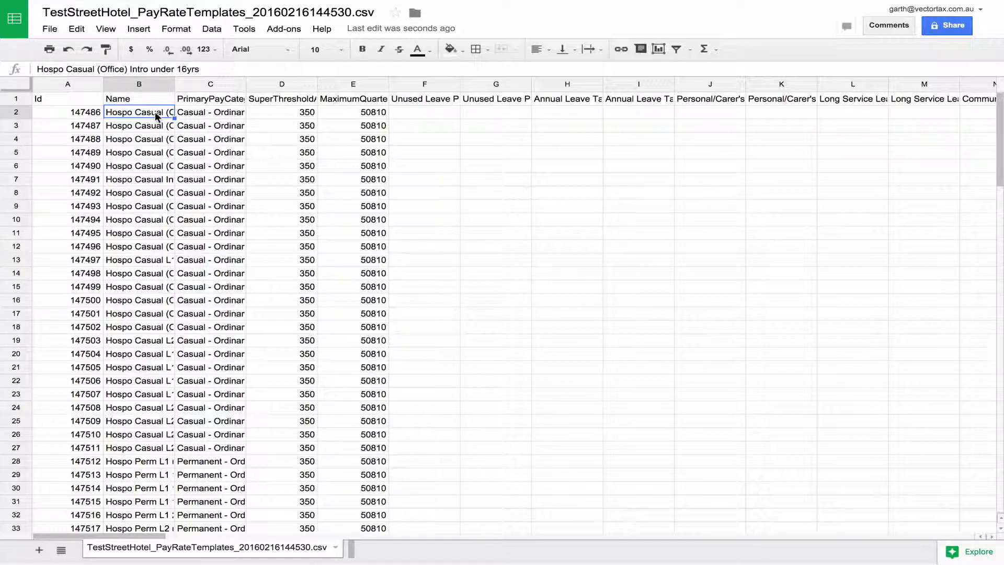
click(15, 86)
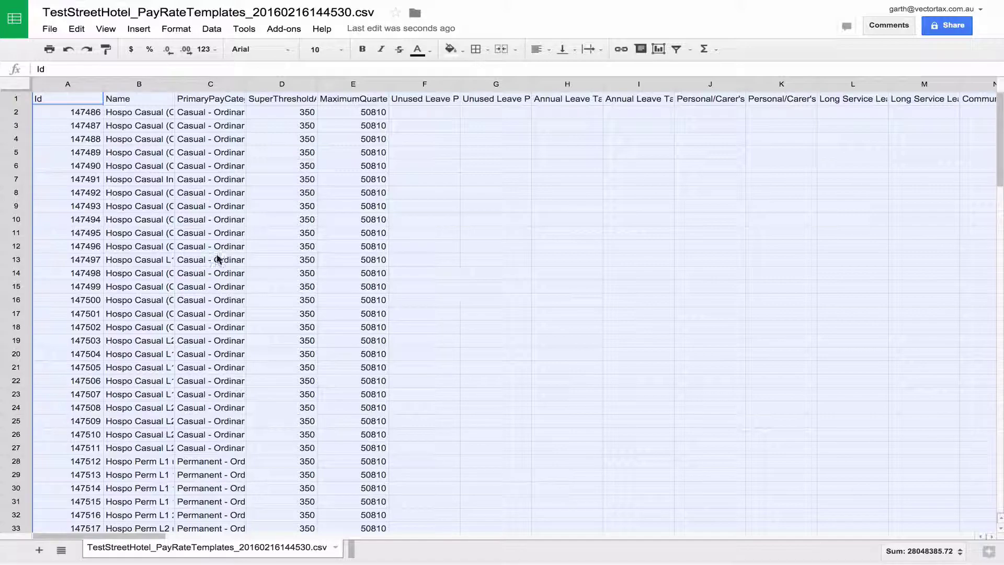
scroll(211, 265, down, 20)
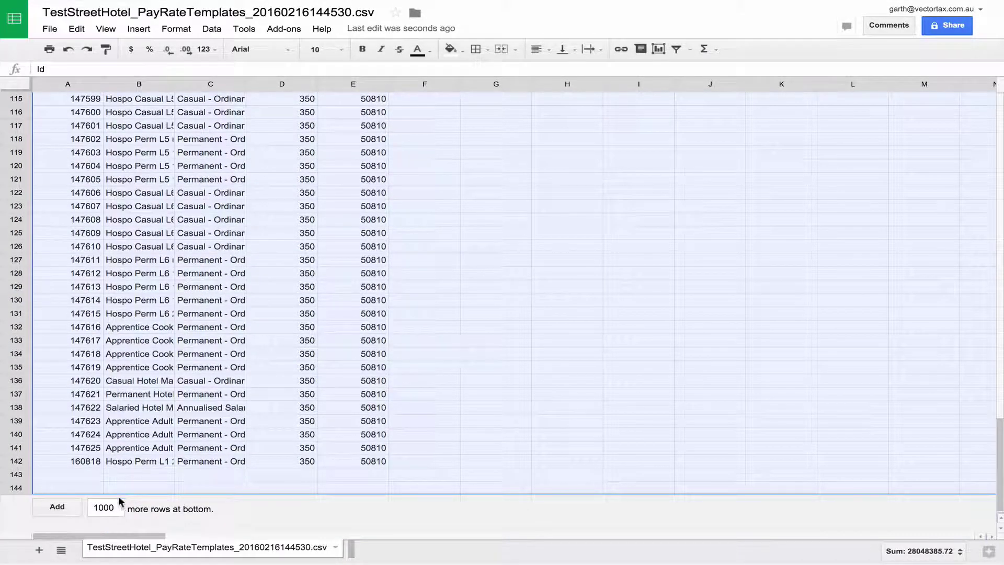
key(ctrl+c)
click(80, 475)
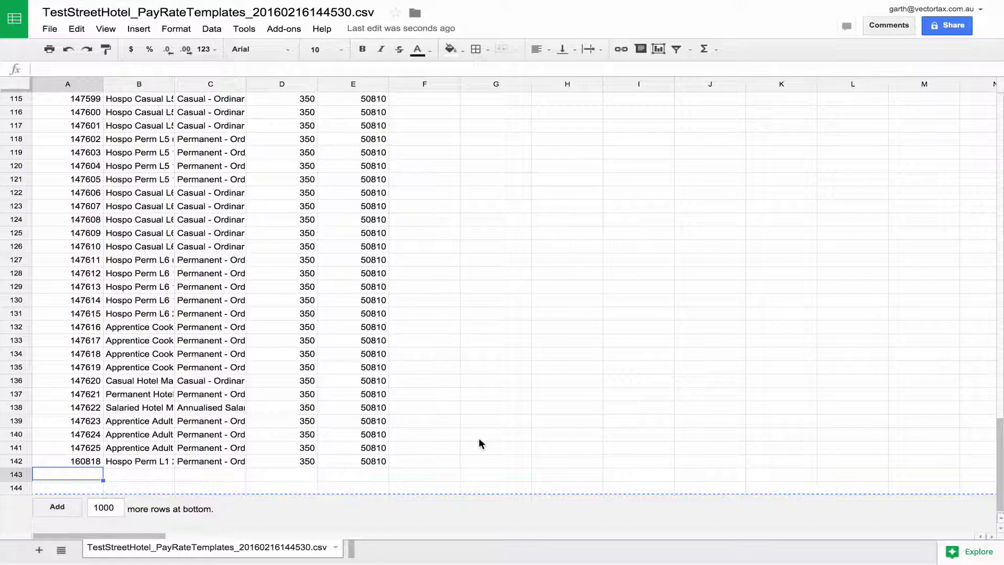
key(ctrl+v)
Step: Clear the Id values of all duplicated templates in column A, from row 143 down to row 283
click(77, 475)
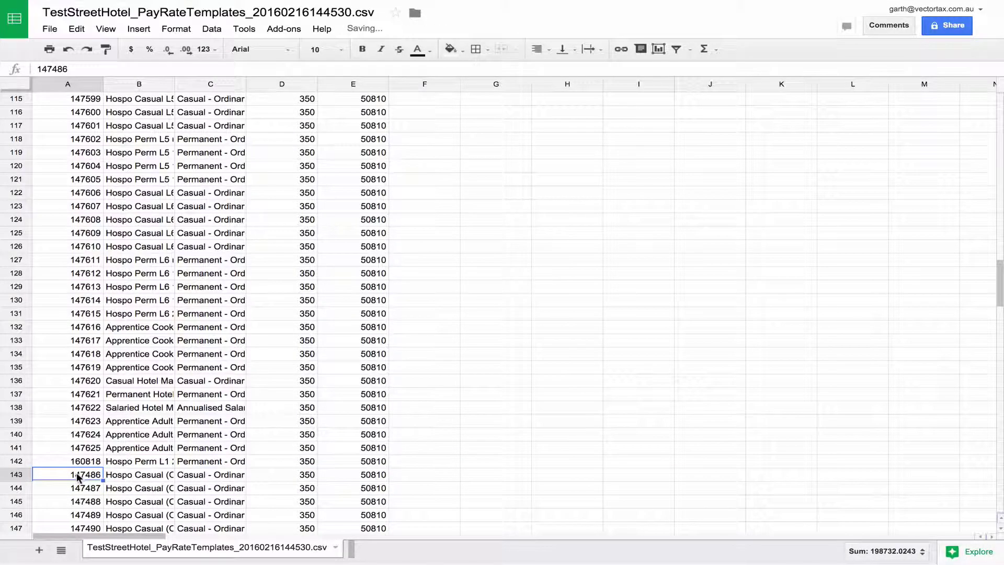
key(ctrl+shift+Down)
key(Delete)
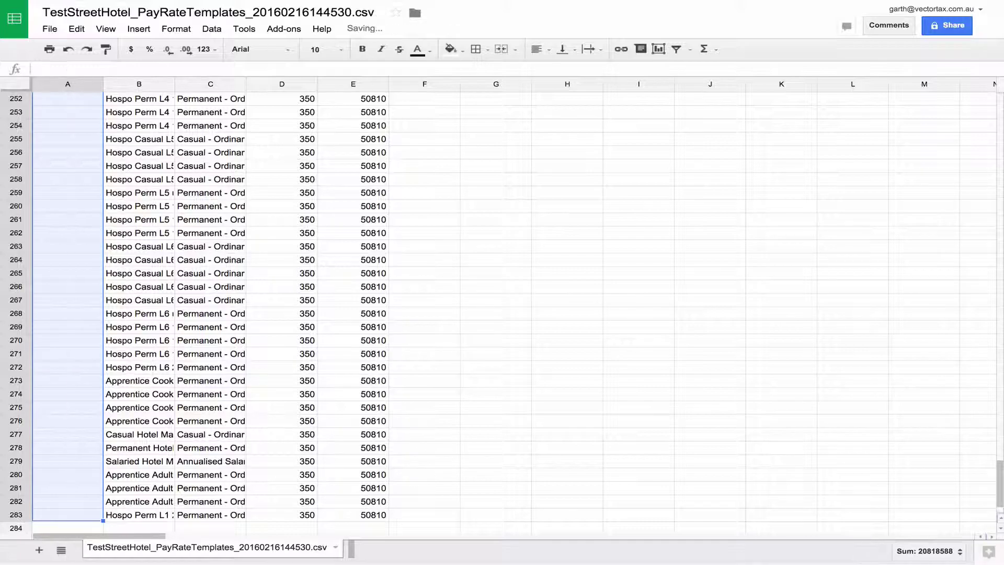
scroll(218, 375, up, 20)
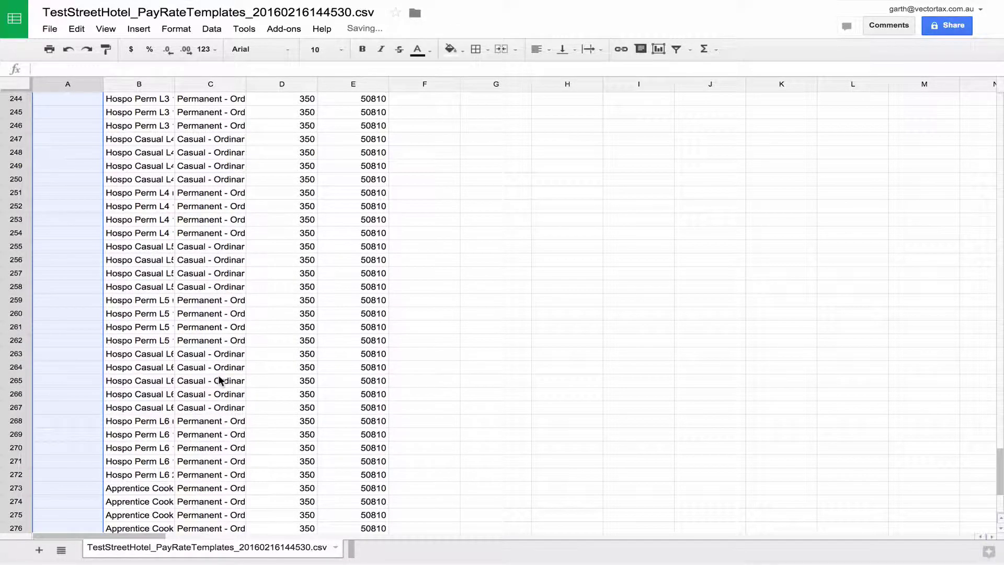
scroll(218, 374, up, 20)
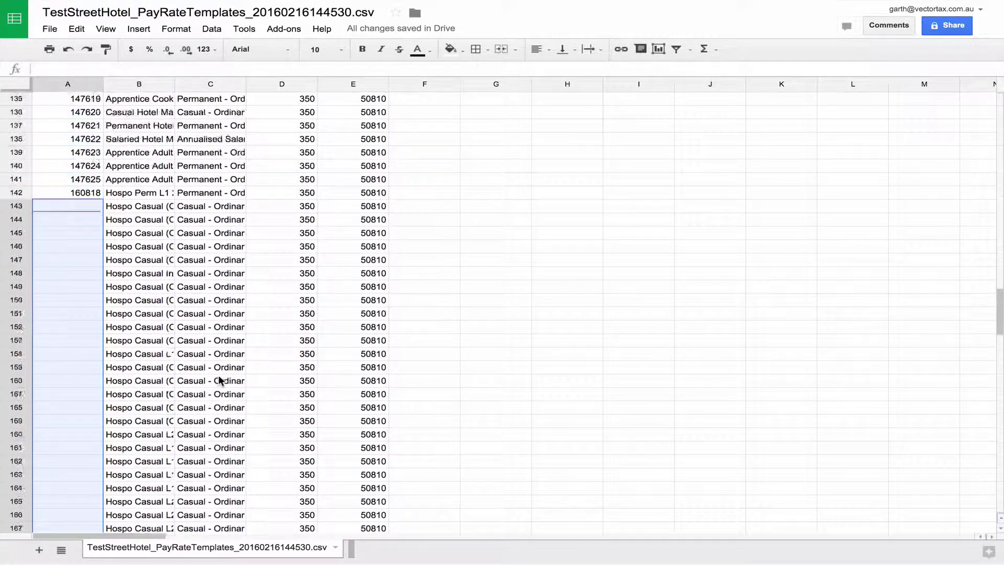
click(139, 380)
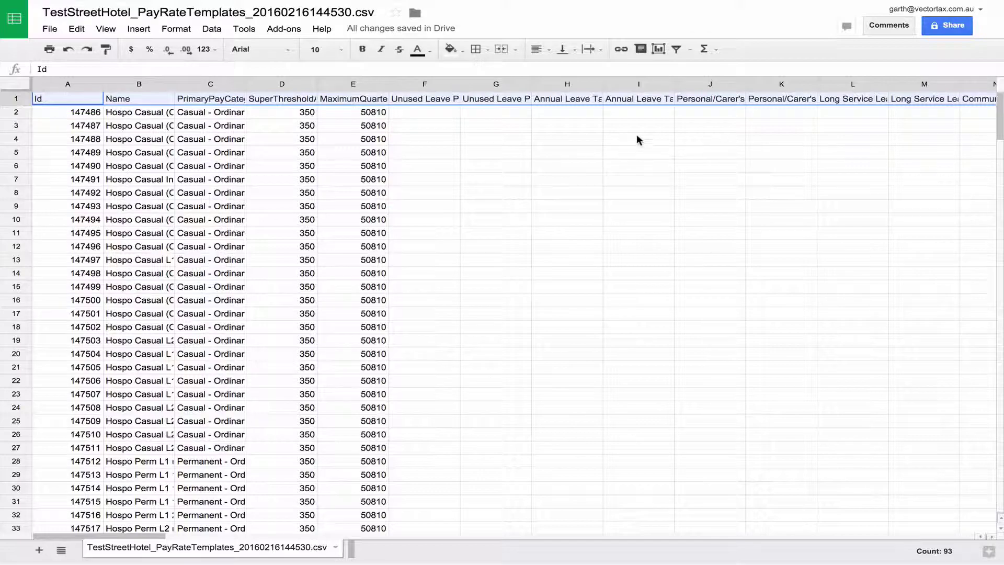
Step: Wrap the heading text in row 1 and go to the first Casual - Ordinary Hours rate in column BR
click(589, 49)
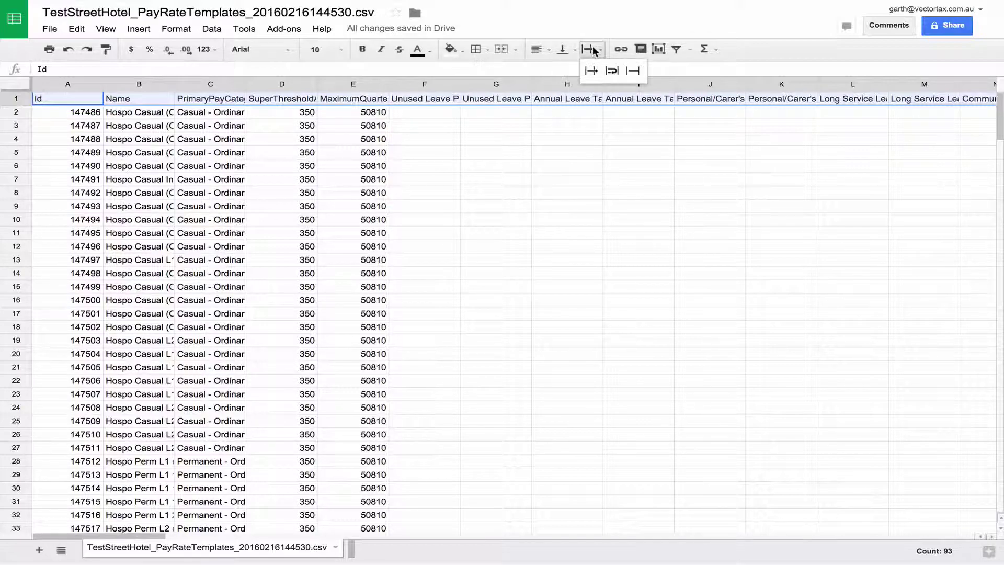
click(613, 71)
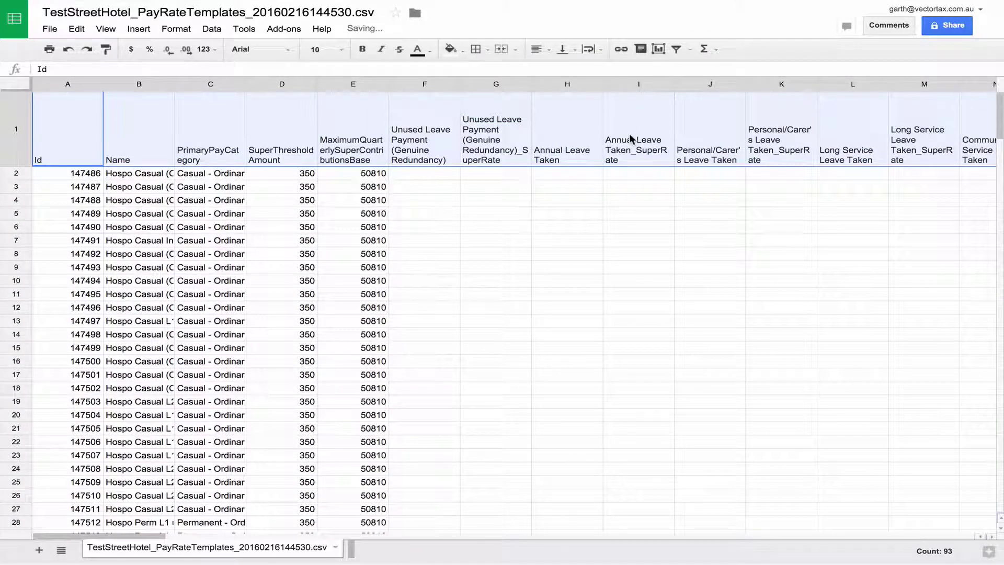
click(631, 177)
key(ctrl+Right)
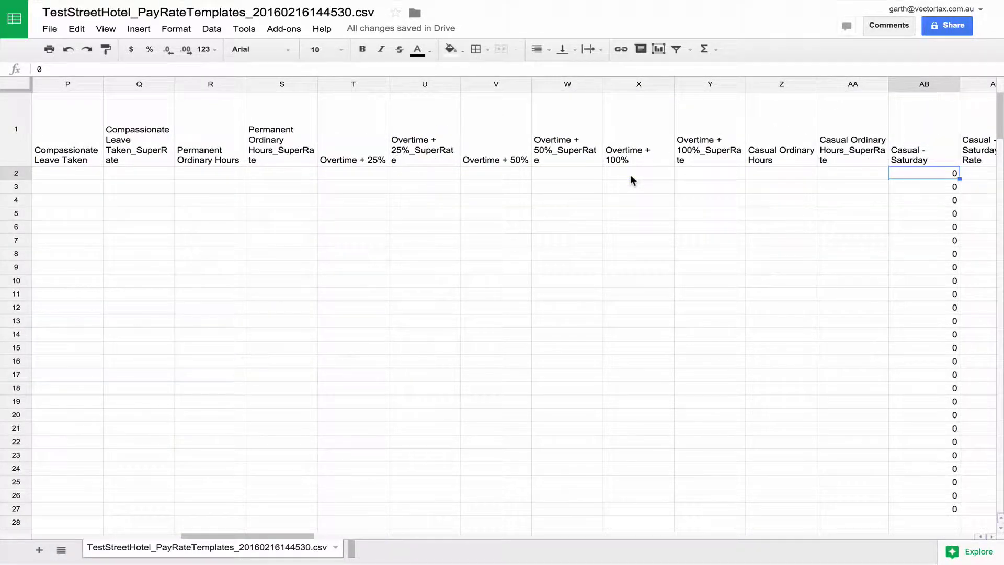
key(ctrl+Right)
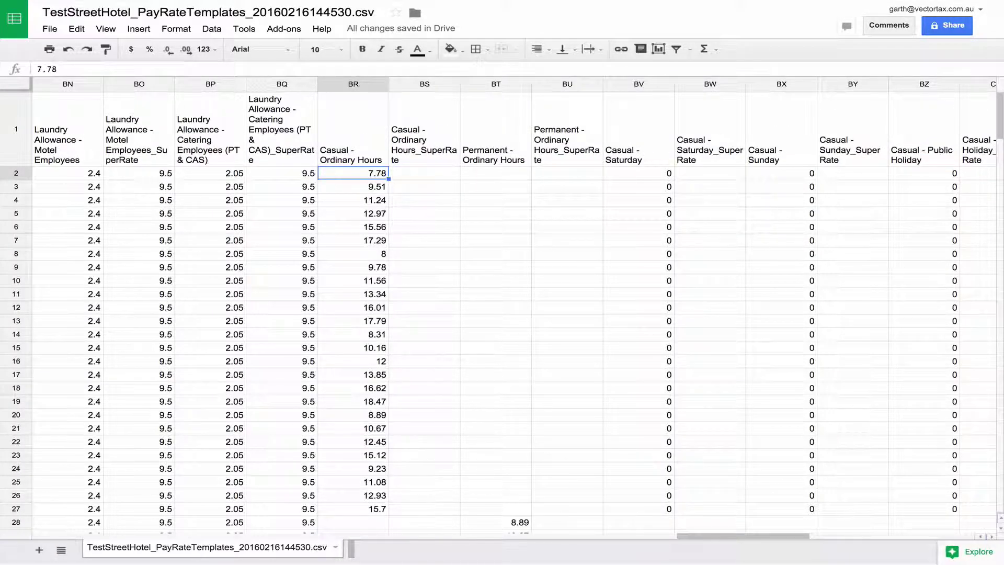
Step: Enter a formula in cell BS2 that adds 2 to the casual ordinary hours rate in BR2
click(424, 173)
text(=)
key(Left)
text(+2)
key(Return)
key(Left)
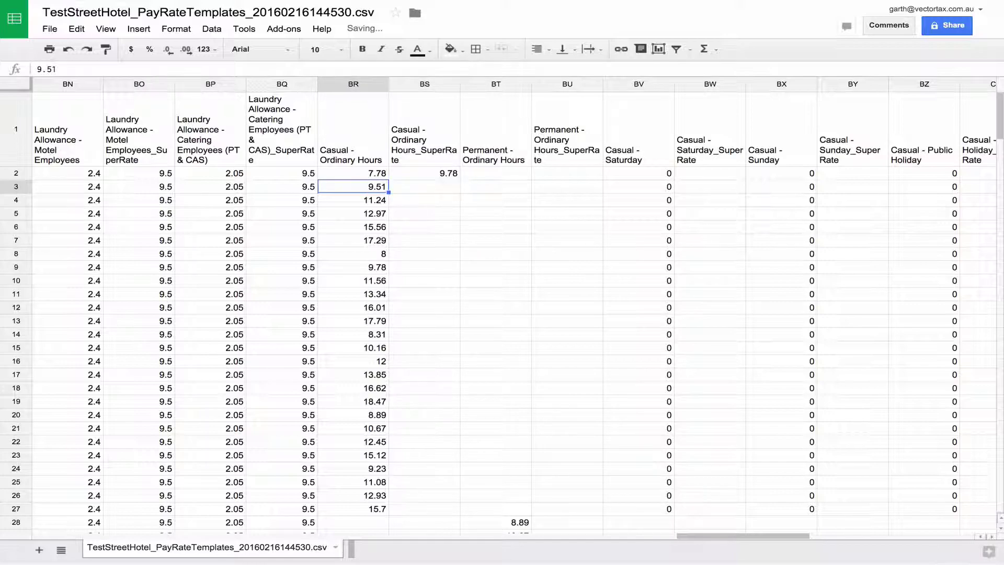
Step: Fill the BS2 formula down through BS27, alongside the last casual ordinary hours rate
key(ctrl+Down)
key(Down)
key(Up)
key(Down)
key(Down)
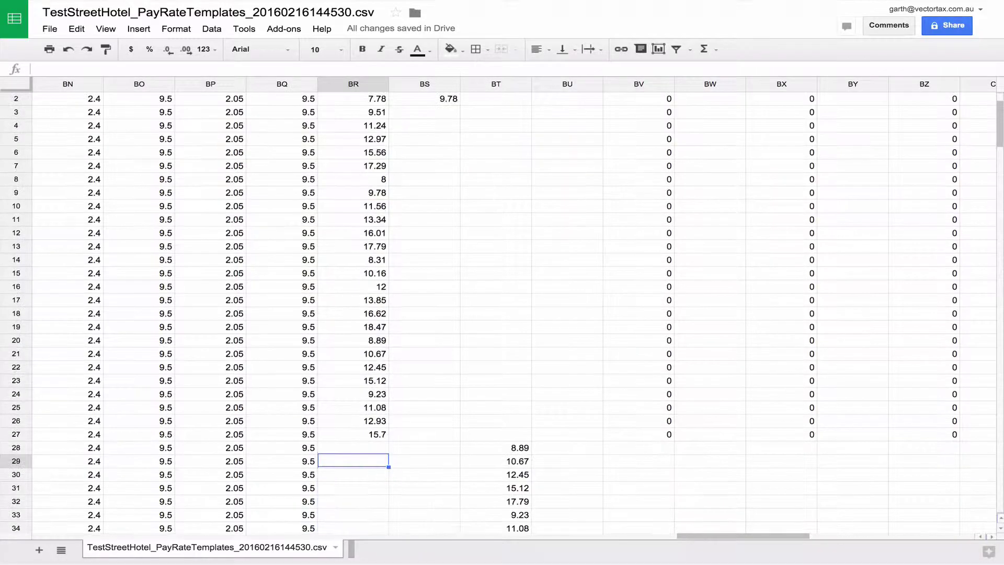
key(Up)
key(Up)
key(Right)
key(ctrl+shift+Up)
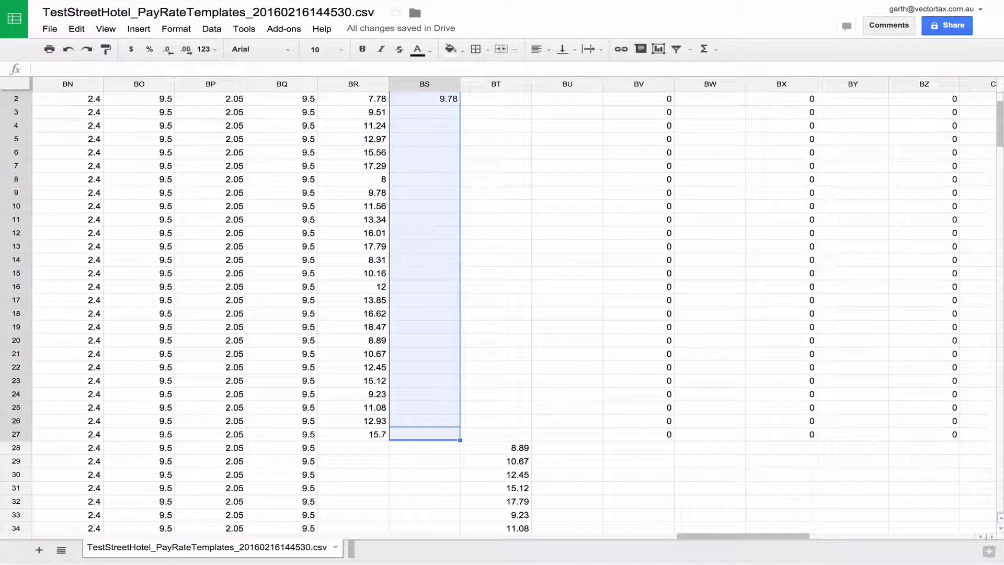
key(ctrl+d)
Step: Copy the calculated rates and paste them as values only over the duplicated templates' rates in column BH, starting at row 143
key(ctrl+c)
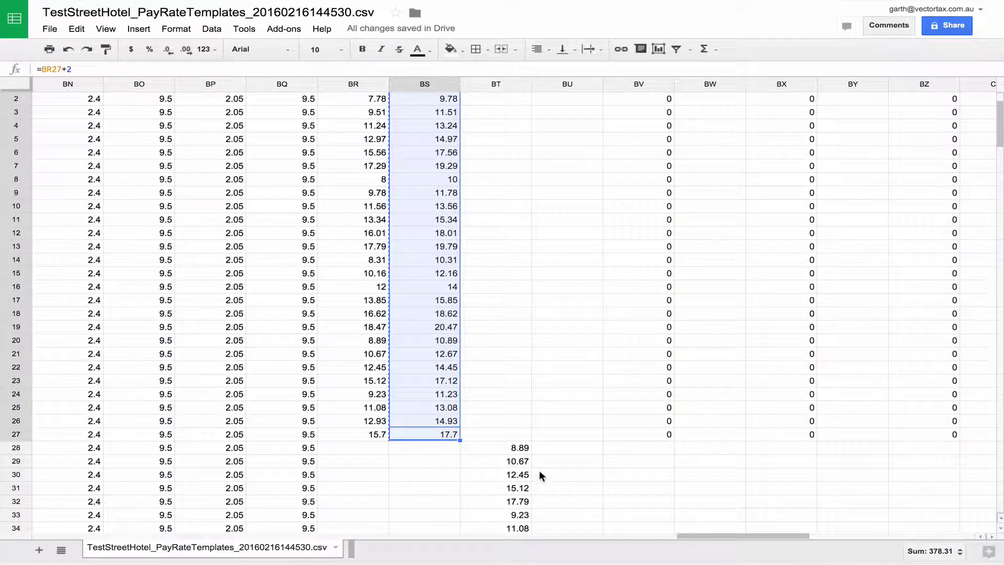
key(Left)
key(Left)
key(Left)
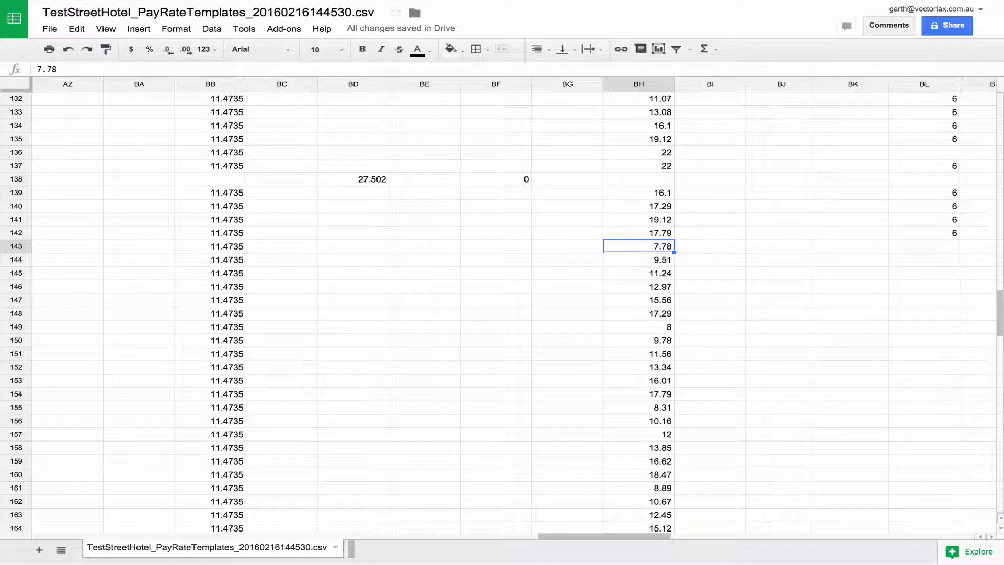
click(76, 28)
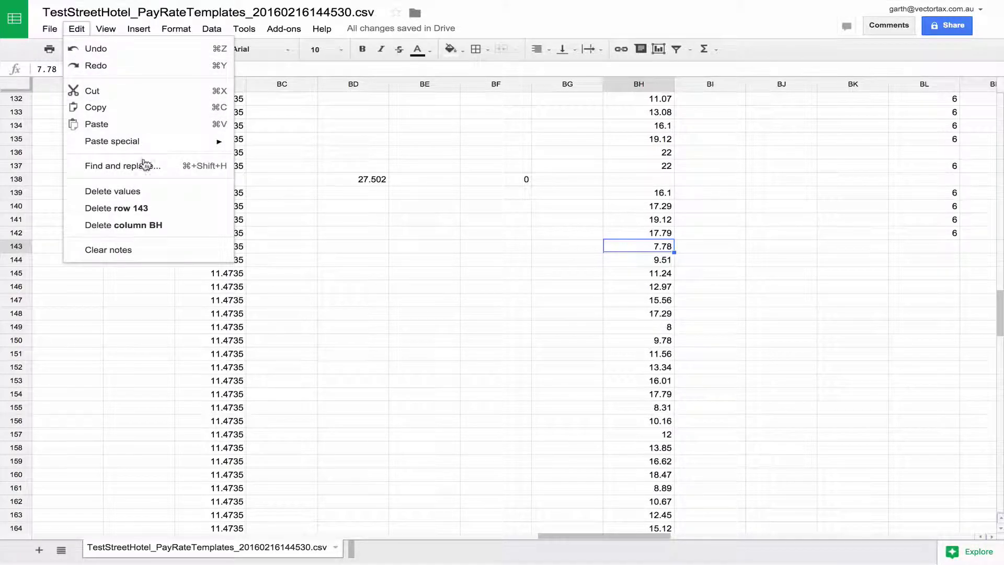
mouse_move(162, 147)
click(287, 150)
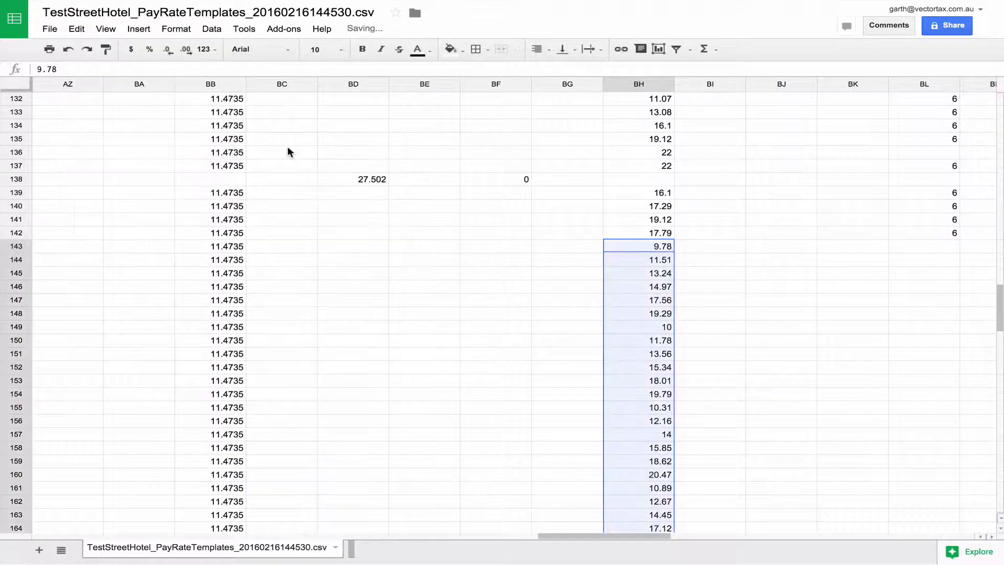
click(653, 250)
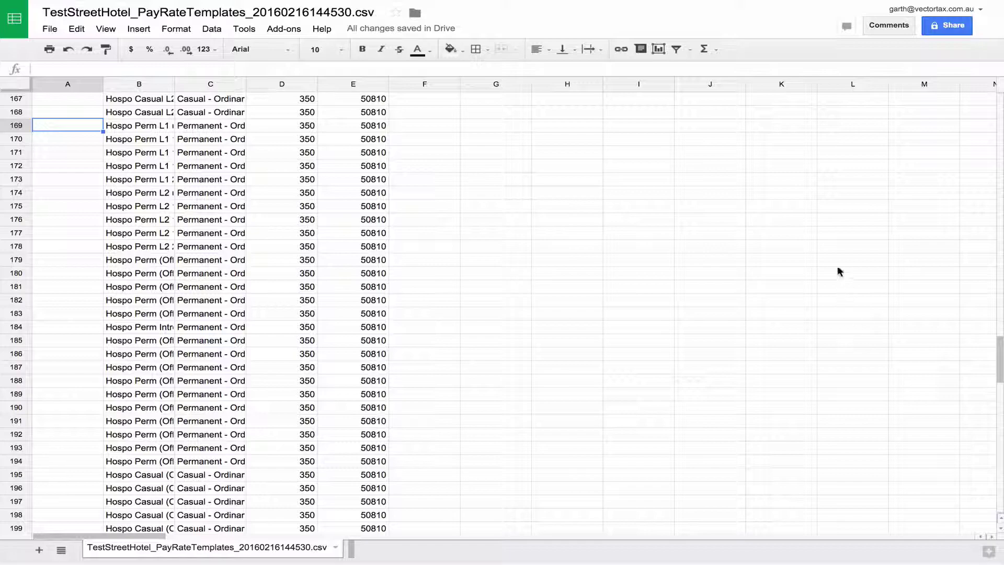
Step: Download the edited sheet as comma-separated values (.csv, current sheet)
click(50, 31)
mouse_move(104, 241)
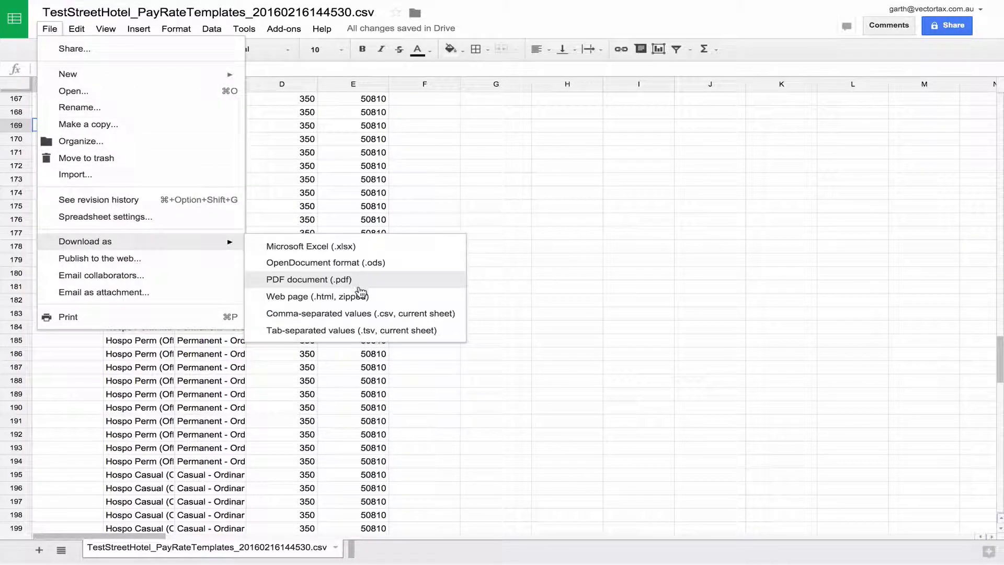
click(364, 314)
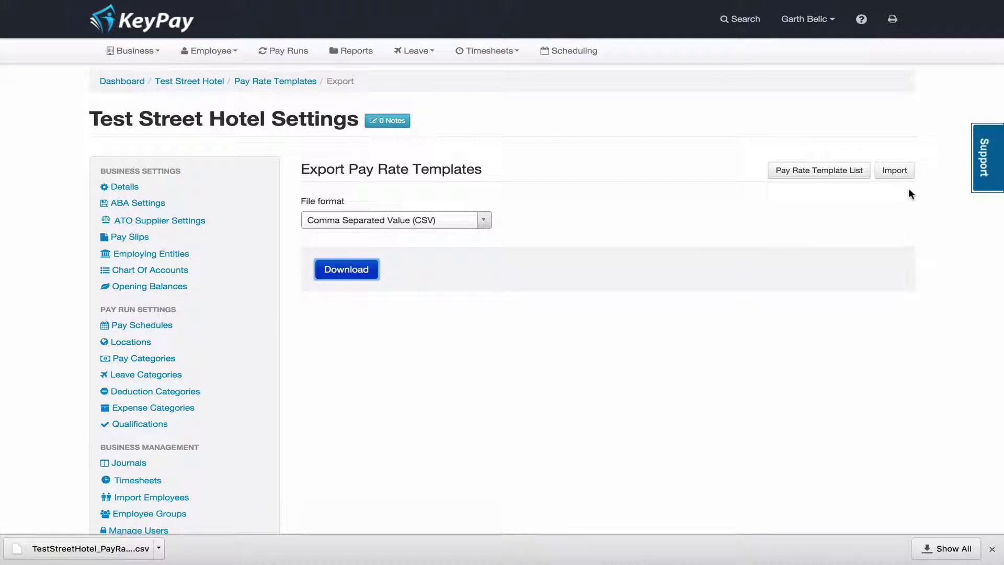
Step: In KeyPay, import the edited pay rate templates CSV file and confirm the upload
click(889, 176)
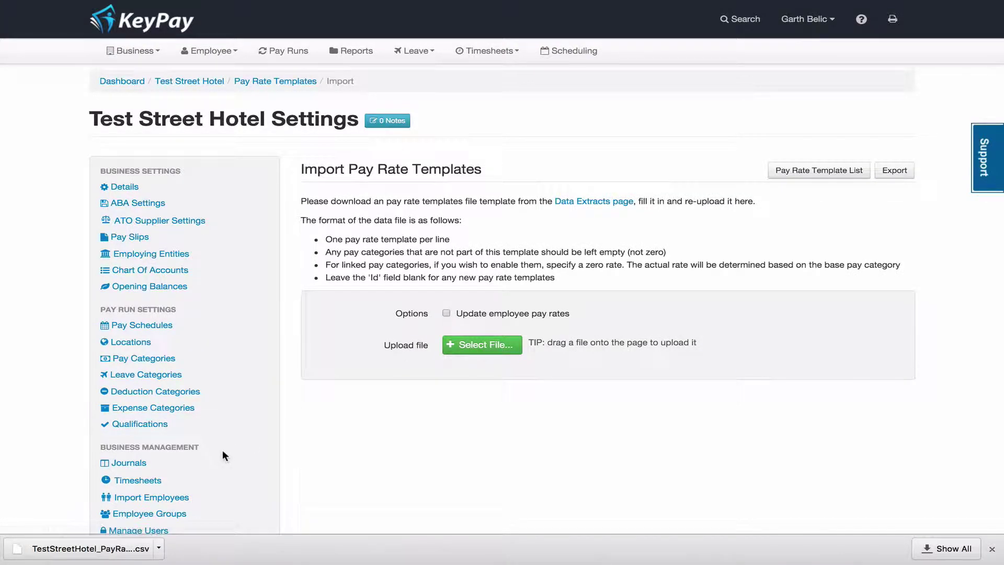
drag(100, 551, 617, 347)
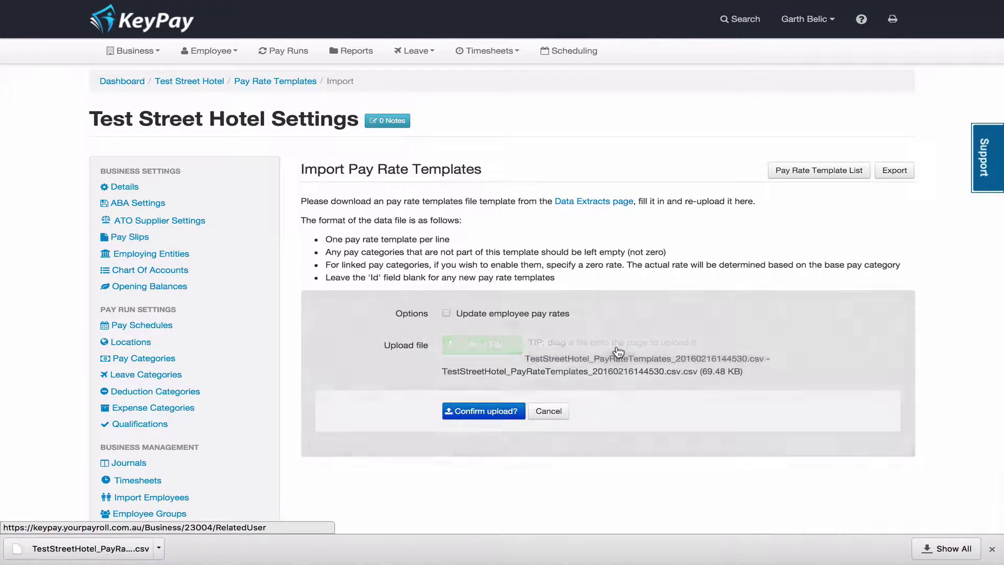
click(470, 399)
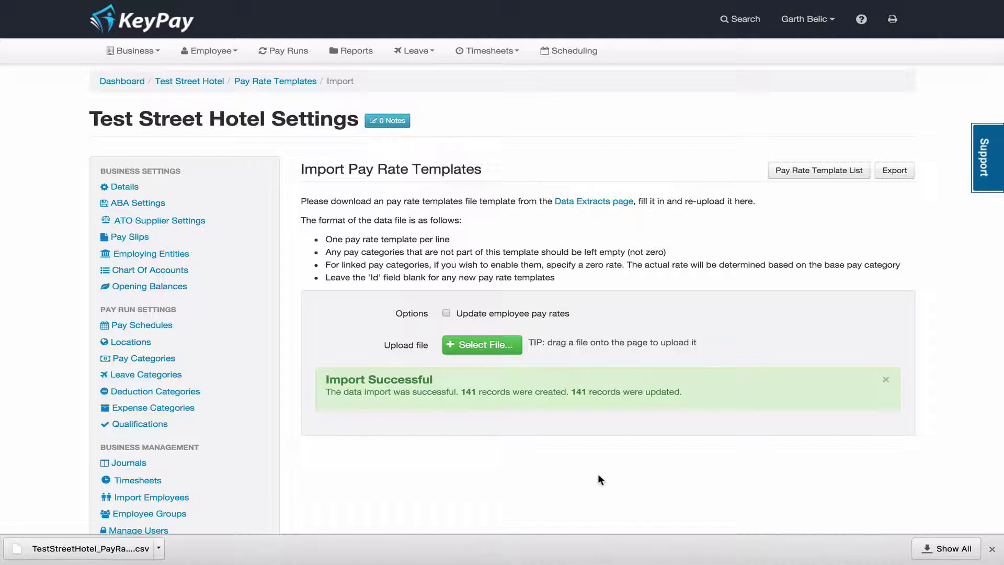
Step: Open the business's employment agreements and copy the Hospitality Level 1 - Full Time classification
scroll(458, 499, down, 6)
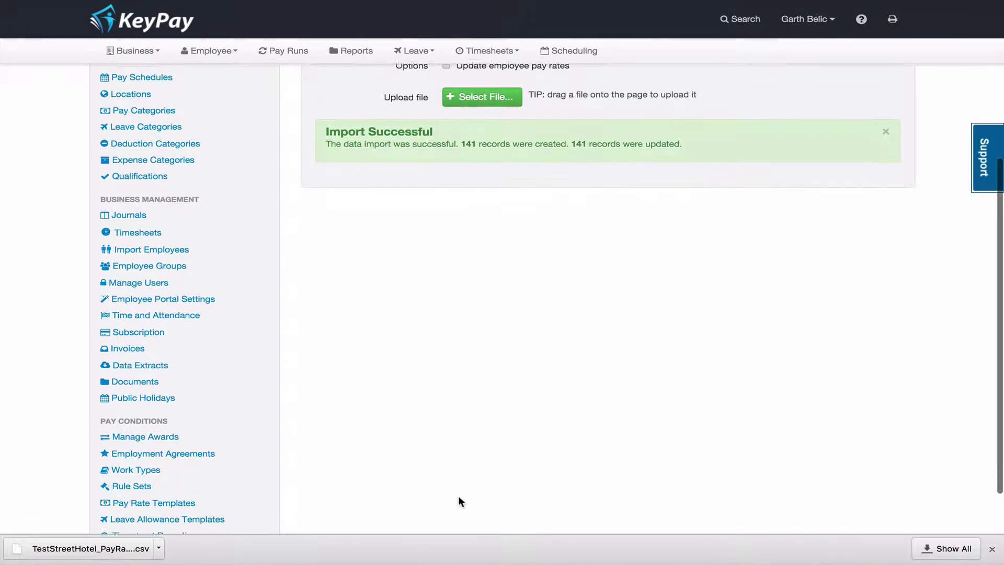
click(207, 396)
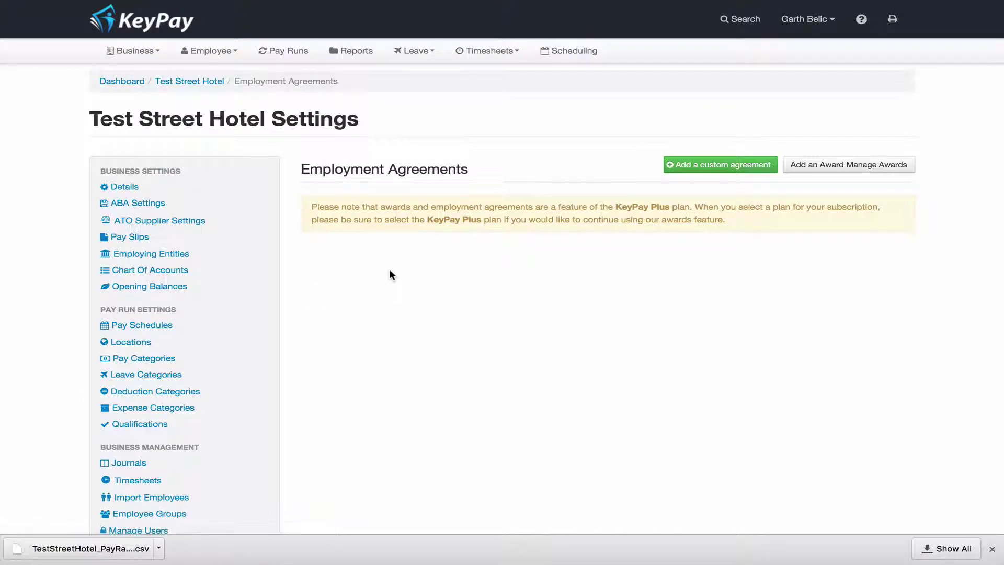
scroll(494, 262, down, 6)
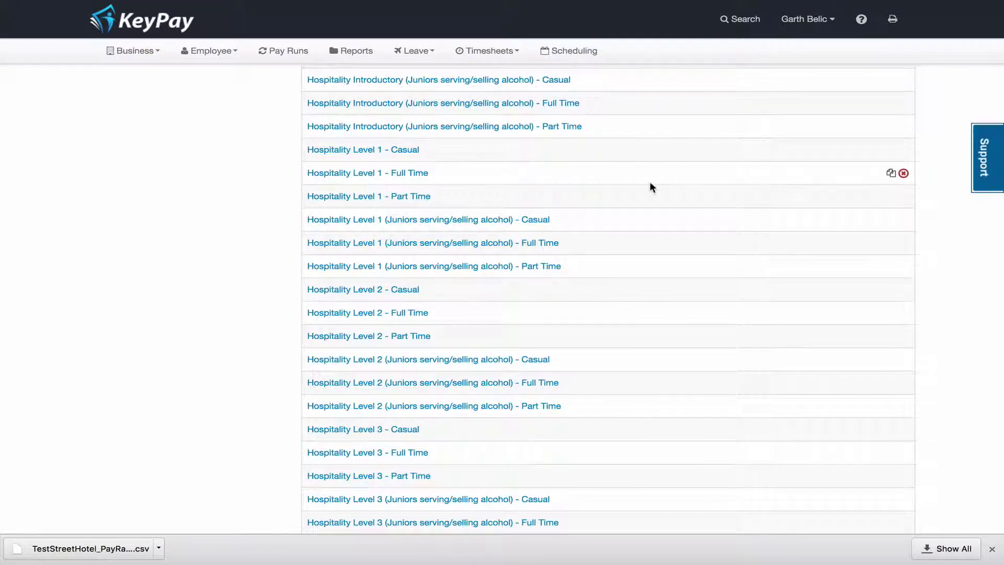
click(891, 173)
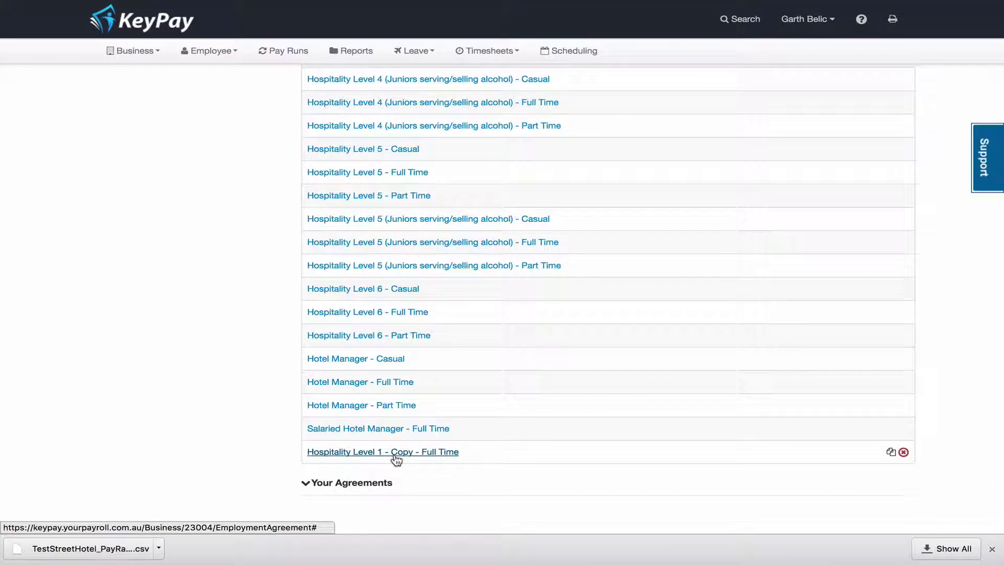
Step: Rename the copied full-time classification to "Hospitality Level 1 - +$2"
click(396, 453)
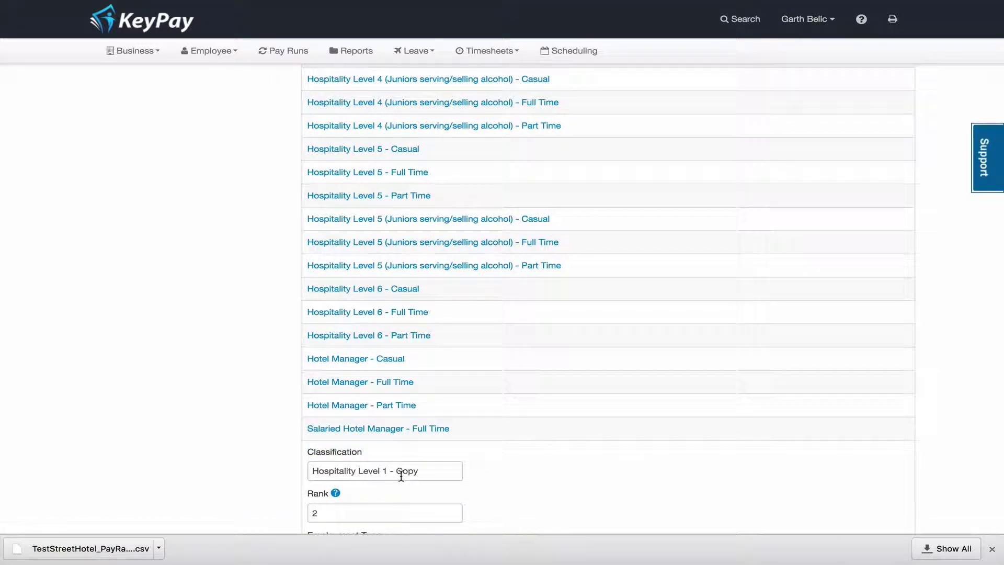
double_click(404, 471)
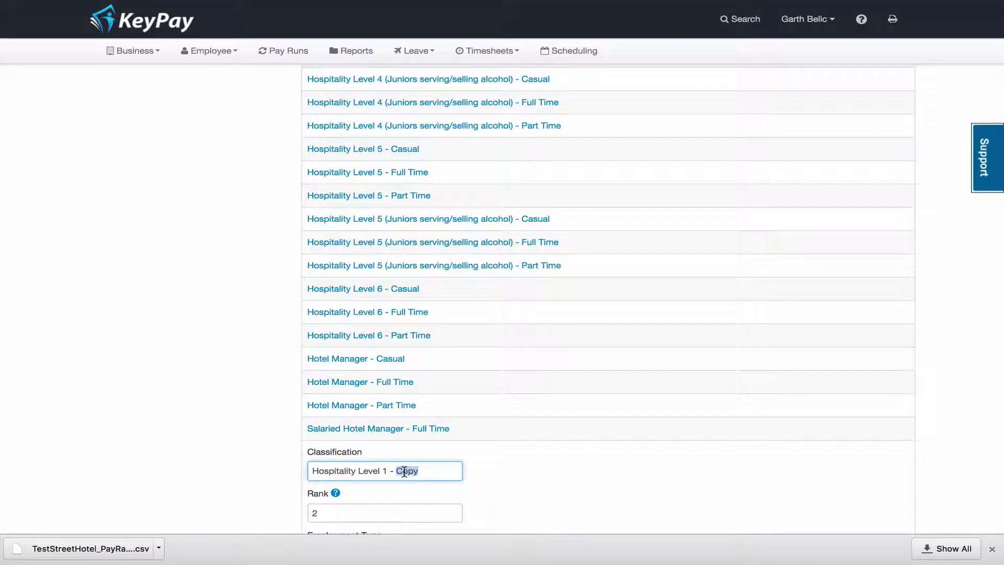
text(+$2)
Step: Assign "Hospo Perm L1 under 17yrs +$2" to the up-to-16 age band and "Hospo Perm L1 17yrs +$2" to the age 17 band
scroll(530, 479, down, 1)
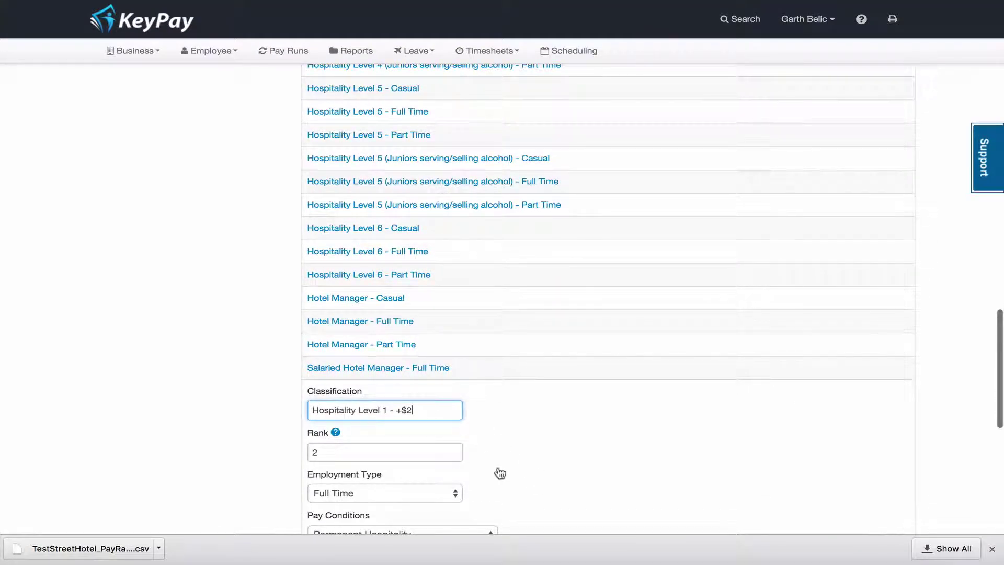
scroll(497, 473, down, 2)
scroll(529, 402, down, 5)
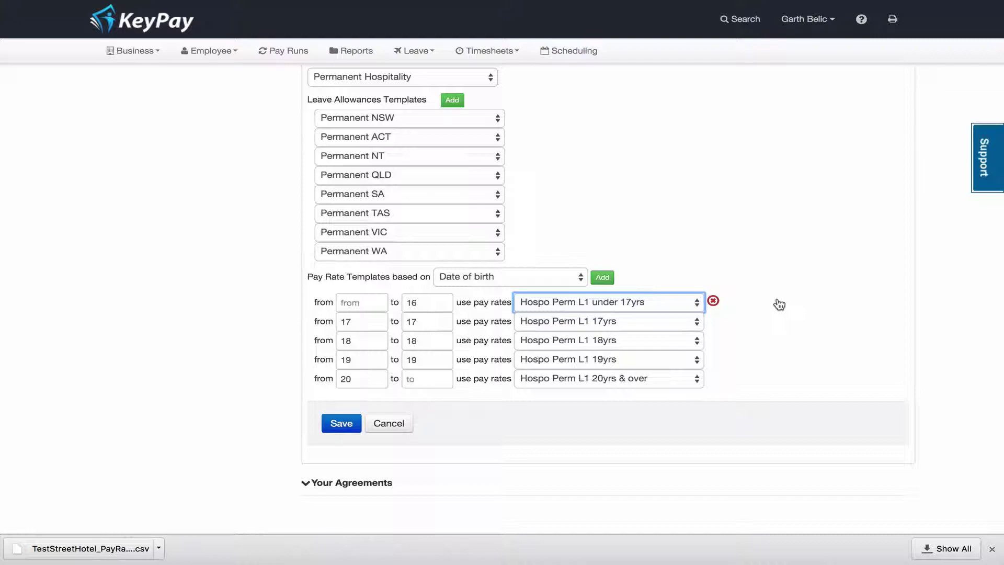
click(609, 306)
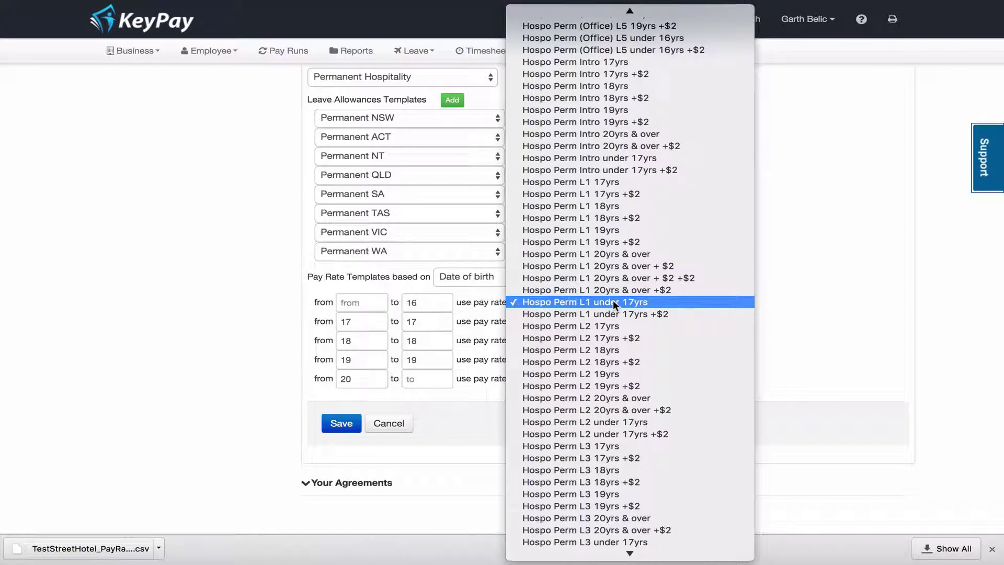
click(612, 315)
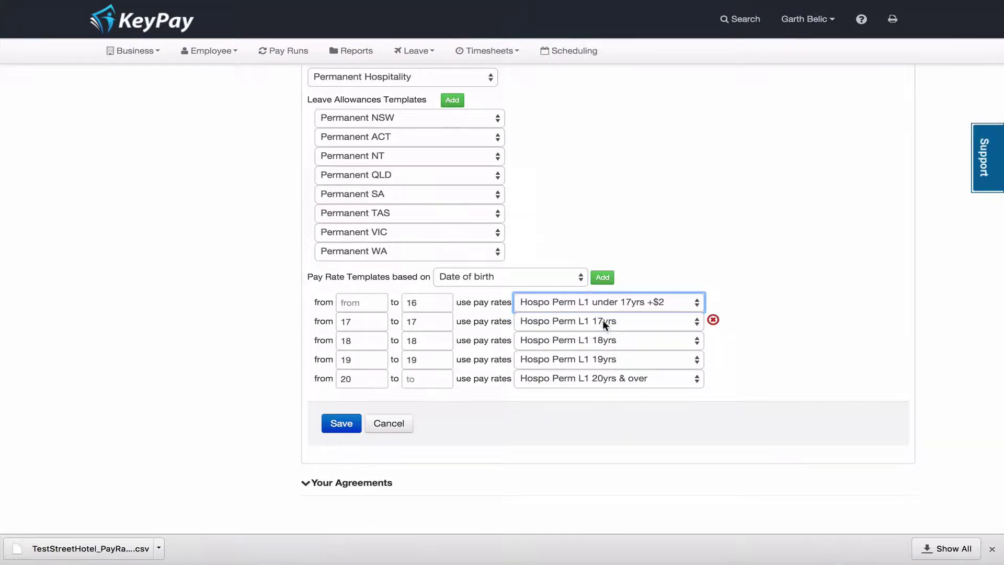
click(602, 319)
click(602, 333)
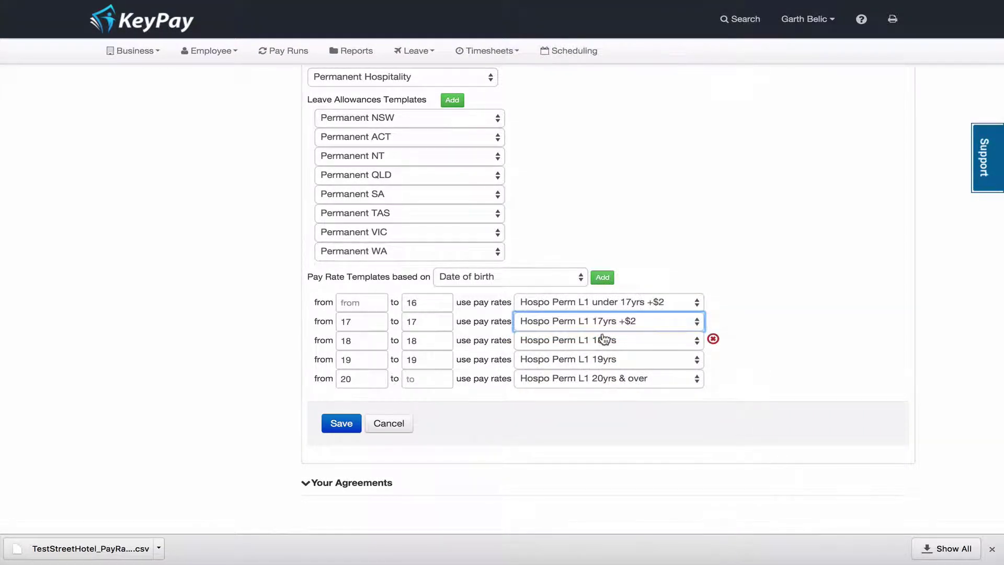
Step: Assign the Hospo Perm L1 18yrs +$2, 19yrs +$2 and 20yrs & over + $2 pay rate templates to their age bands and save the classification
click(602, 345)
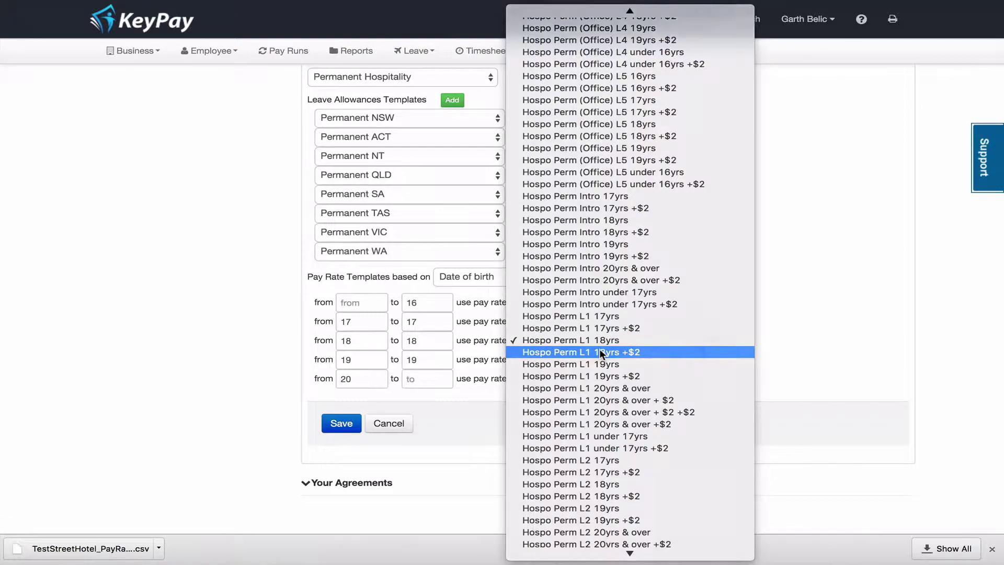
click(601, 351)
click(600, 360)
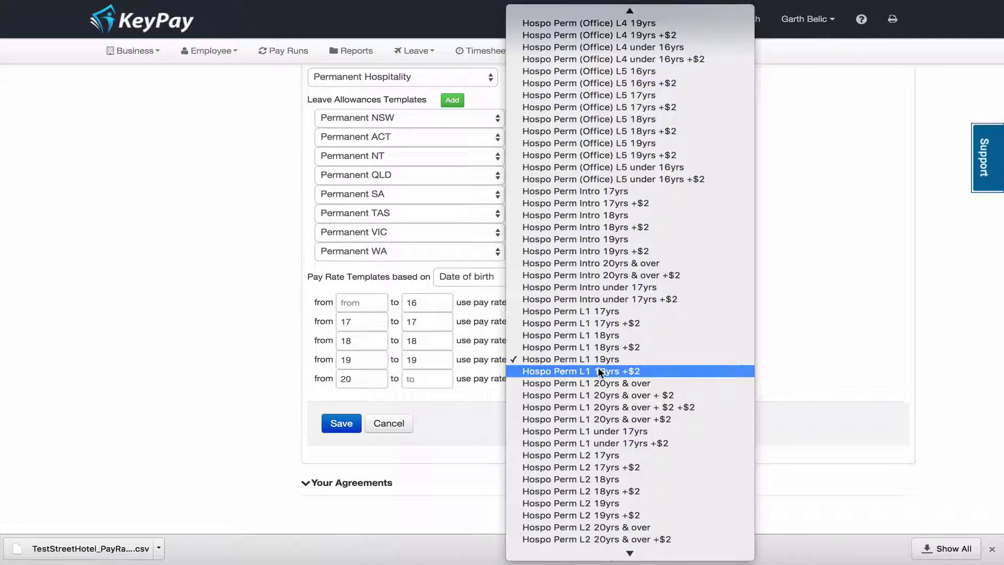
click(598, 368)
click(595, 378)
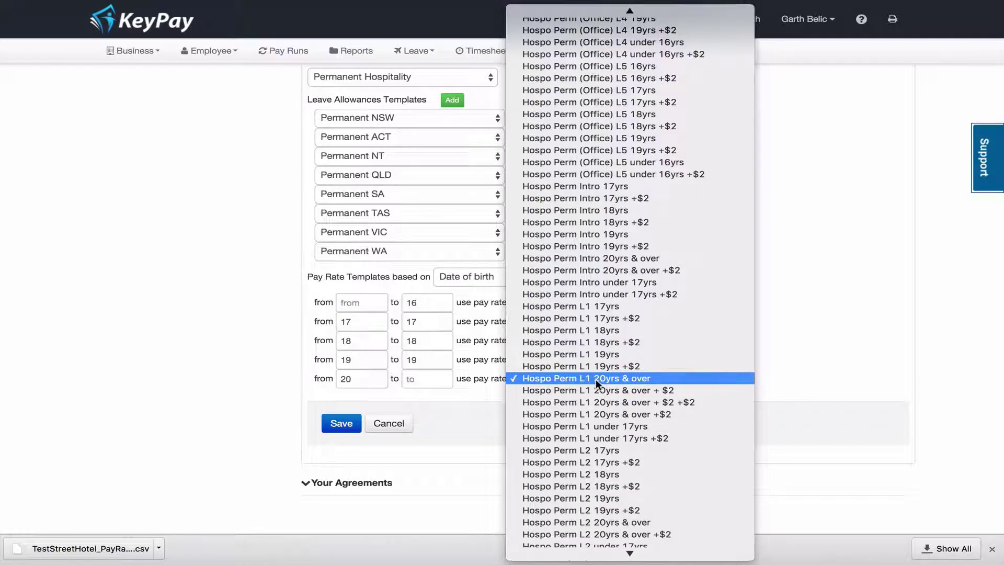
click(595, 391)
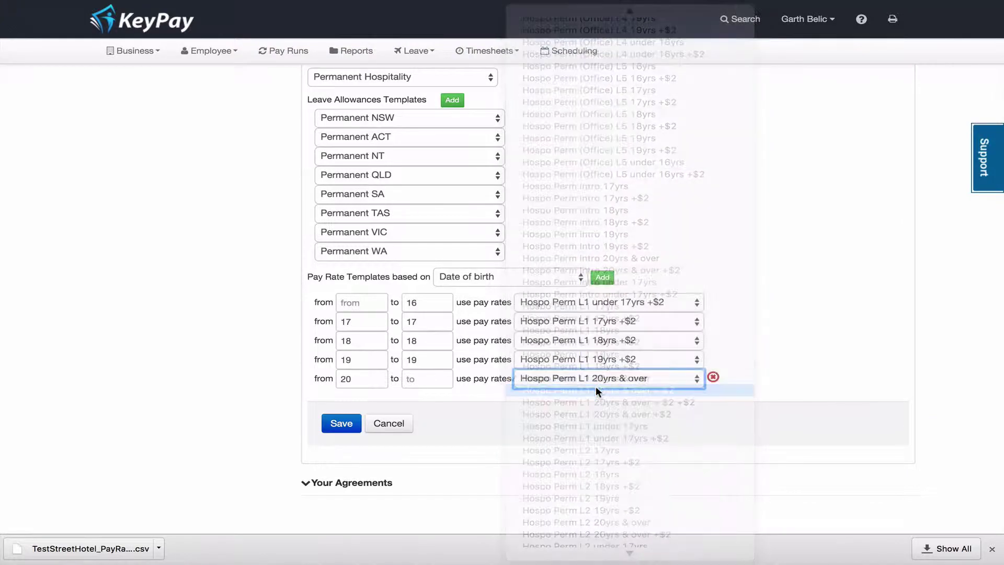
click(356, 423)
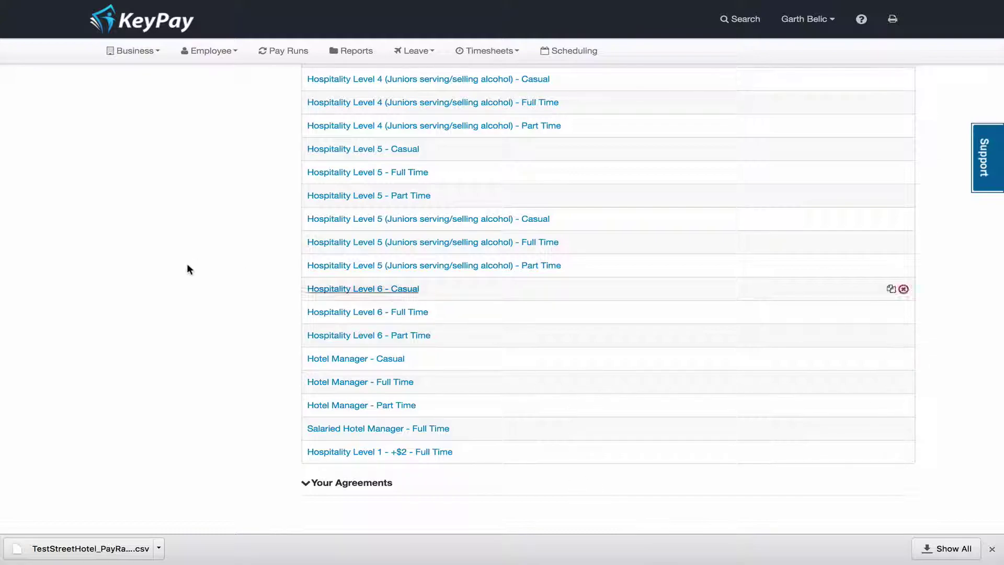
Step: Open the hospitality employee's record from the employee list and go to the pay run defaults
scroll(217, 229, up, 20)
scroll(217, 230, up, 1)
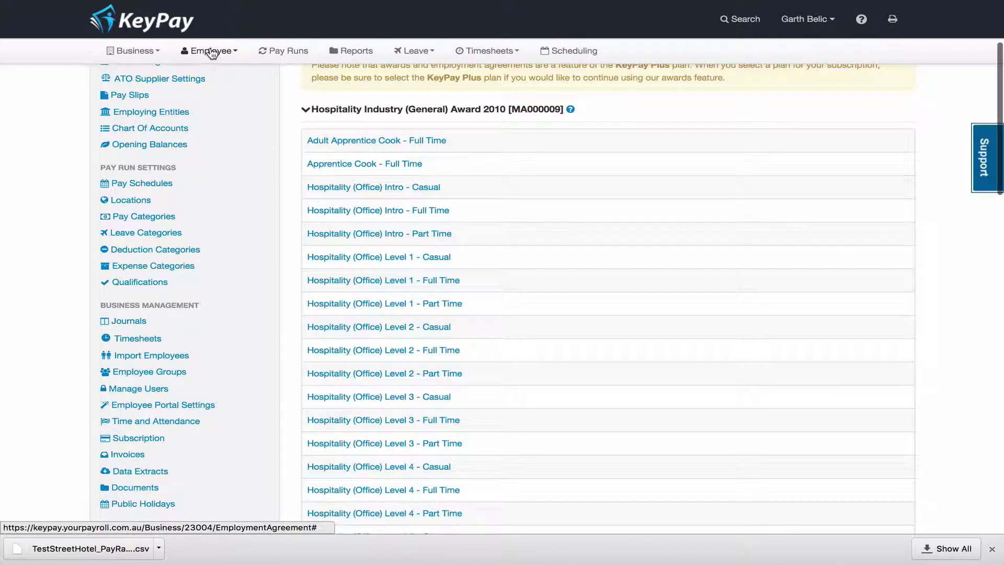
click(210, 52)
click(224, 78)
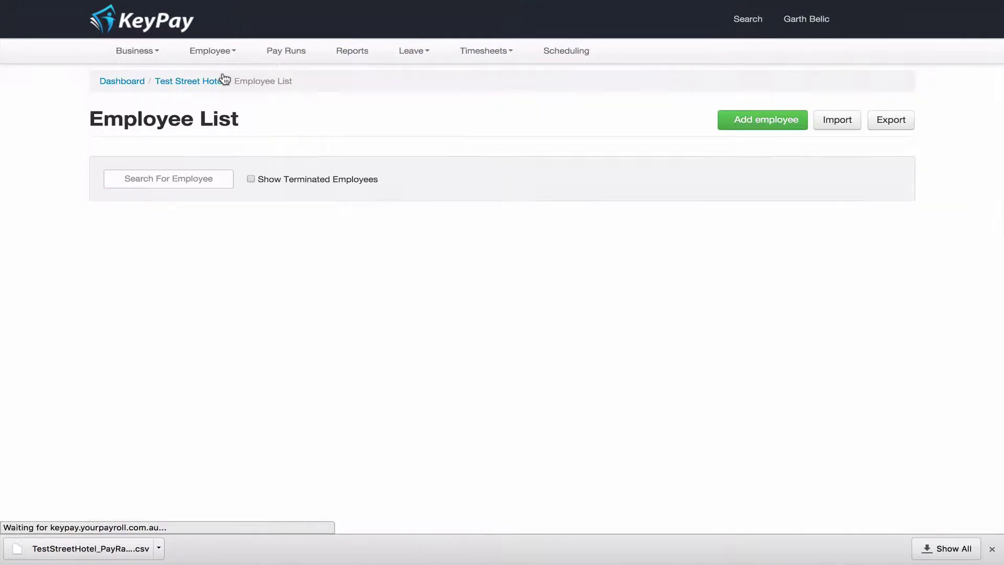
click(139, 227)
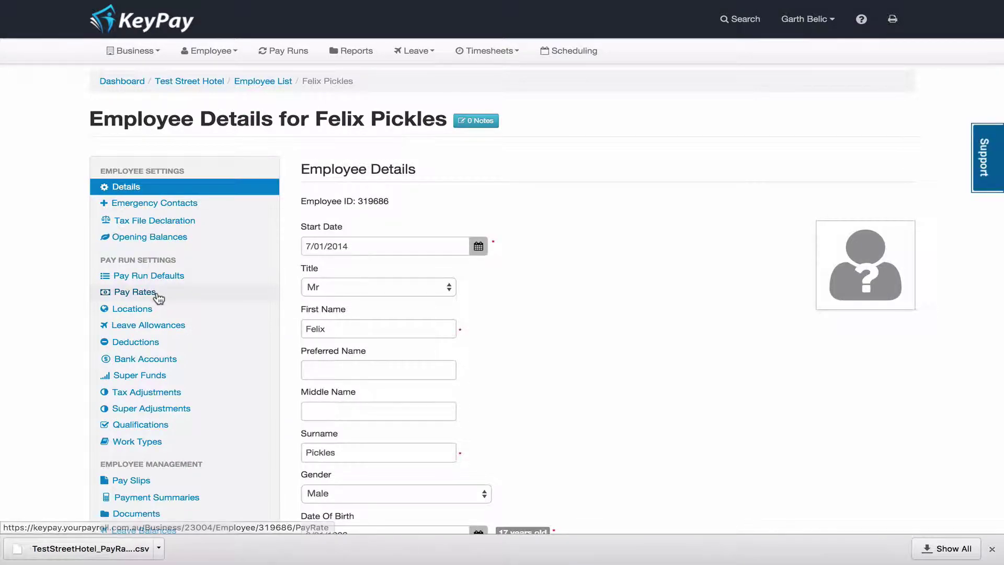
click(167, 280)
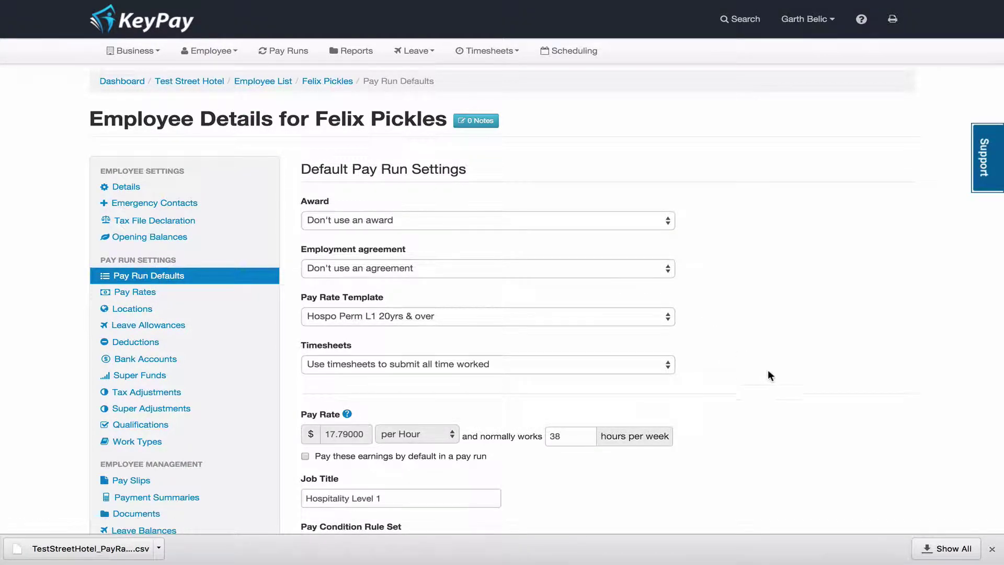
Step: Set the employee's employment agreement to "Hospitality Level 1 - +$2 - Full Time" and save the pay run defaults
scroll(440, 230, down, 3)
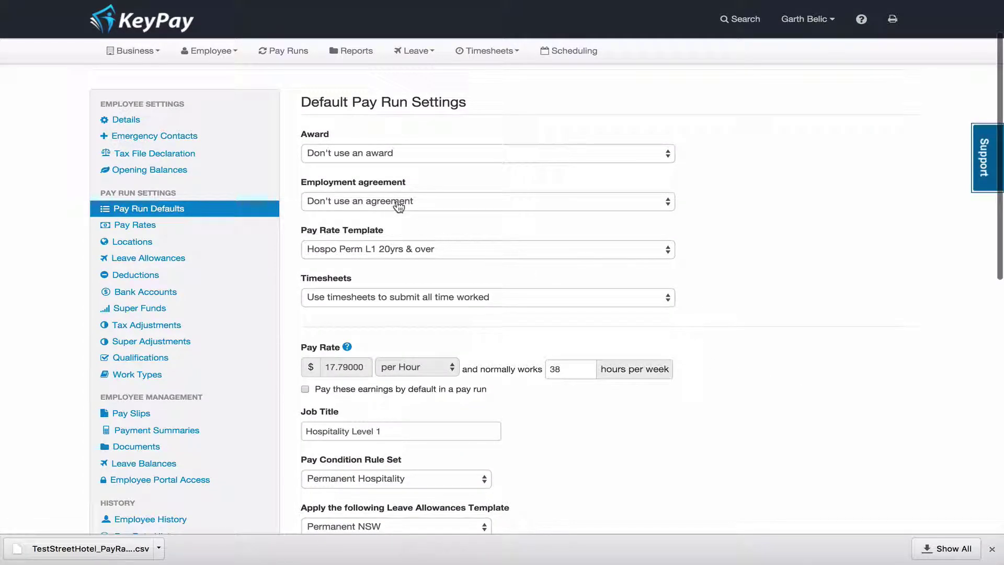
click(399, 203)
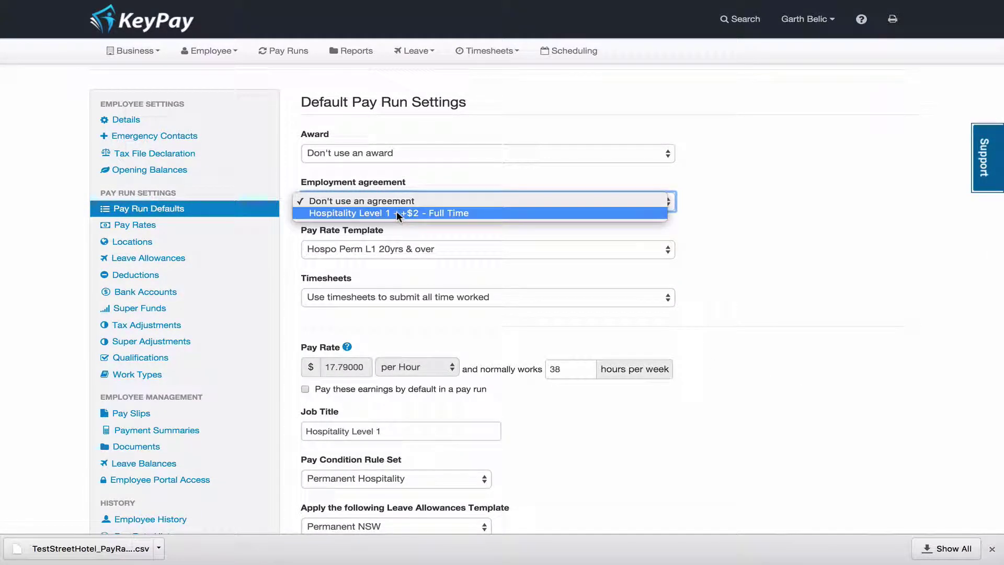
click(397, 212)
scroll(751, 394, down, 3)
scroll(755, 395, down, 2)
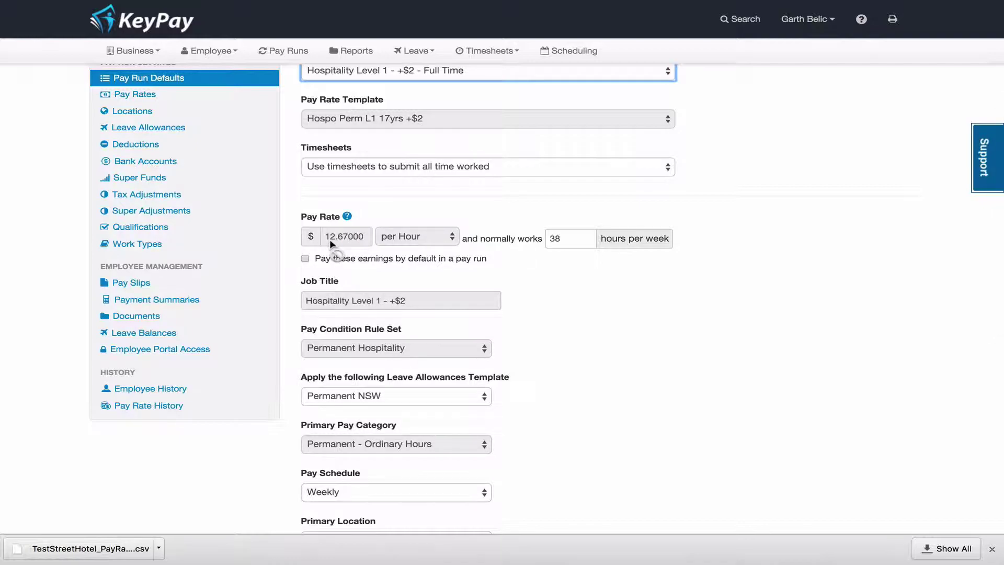
scroll(601, 437, down, 6)
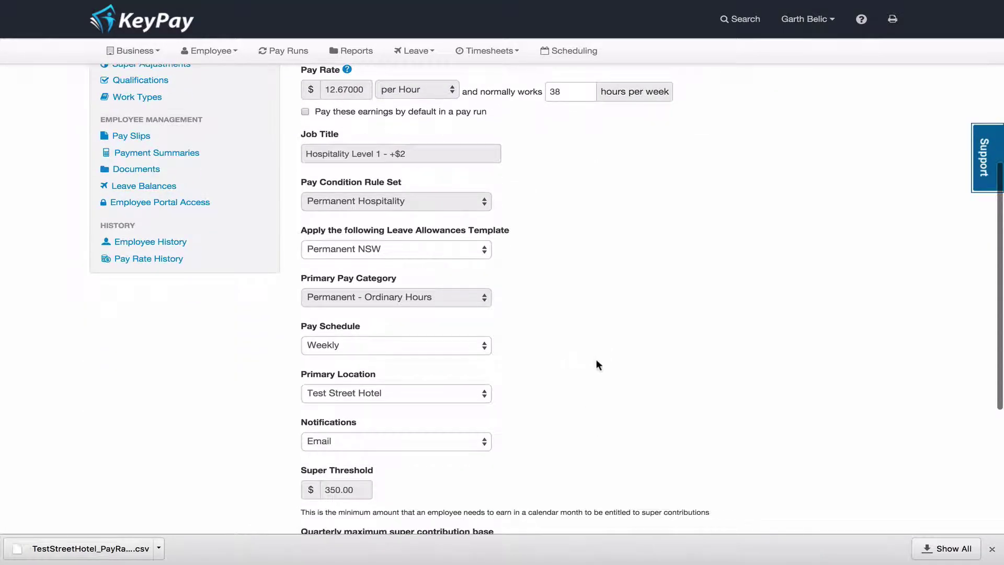
scroll(585, 361, down, 3)
scroll(548, 201, down, 4)
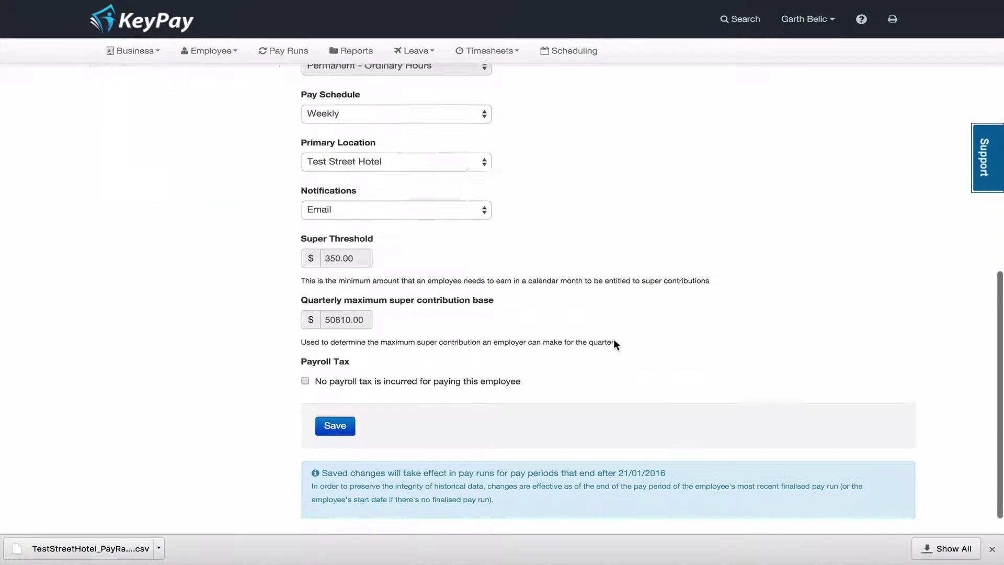
click(334, 399)
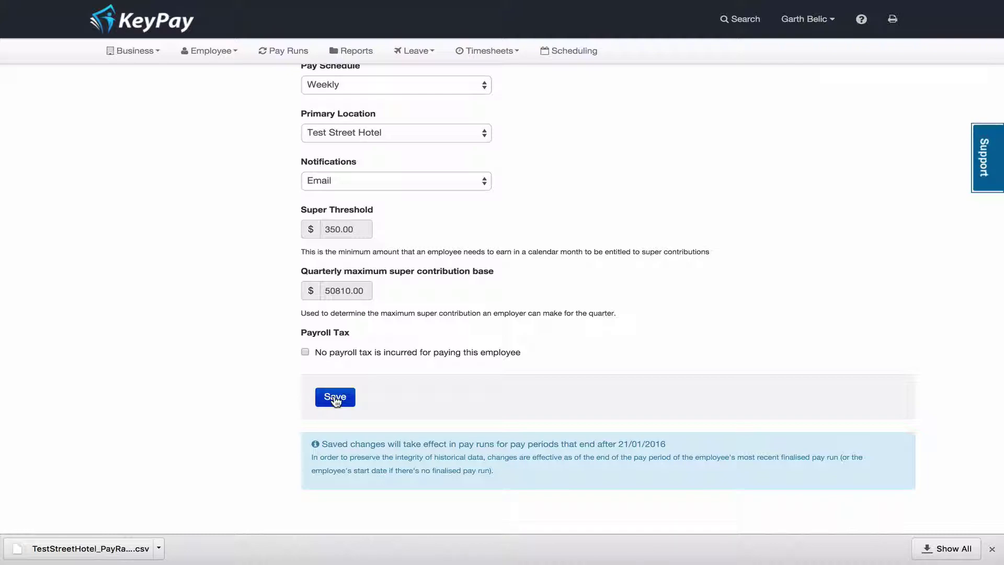
Step: Set the employee's employment agreement to "Don't use an agreement" and the pay rate template to "Manually set rates"
scroll(541, 243, up, 8)
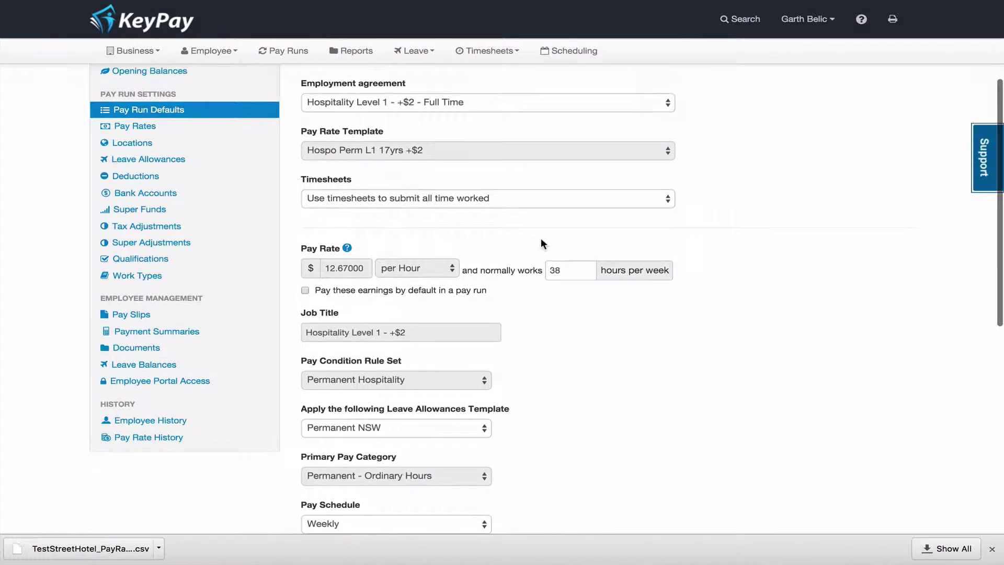
scroll(578, 241, up, 2)
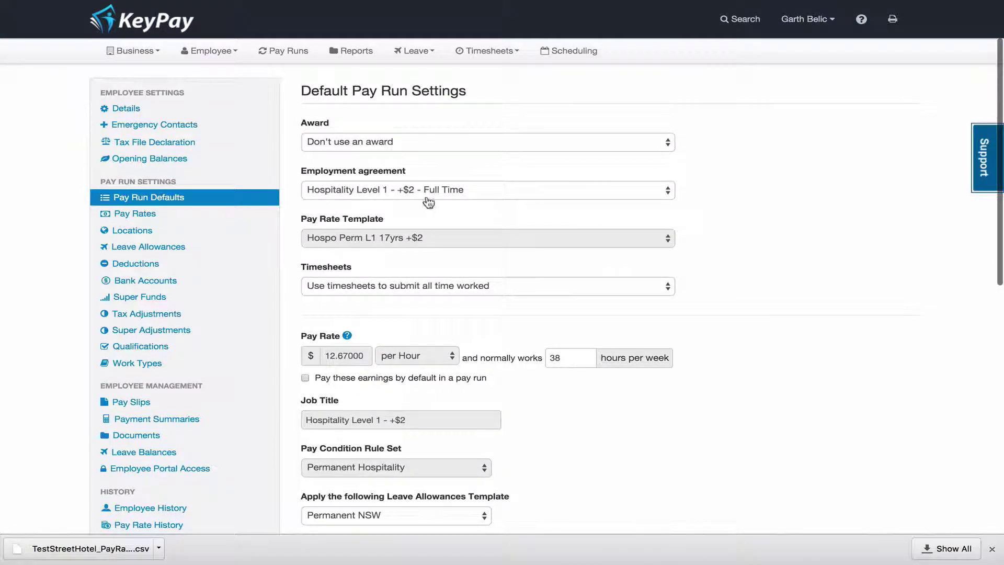
click(426, 192)
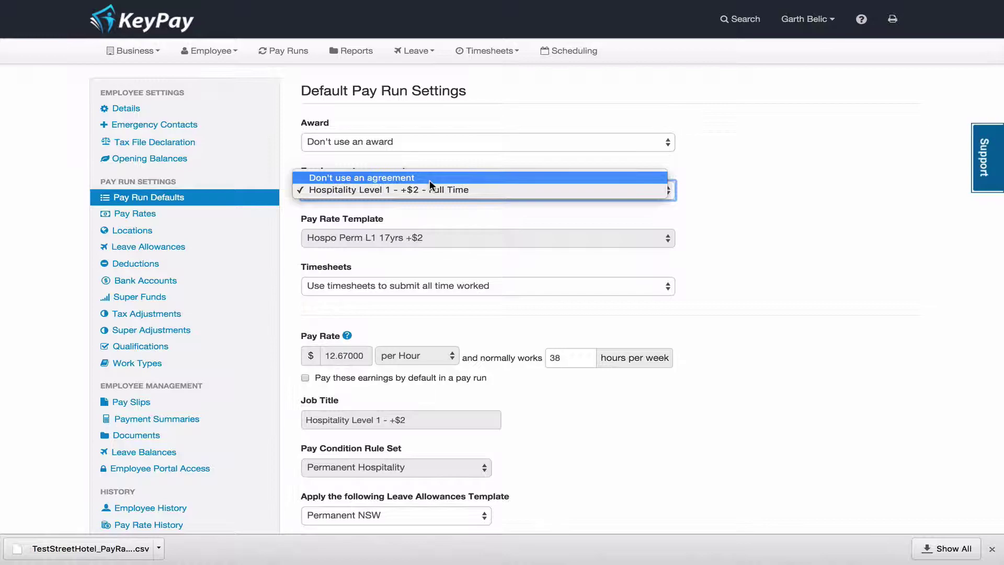
click(429, 180)
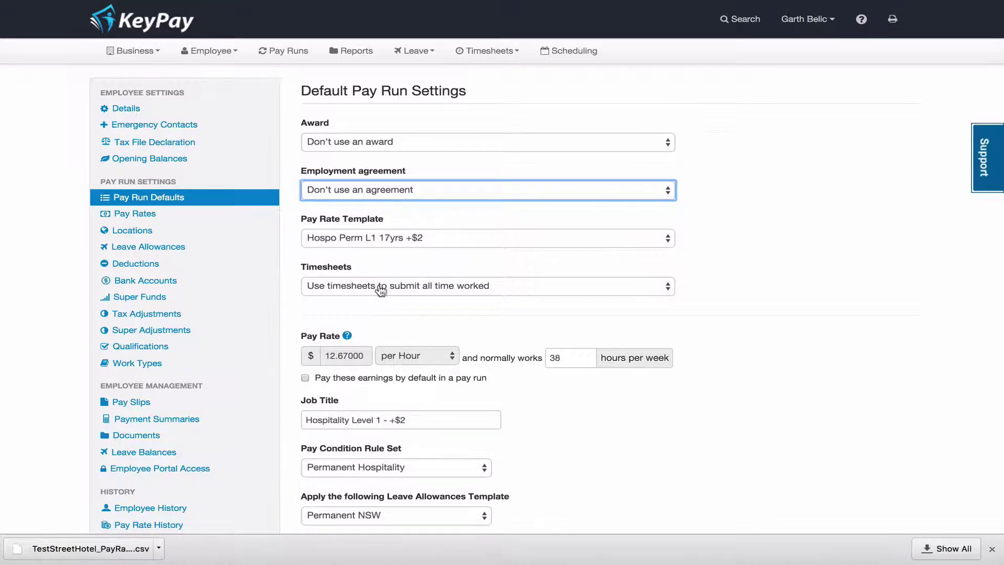
click(391, 238)
scroll(408, 145, up, 20)
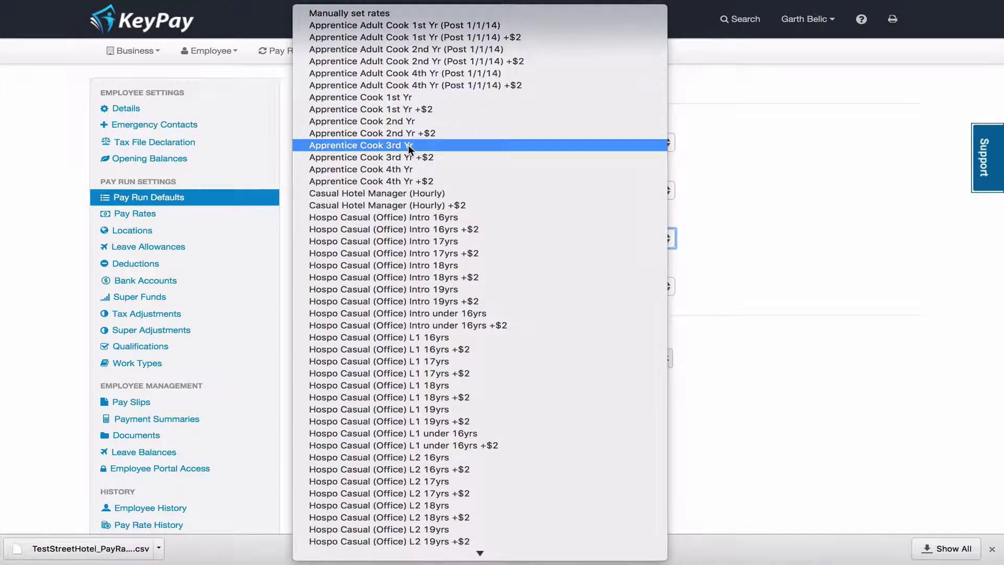
click(397, 15)
Step: Set the employee's pay rate to $20 per hour and save the default pay run settings
double_click(353, 355)
text(20)
key(Tab)
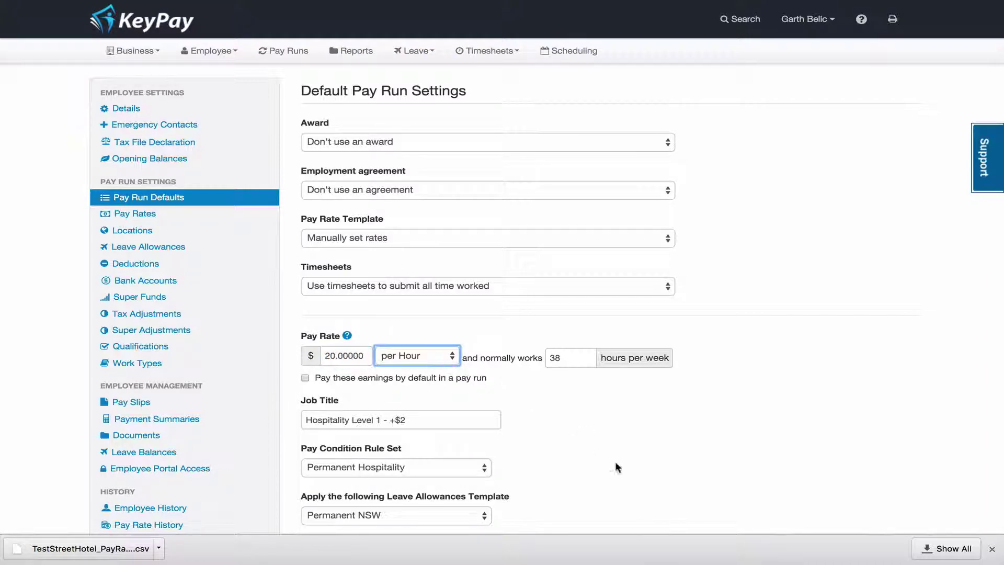
scroll(623, 473, down, 5)
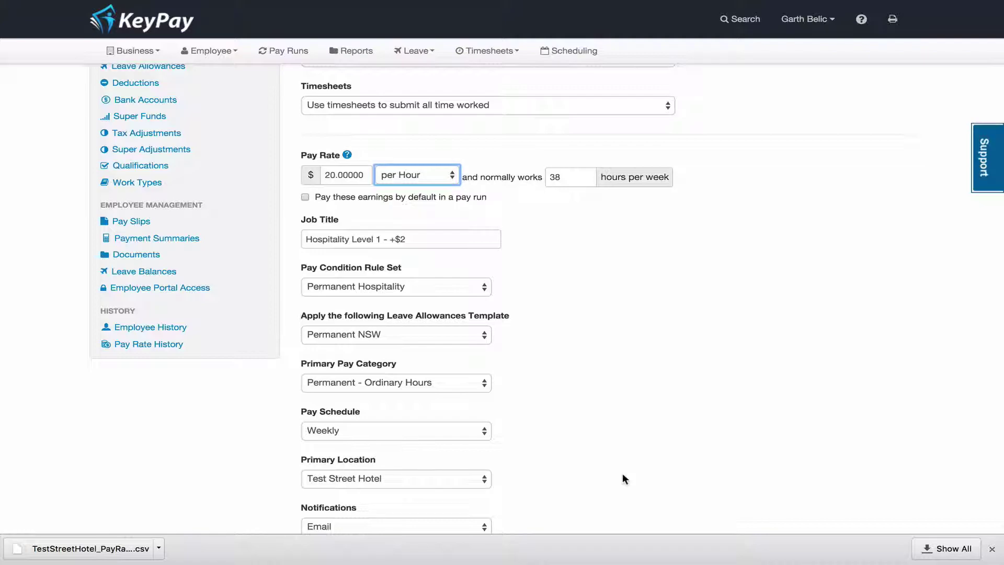
scroll(605, 514, down, 3)
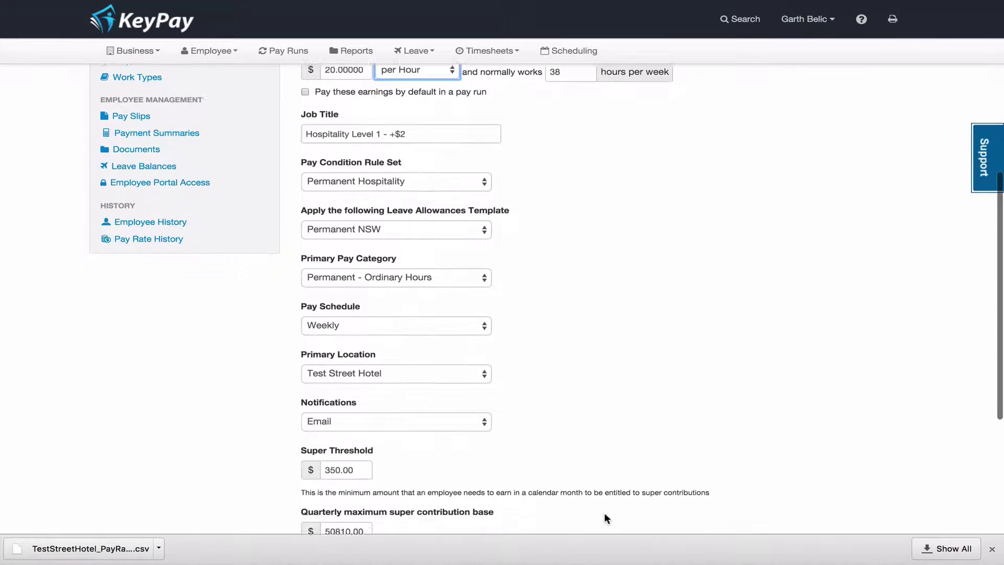
scroll(604, 512, down, 7)
click(339, 407)
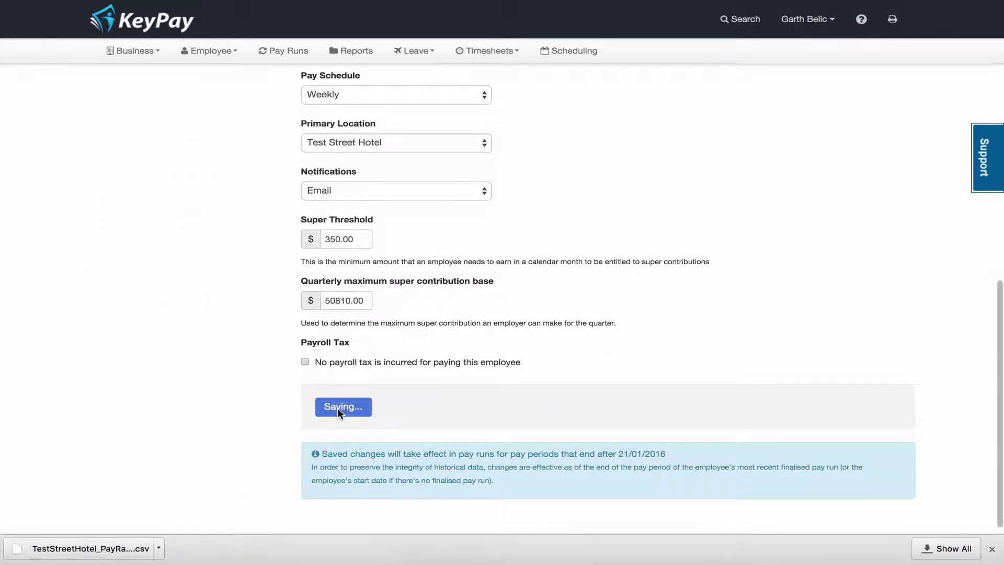
Step: Go to the business settings and open the award management page listing the installed awards
scroll(613, 258, up, 5)
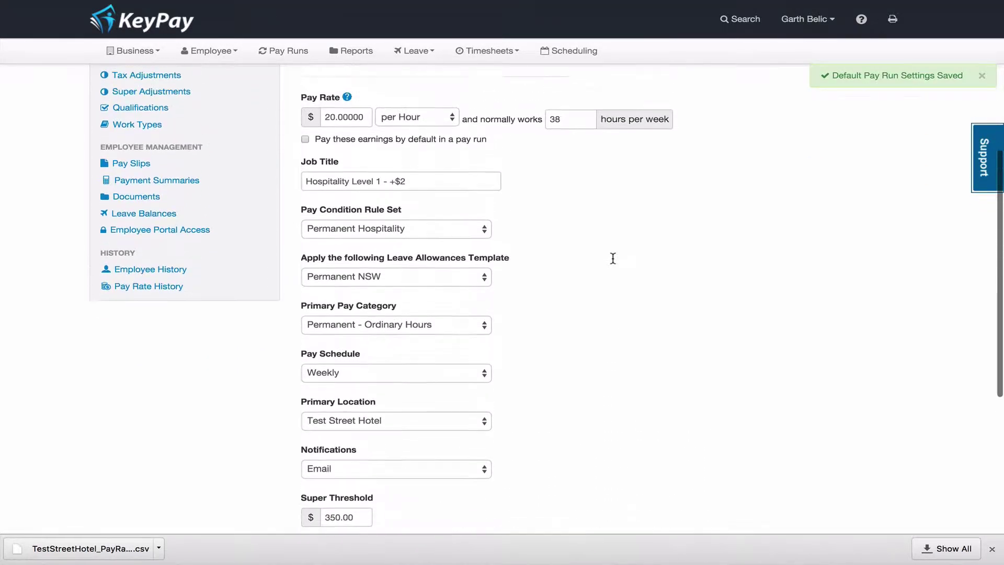
scroll(613, 258, up, 6)
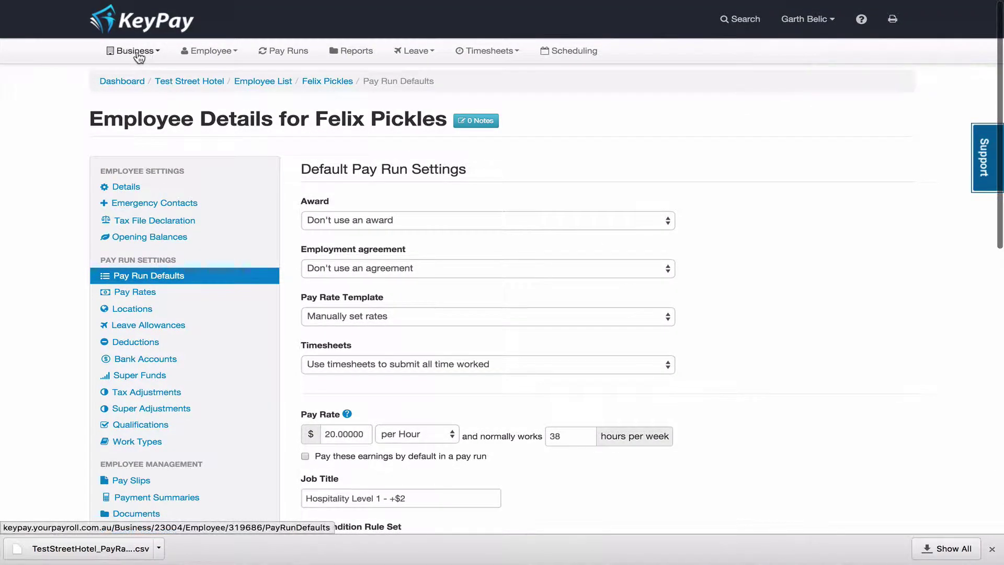
click(139, 52)
click(152, 137)
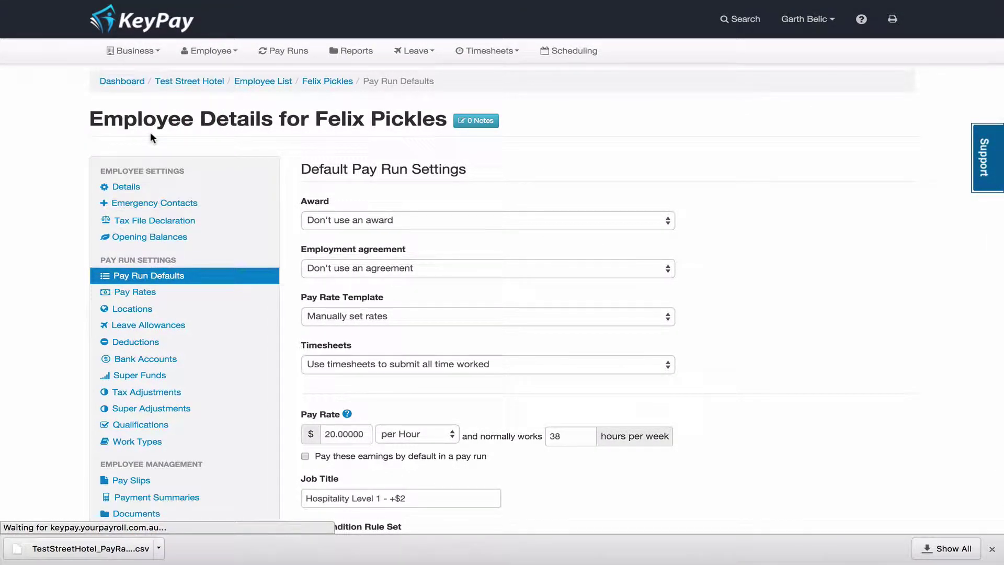
scroll(196, 425, down, 3)
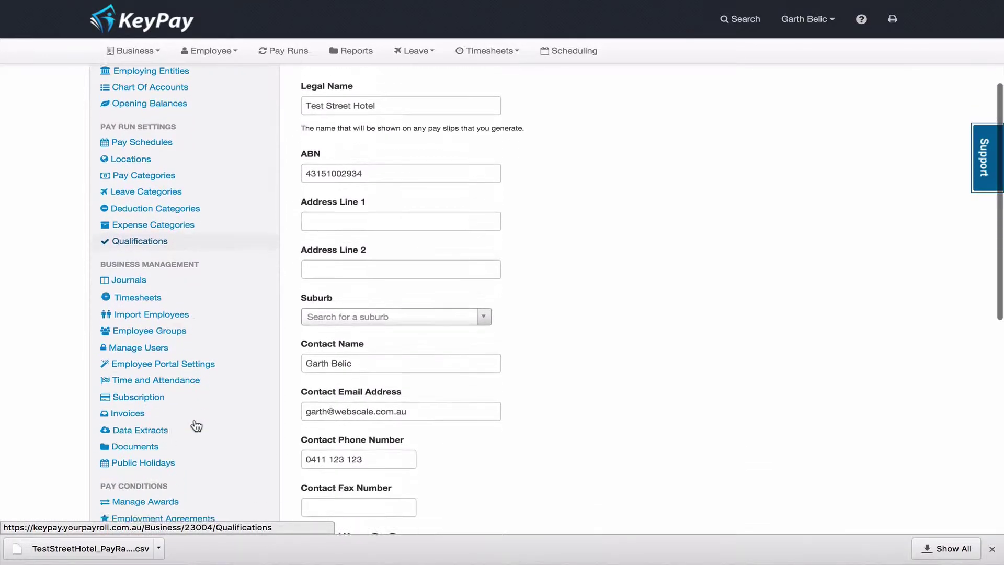
scroll(197, 426, down, 4)
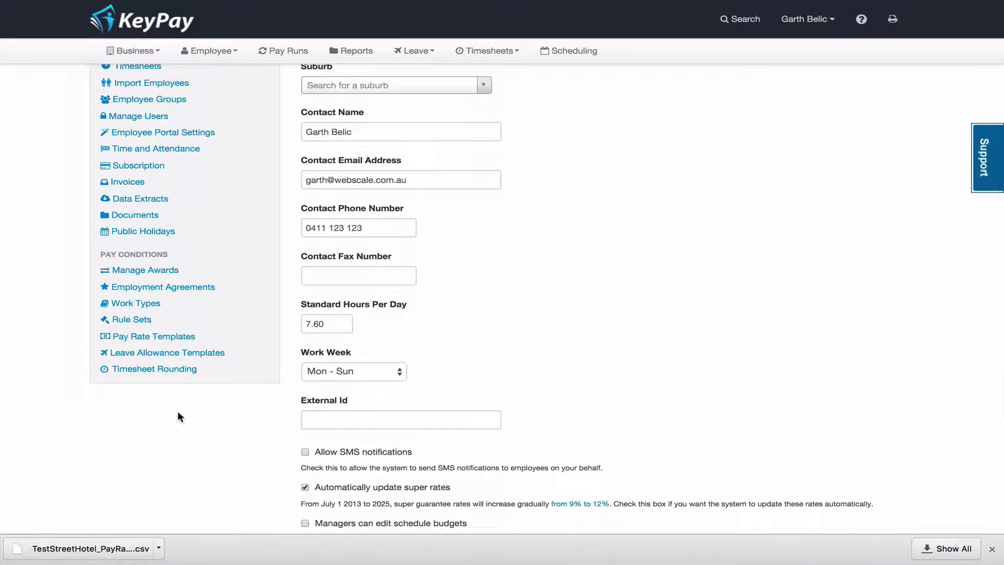
click(168, 273)
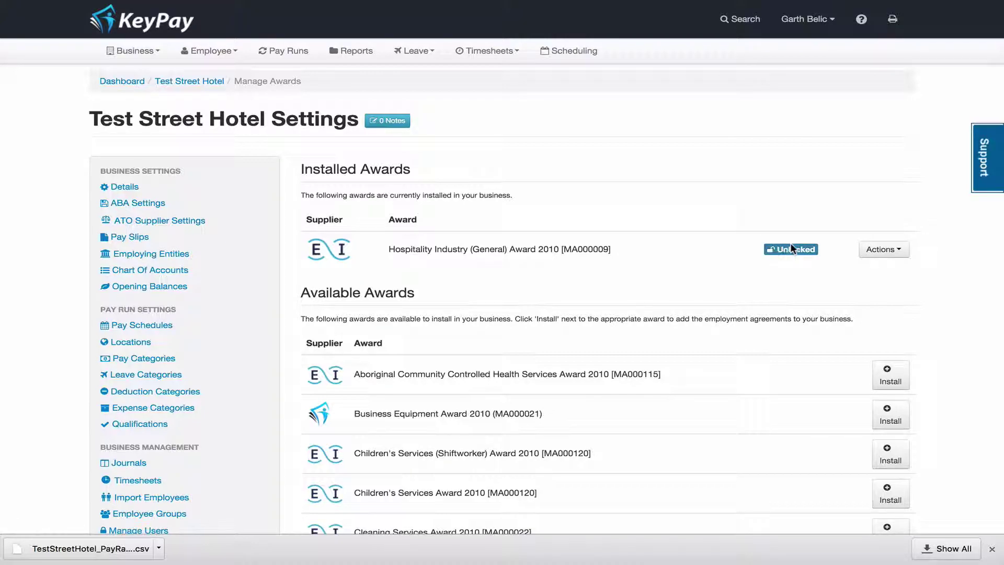
click(897, 251)
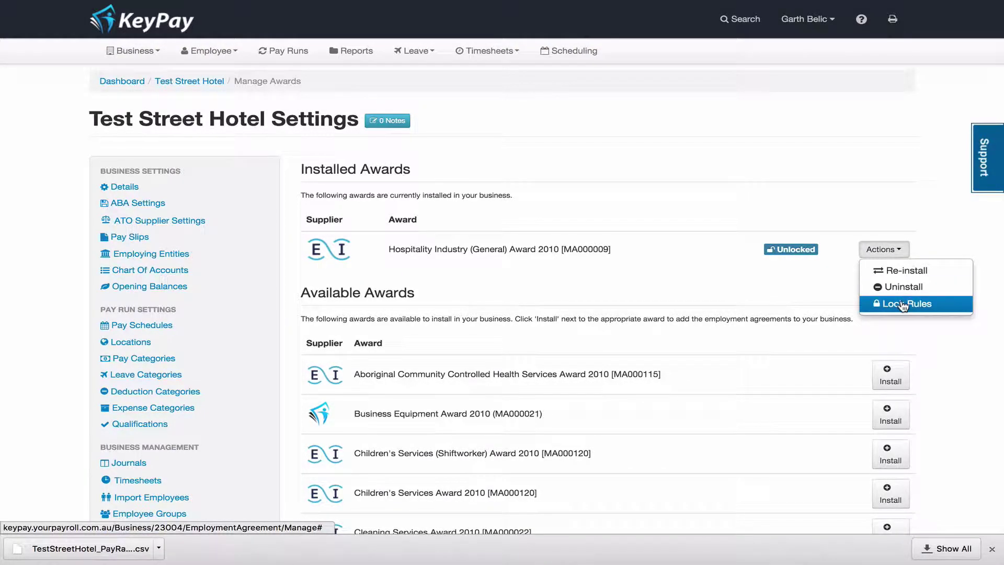
click(671, 224)
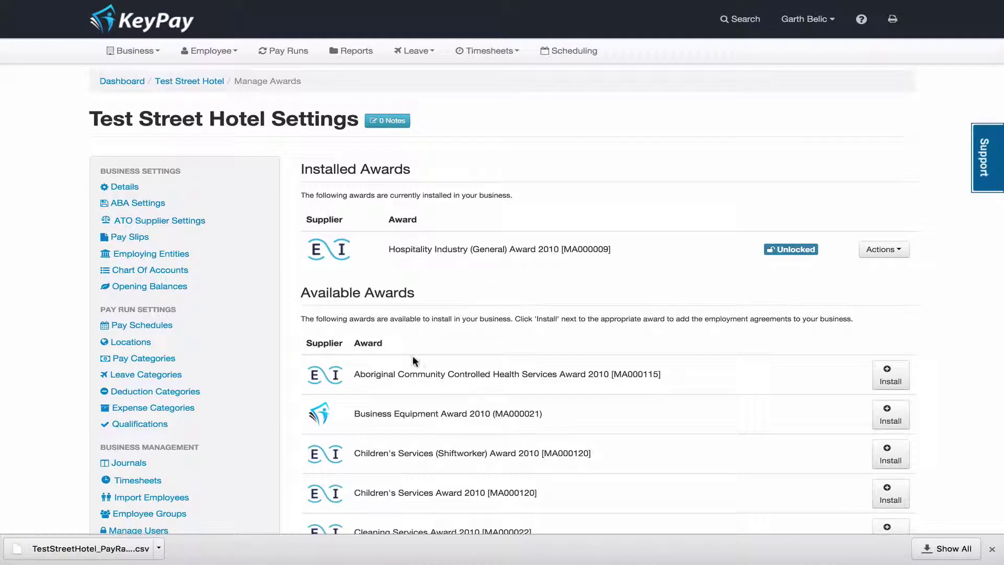
Step: List the pay condition rule sets of the Hospitality Industry (General) Award and open the Permanent Hospitality rules for editing
scroll(412, 354, down, 7)
scroll(412, 359, down, 1)
click(152, 325)
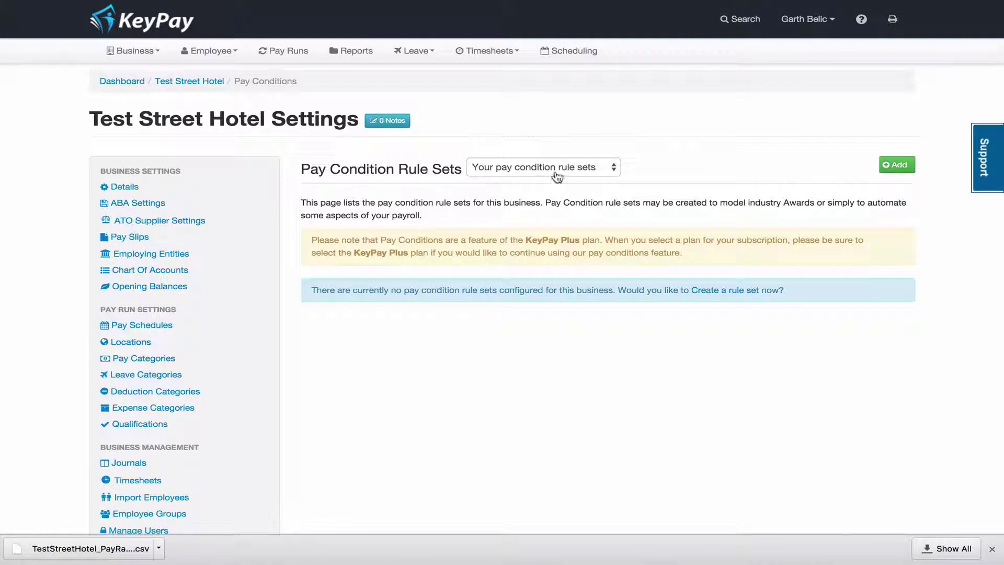
click(560, 171)
click(557, 175)
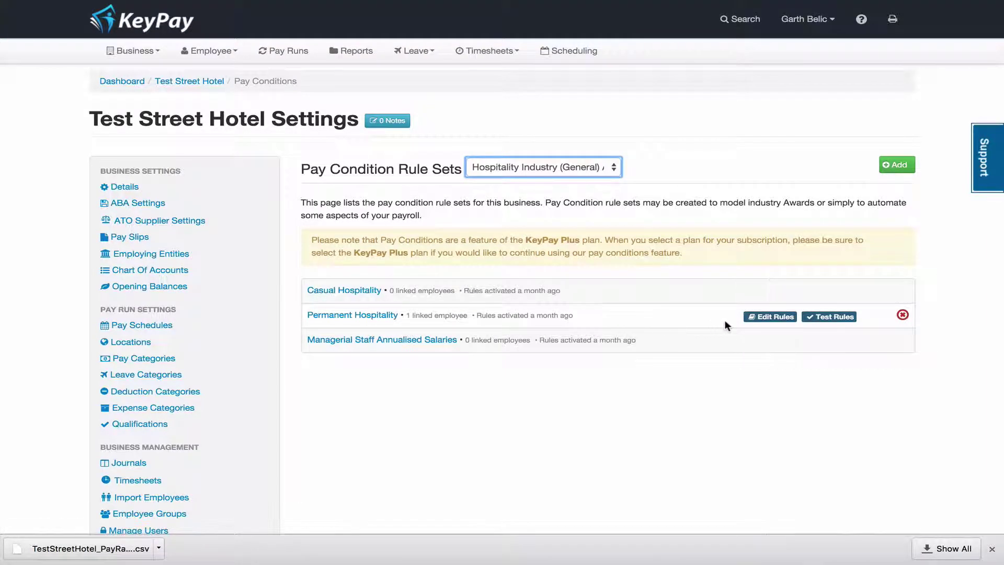
click(767, 318)
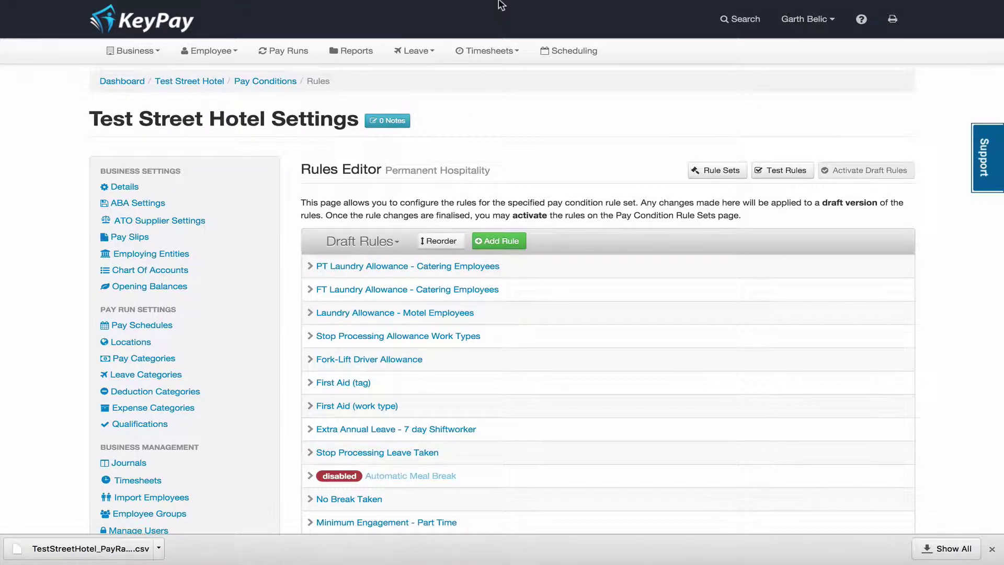
Step: Clone the Permanent Hospitality rule set by replacing "Rules" with "CLONE" in the page address and loading it
mouse_move(501, 4)
click(410, 52)
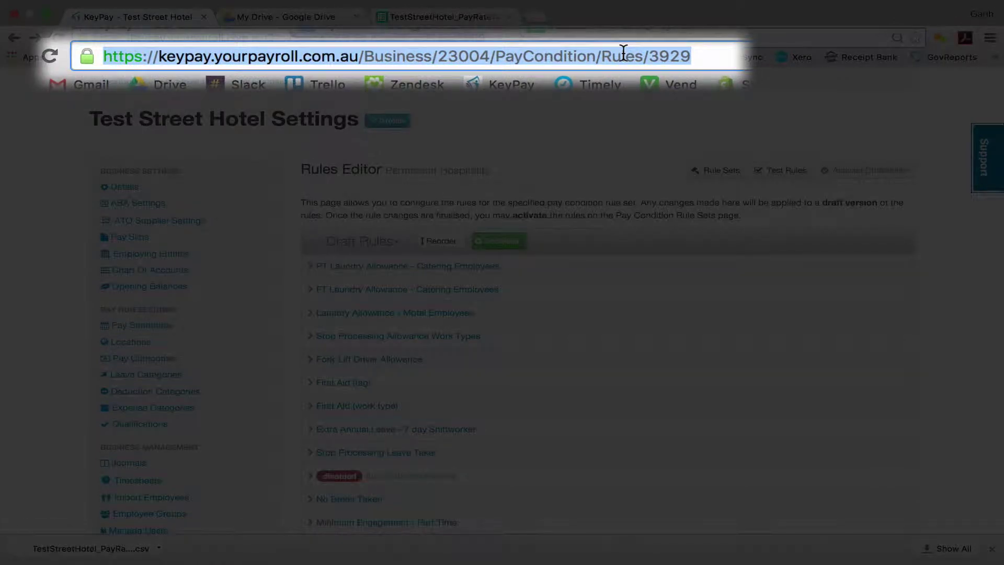
double_click(445, 52)
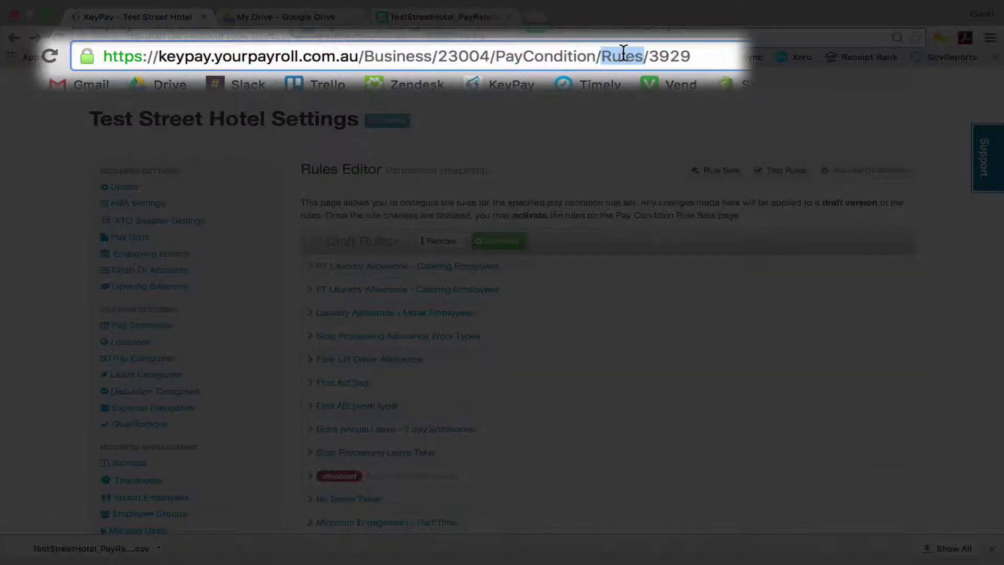
text(CLONE)
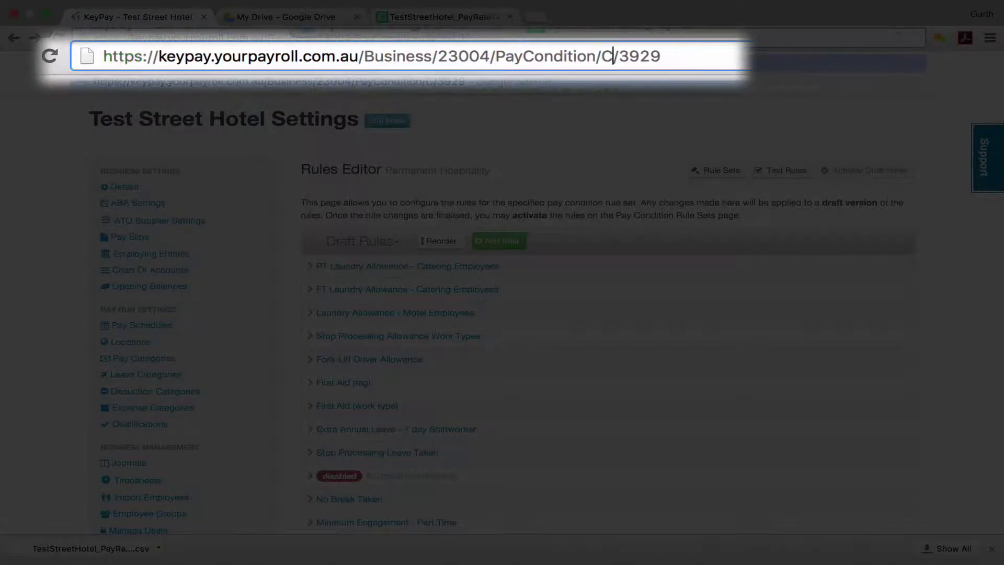
key(Return)
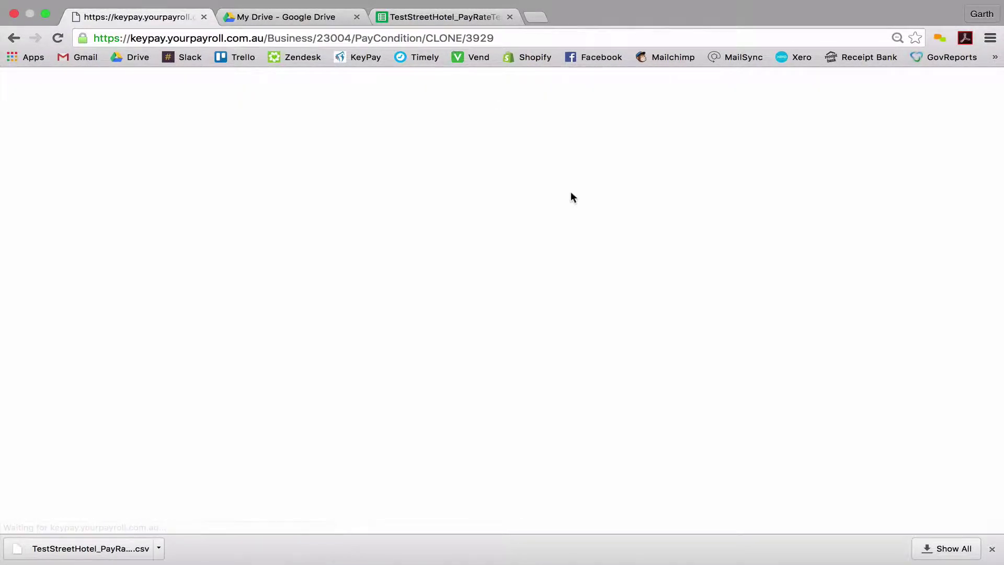
key(ctrl+super+f)
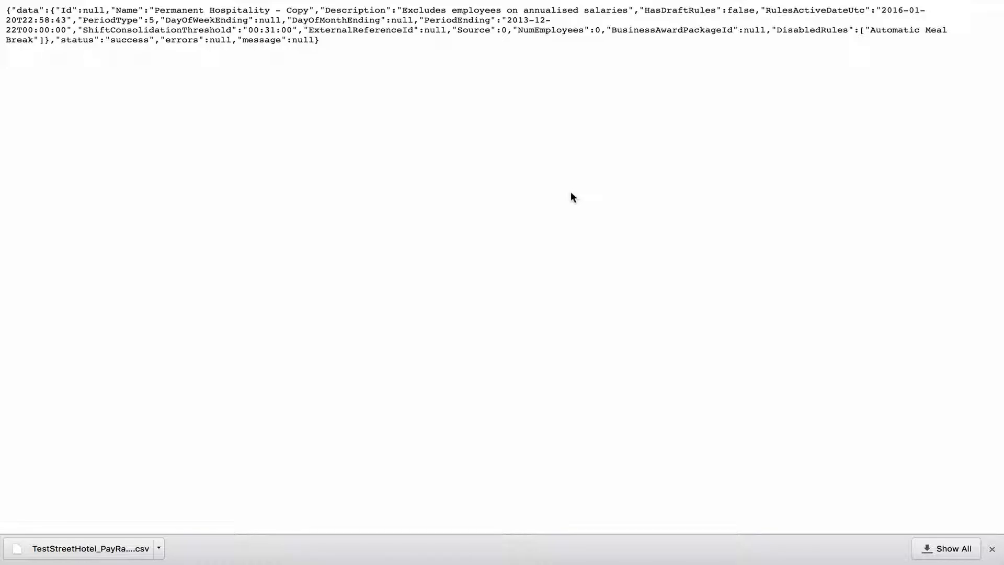
Step: Return to the rules editor and open the list of the business's own pay condition rule sets
mouse_move(135, 6)
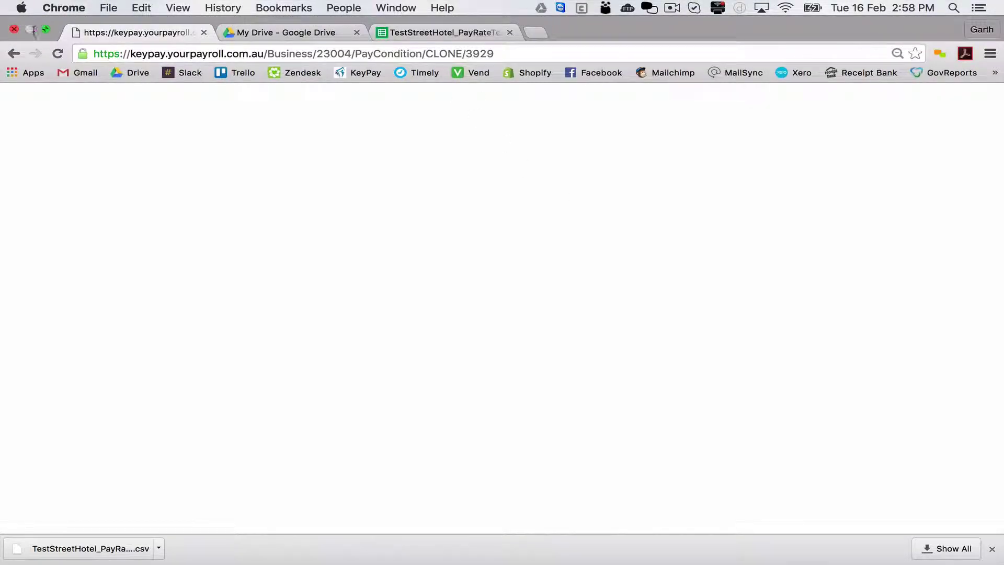
click(13, 55)
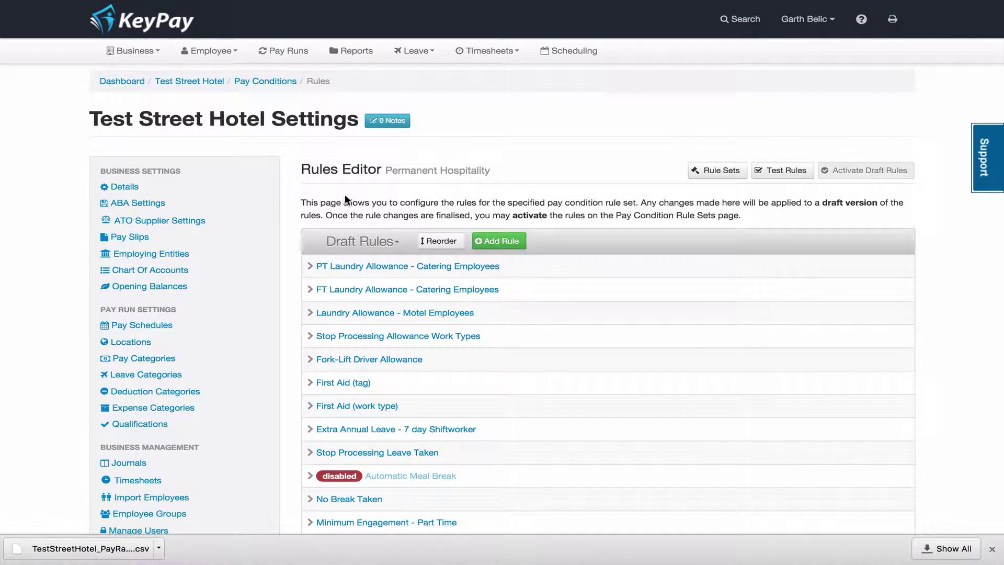
click(711, 175)
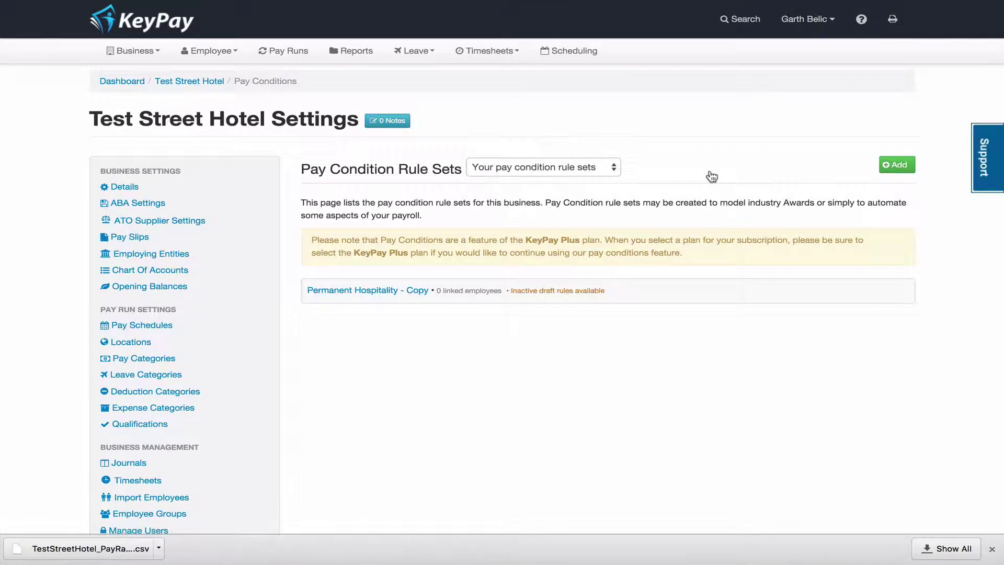
Step: Rename the copied rule set as "Permanent Hospitality (MODIFIED)" and save it
mouse_move(349, 294)
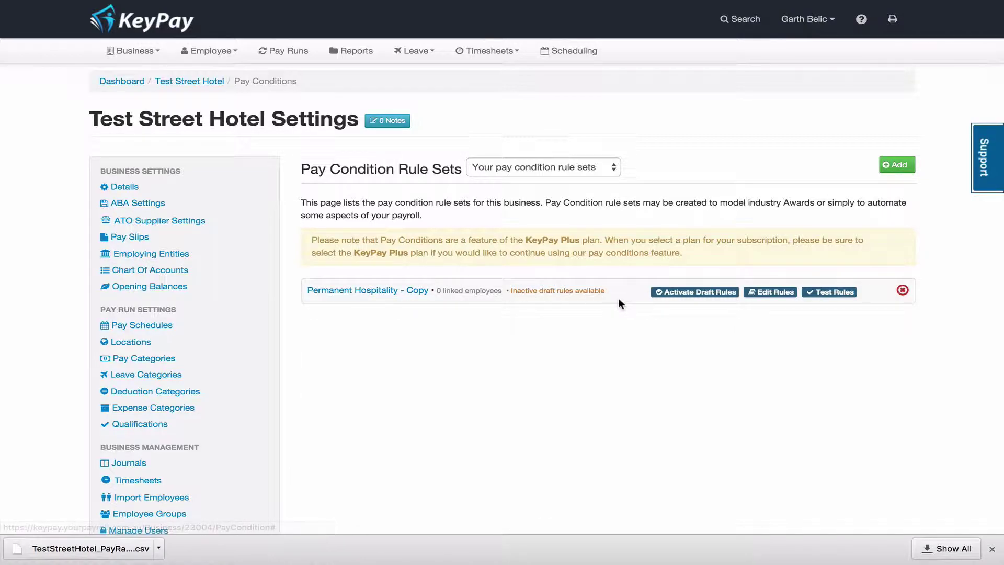
click(396, 291)
drag(405, 310, 435, 310)
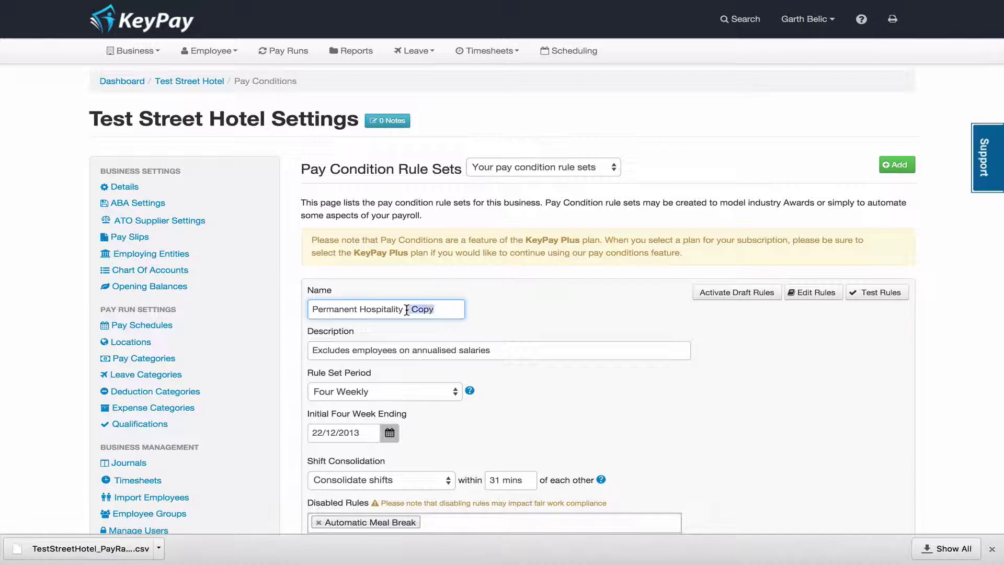
text((MODIFIED))
scroll(531, 334, down, 6)
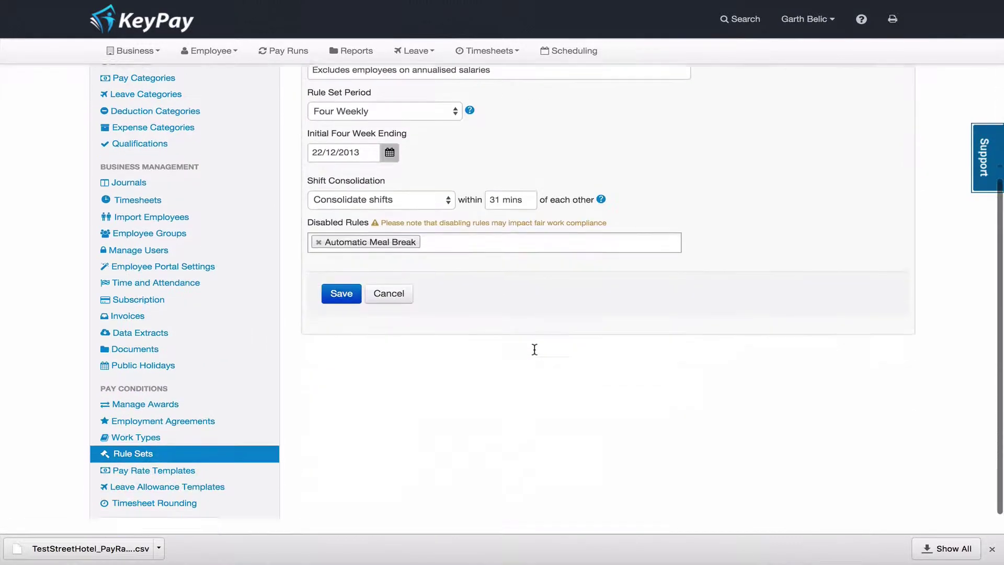
click(347, 267)
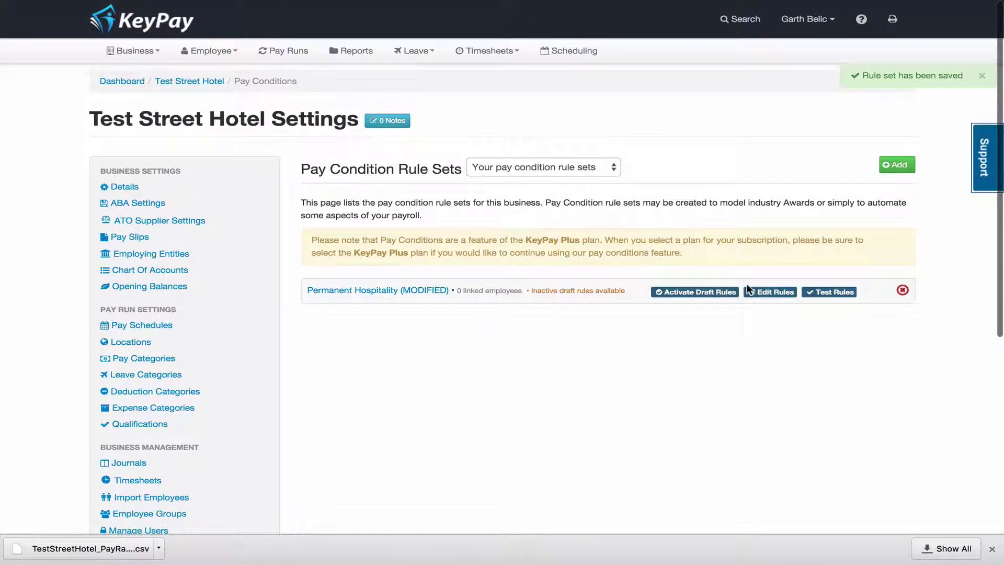
Step: Open the rules of Permanent Hospitality (MODIFIED) for editing and disable the Saturday rule
click(766, 294)
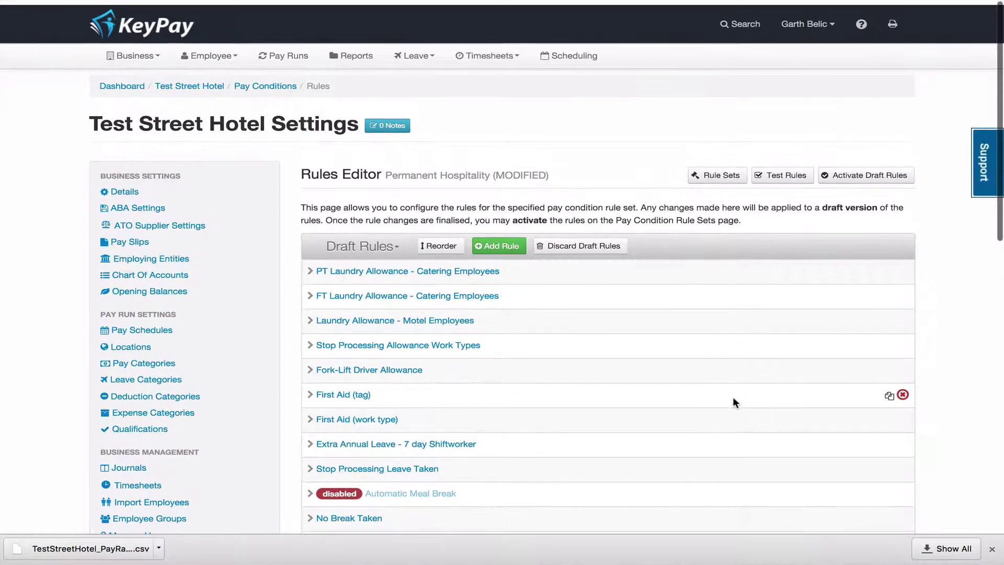
scroll(715, 440, down, 5)
scroll(717, 440, down, 6)
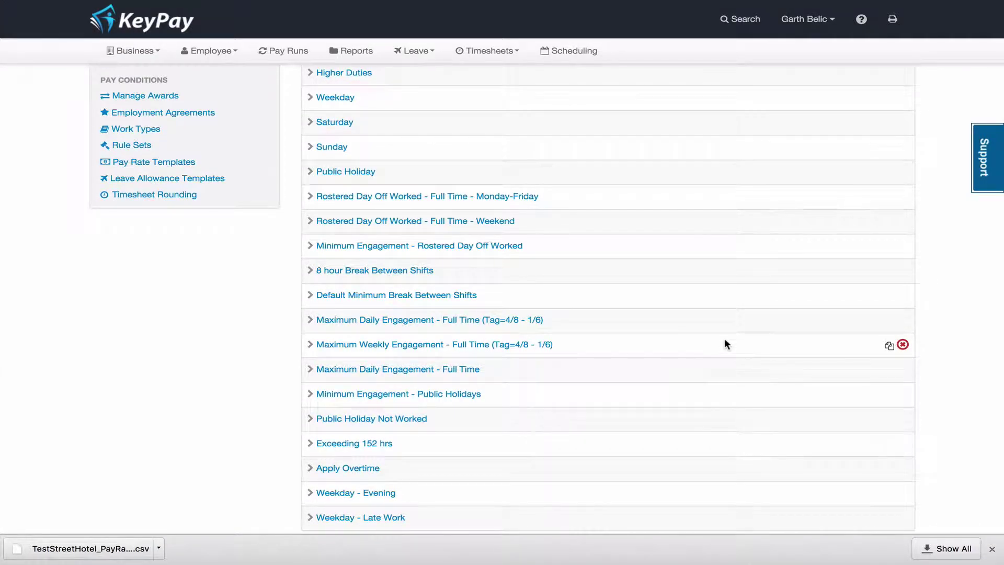
scroll(726, 343, up, 8)
scroll(724, 344, down, 3)
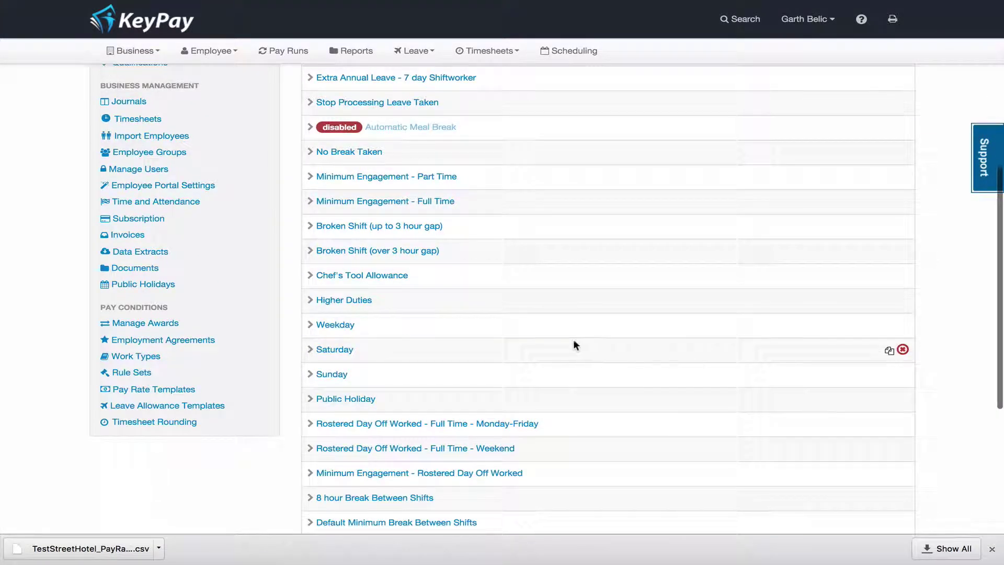
click(348, 352)
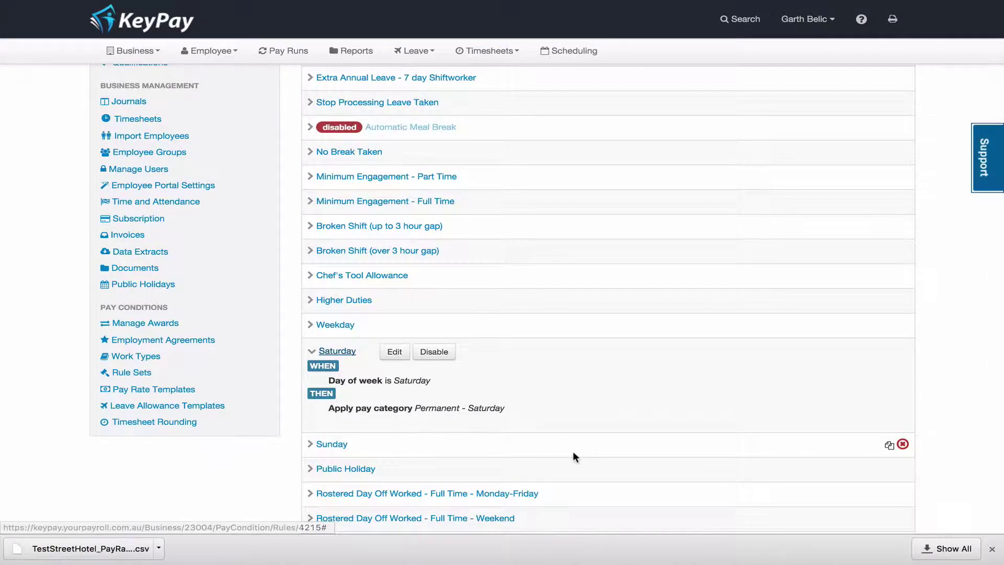
scroll(573, 455, down, 2)
click(446, 258)
Step: Remove Friday from the Weekday rule's day of week condition and save the rule
scroll(537, 212, up, 2)
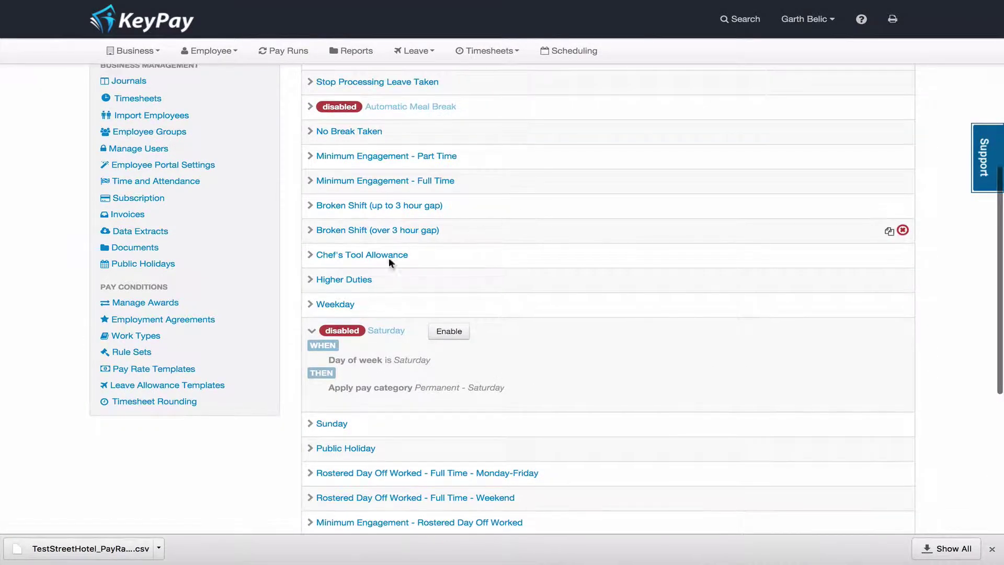
click(337, 306)
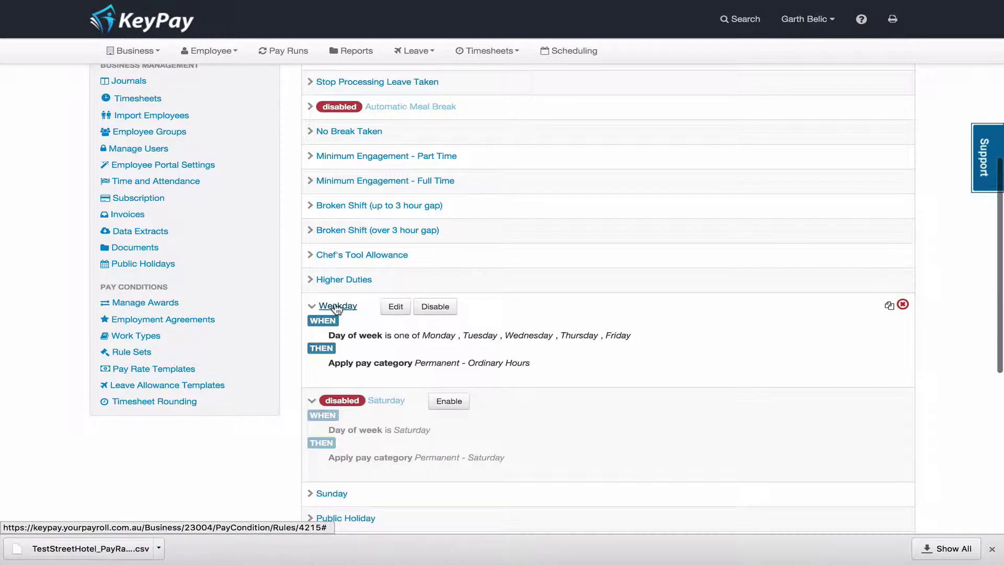
click(397, 307)
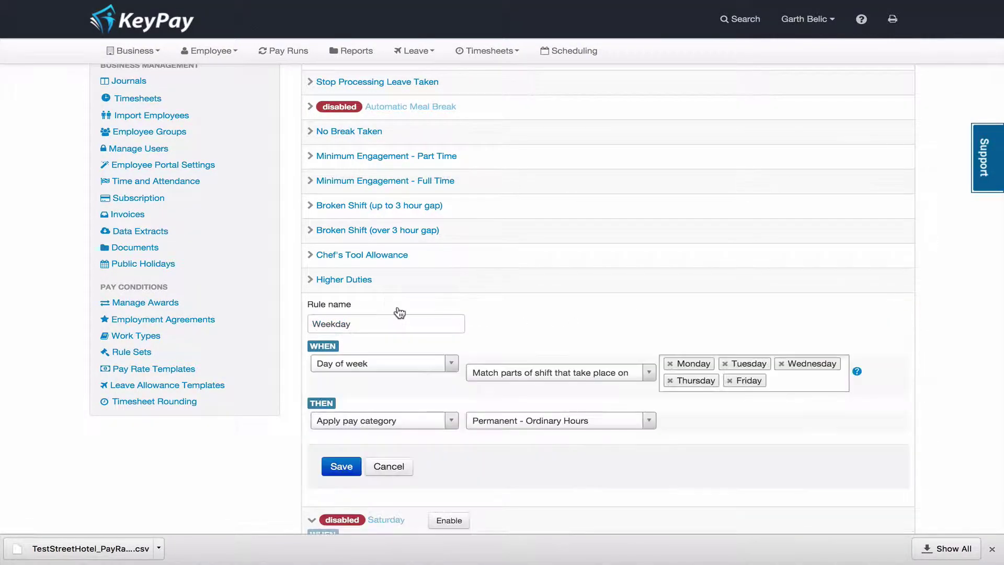
click(730, 381)
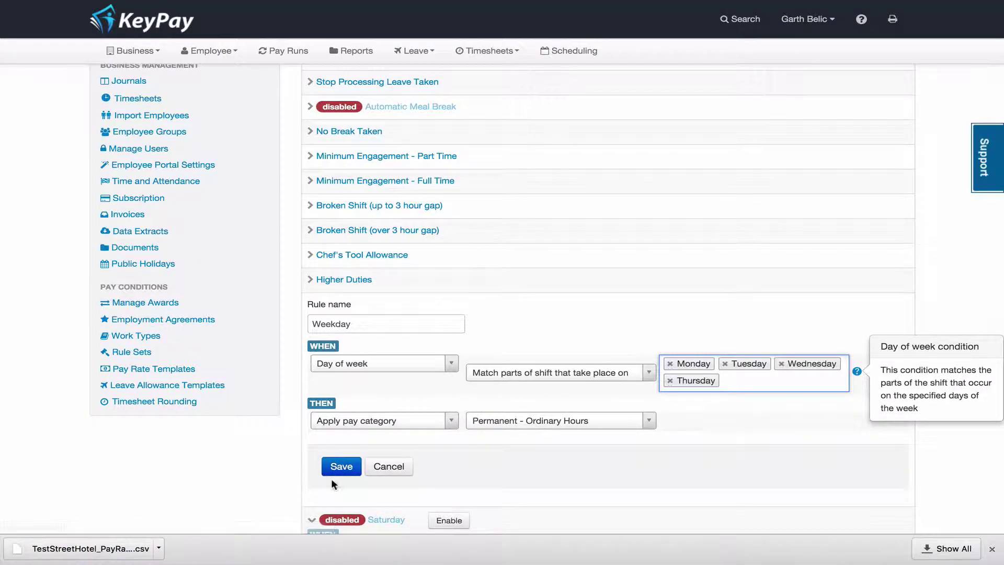
click(341, 466)
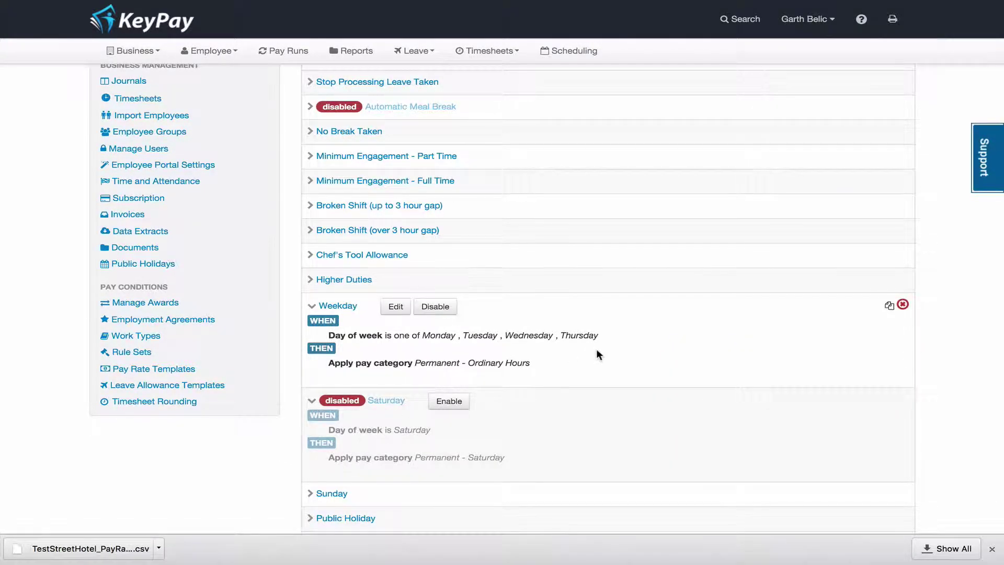
Step: Collapse the Weekday rule and activate the draft rules of the Permanent Hospitality (MODIFIED) rule set
scroll(597, 351, up, 1)
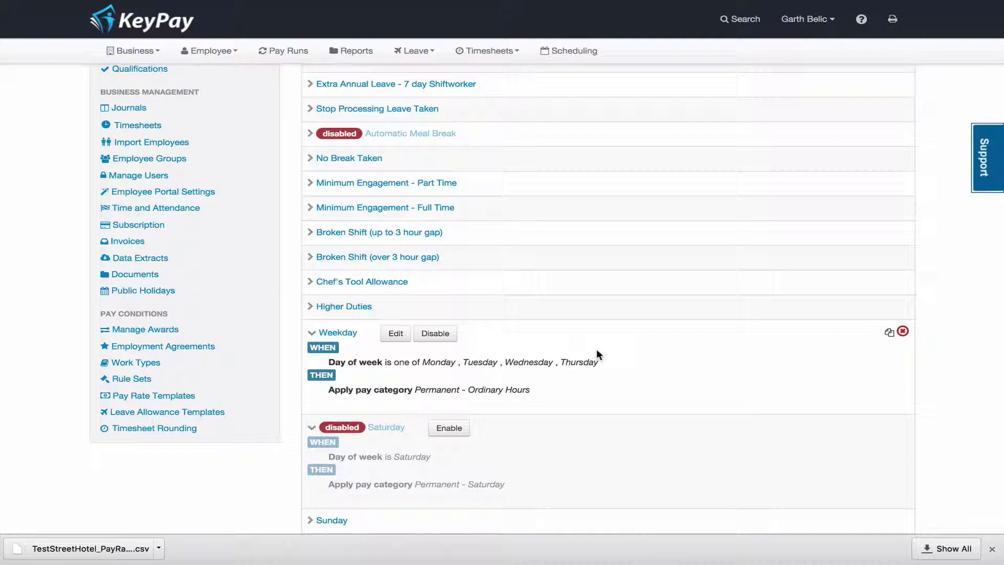
click(325, 333)
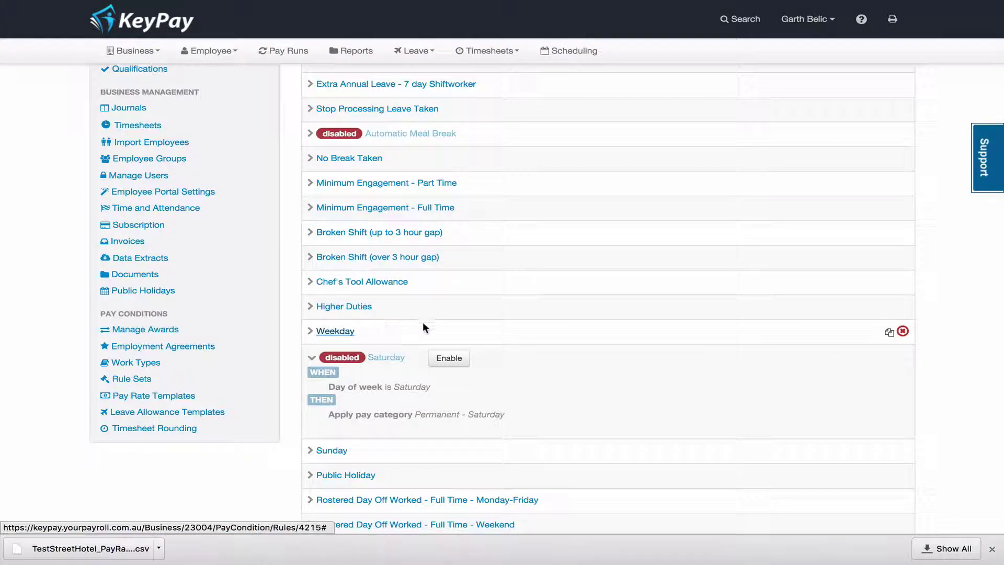
scroll(441, 337, up, 7)
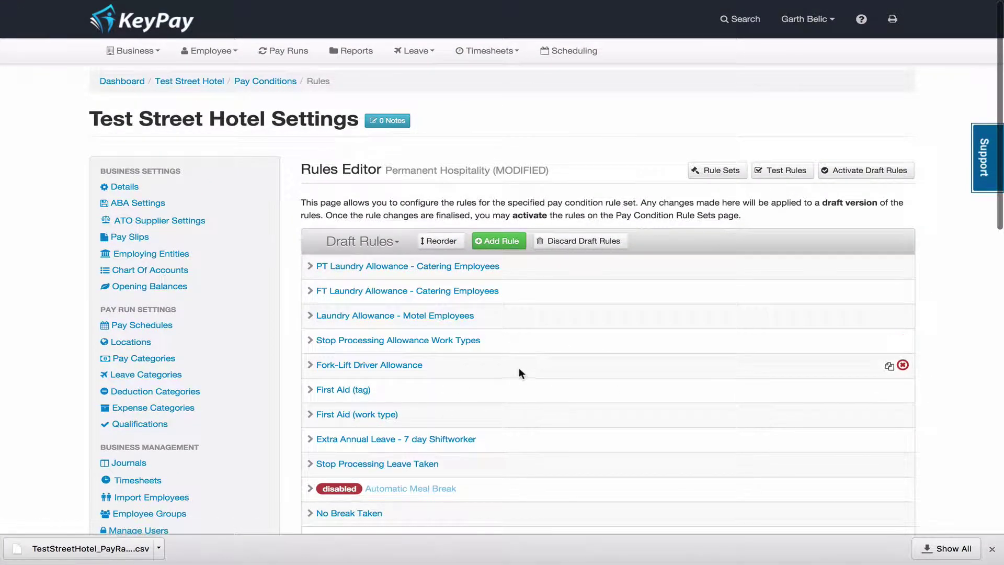
click(870, 172)
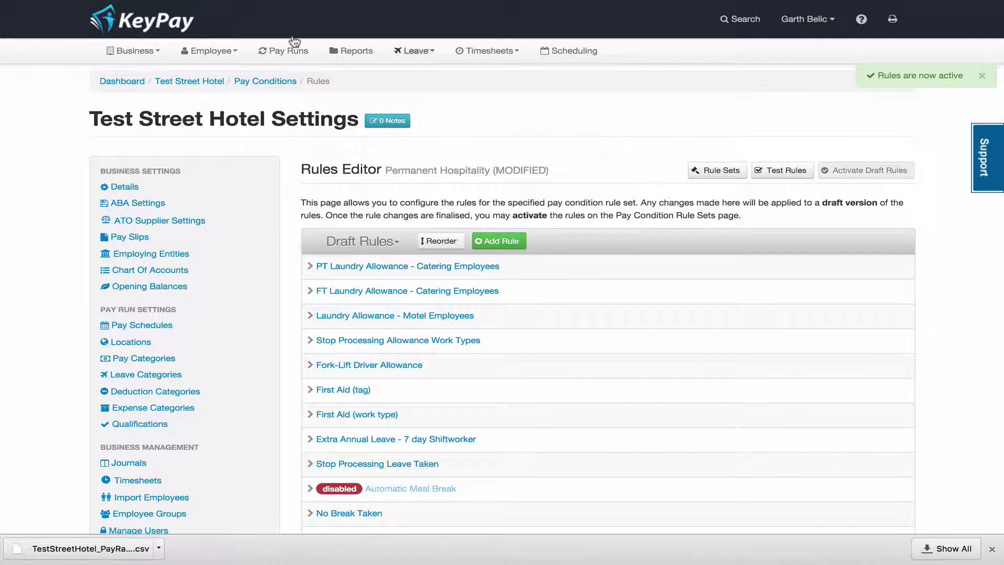
Step: Open the pay run defaults of the only employee in the employee list
click(212, 50)
click(212, 77)
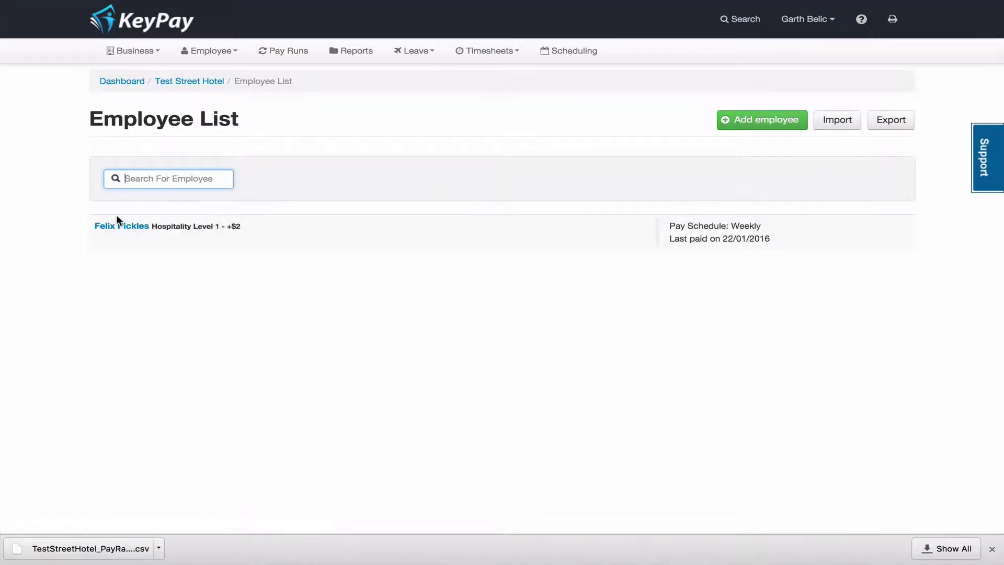
click(119, 228)
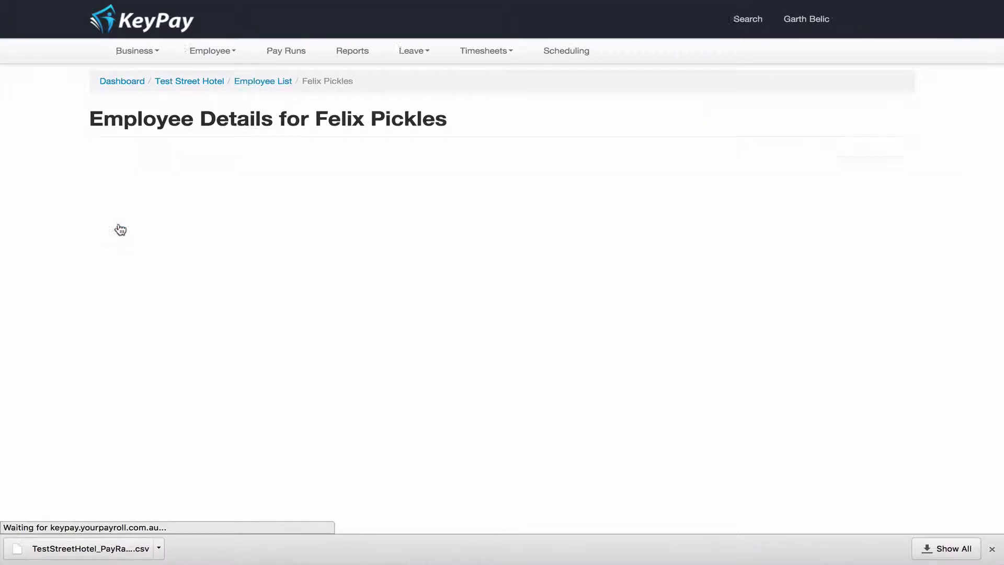
click(167, 276)
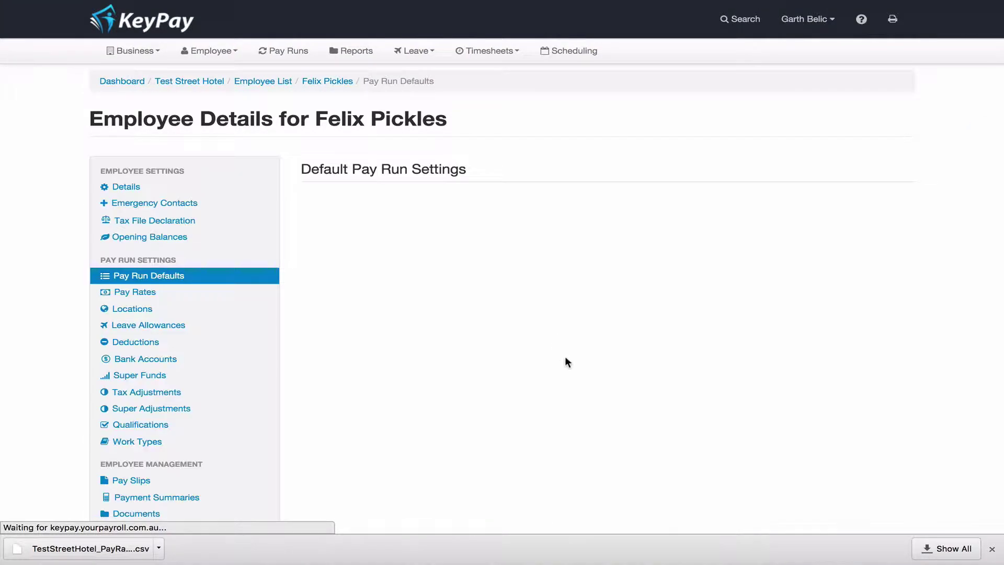
Step: Set the employee's pay condition rule set to Permanent Hospitality (MODIFIED) and save the default pay run settings
scroll(573, 463, down, 8)
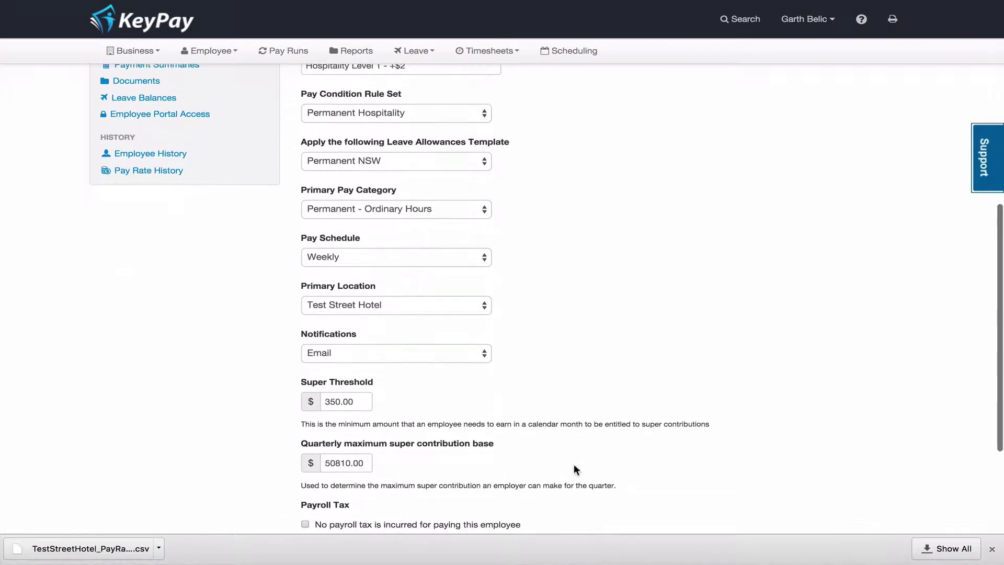
scroll(538, 293, down, 3)
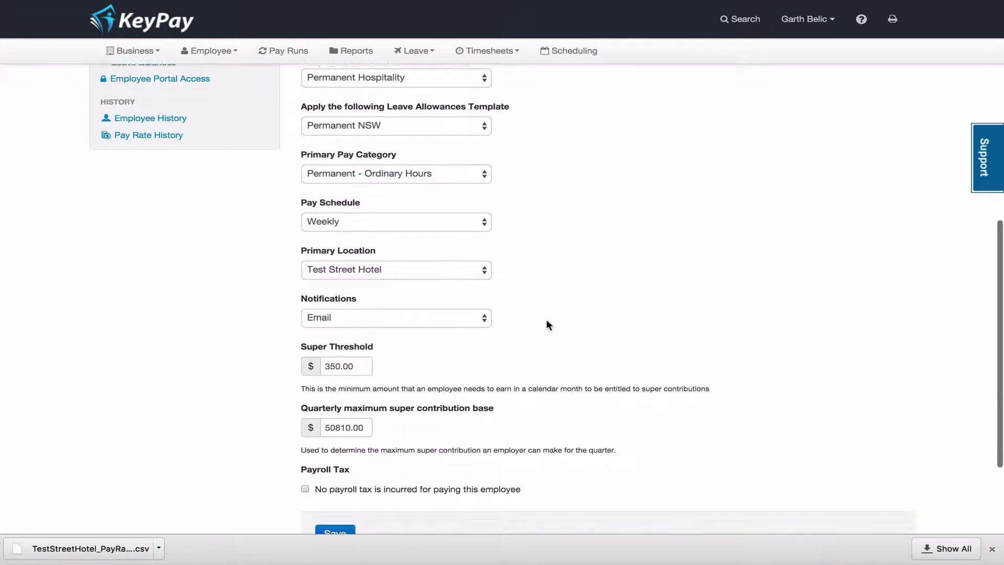
scroll(579, 261, up, 6)
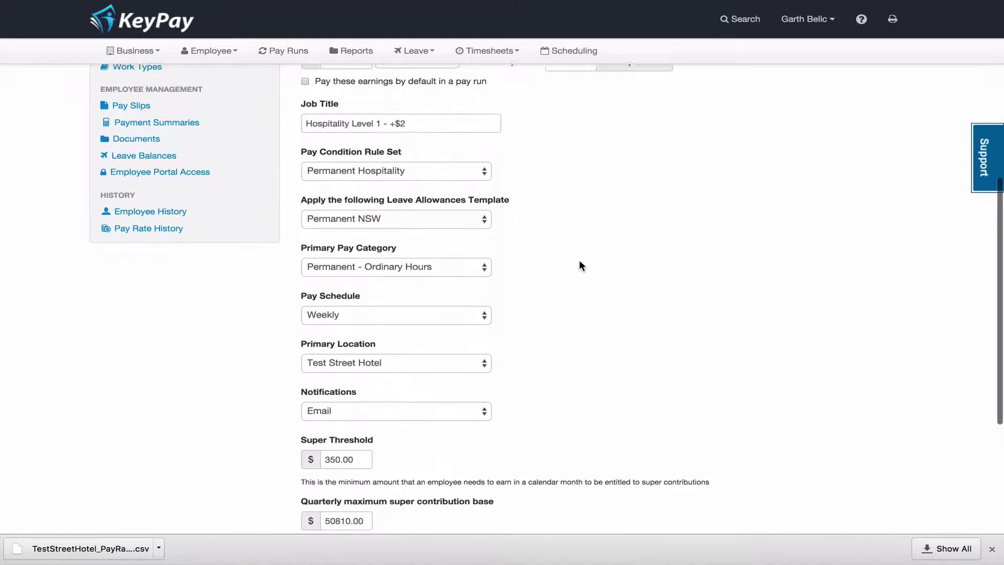
click(443, 201)
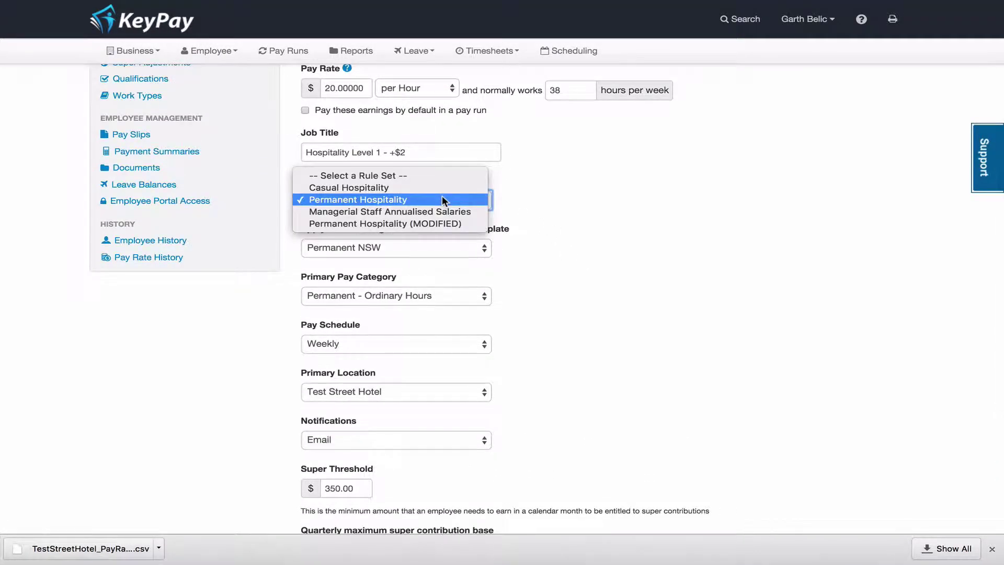
click(422, 221)
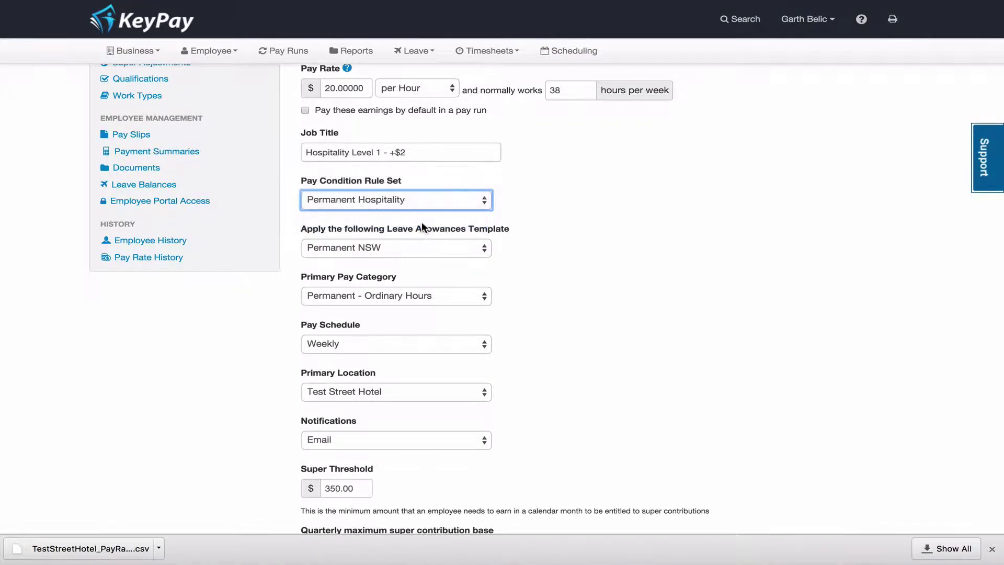
scroll(590, 363, down, 1)
scroll(589, 363, down, 5)
click(335, 397)
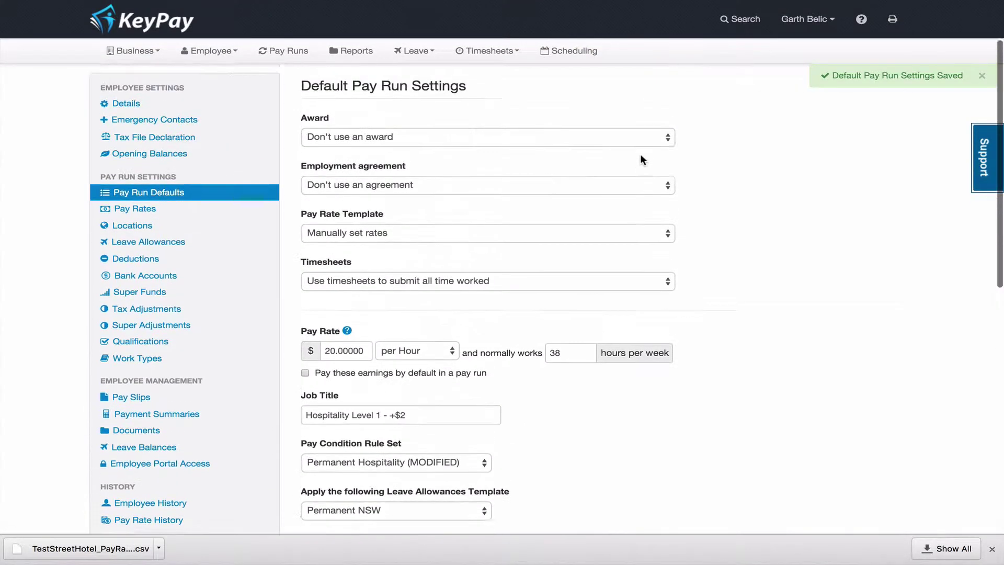
scroll(623, 178, down, 2)
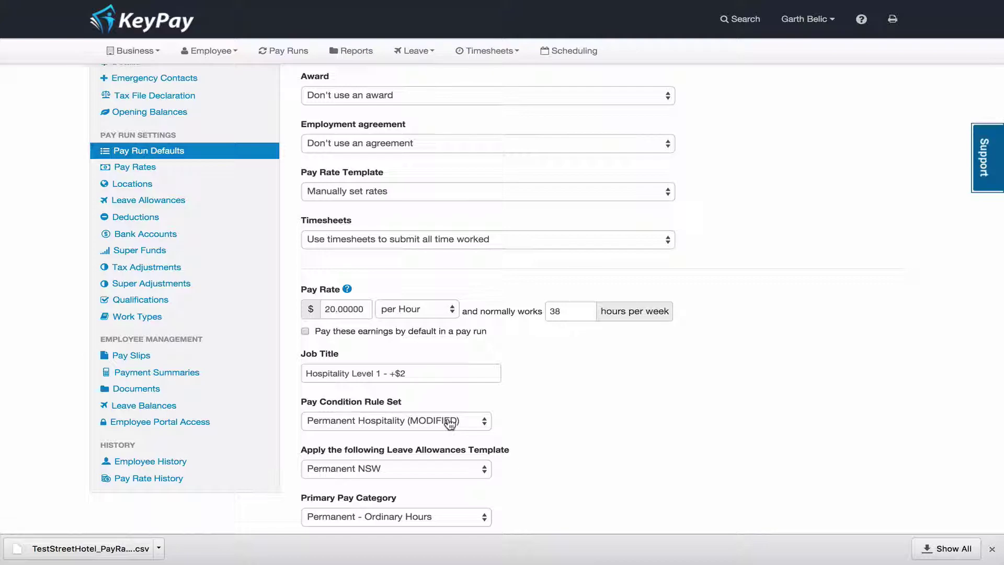
scroll(799, 307, up, 1)
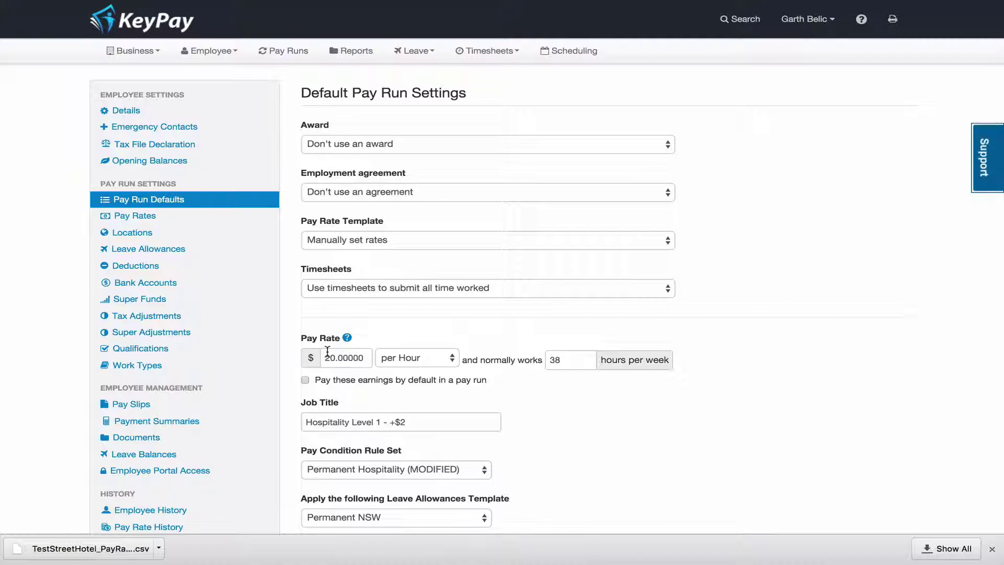
scroll(338, 302, up, 3)
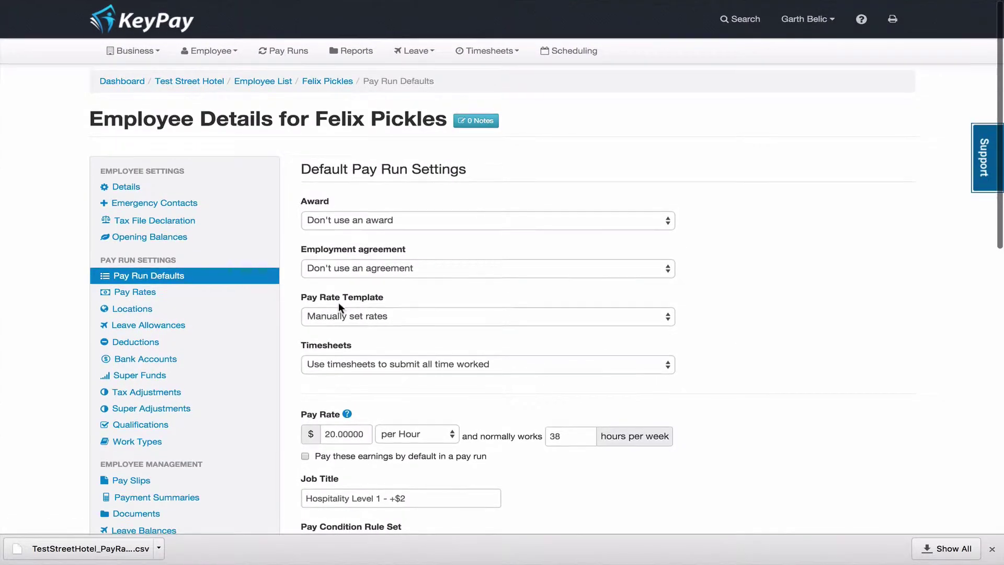
Step: Open the rules tester for the Permanent Hospitality rule set of the Hospitality Industry (General) Award 2010 [MA000009]
click(135, 51)
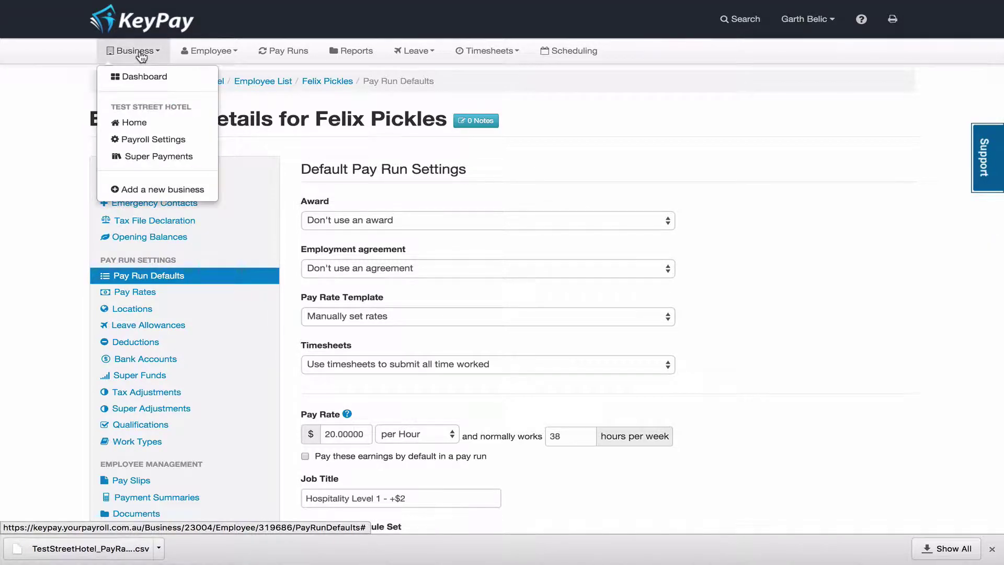
click(150, 139)
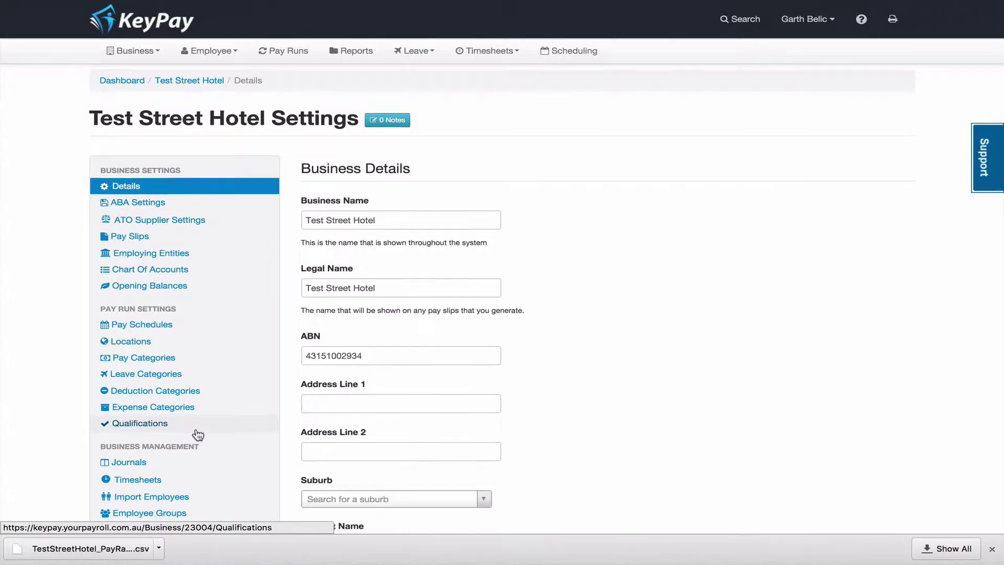
scroll(198, 434, down, 6)
click(156, 423)
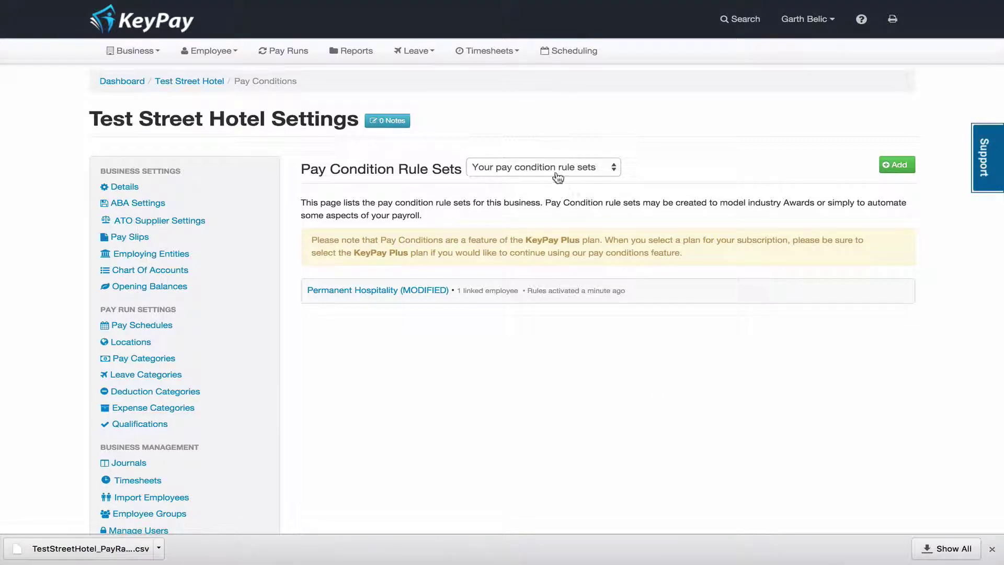
click(557, 174)
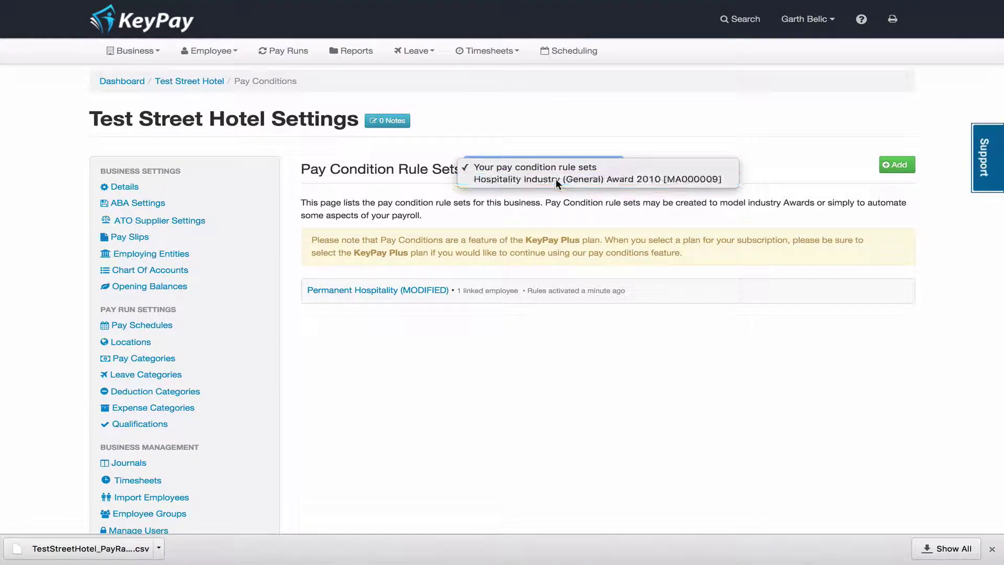
click(555, 179)
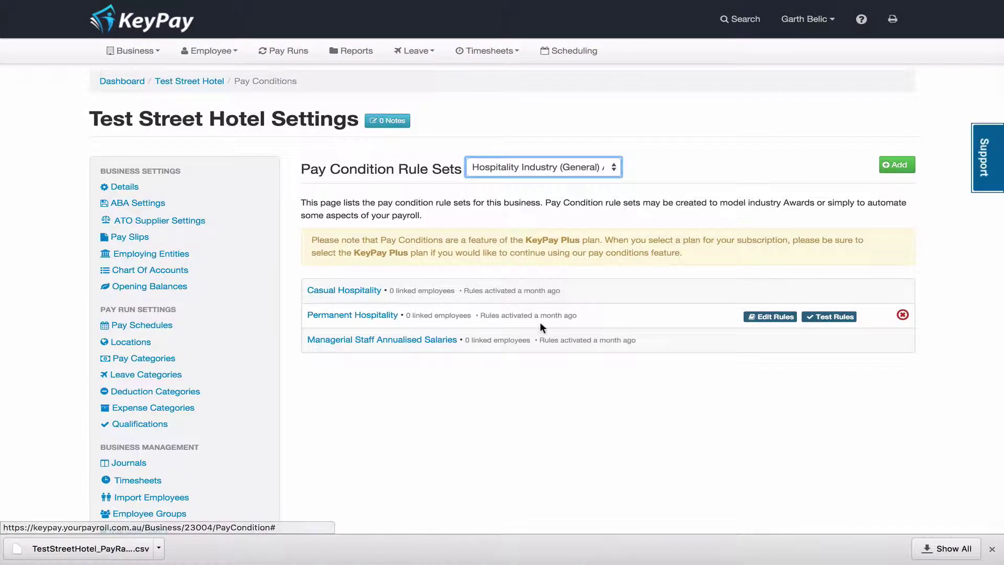
click(835, 317)
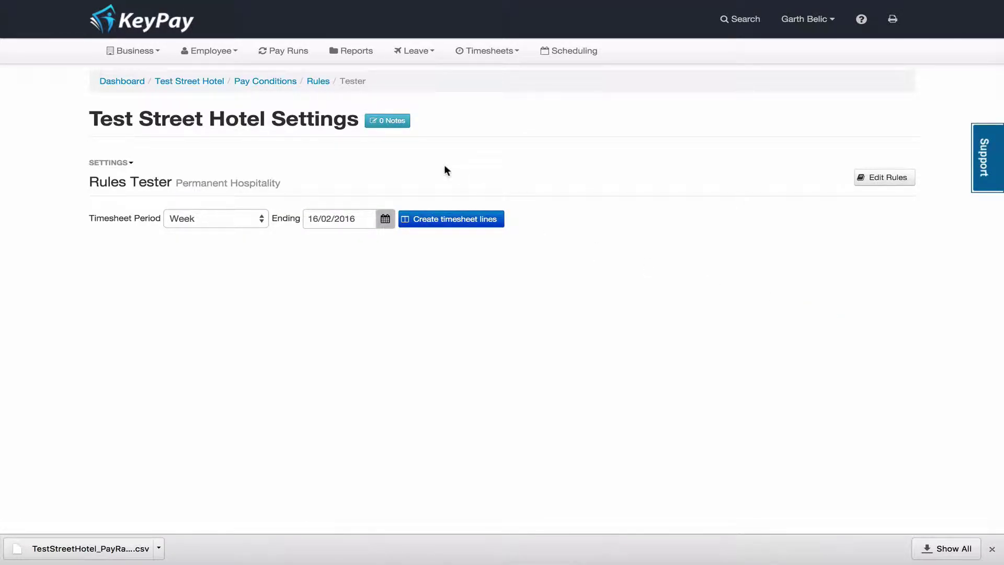
Step: Create timesheet lines for the week ending 16/02/2016 and enter a 9am to 5pm shift on Wed 10 Feb
click(467, 222)
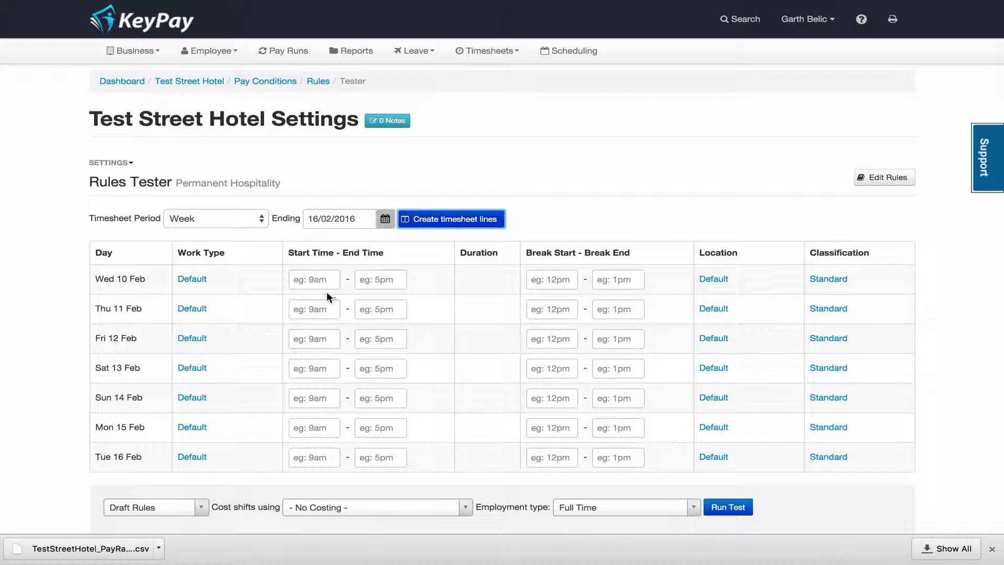
click(321, 279)
text(9am)
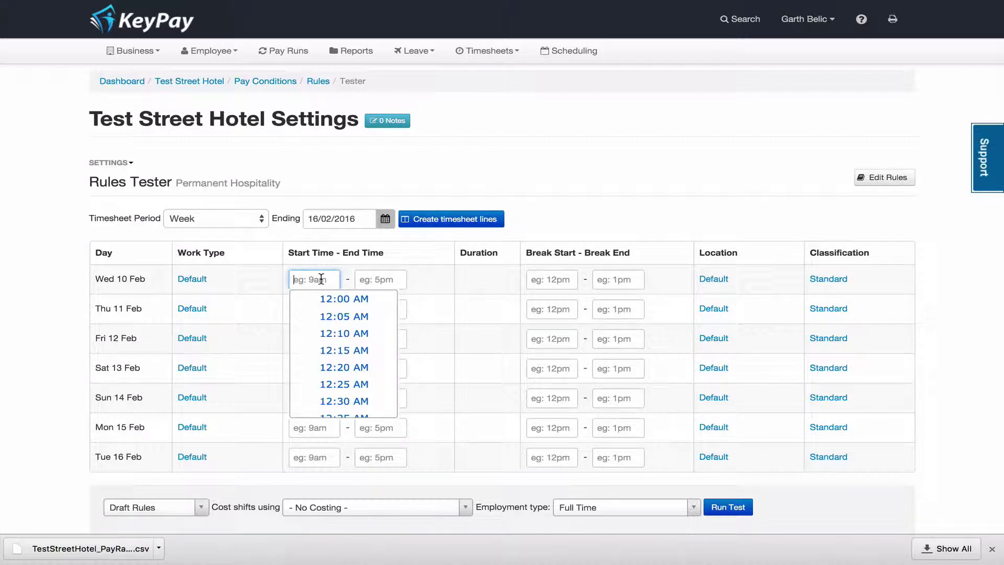
key(Tab)
text(5pm)
key(Tab)
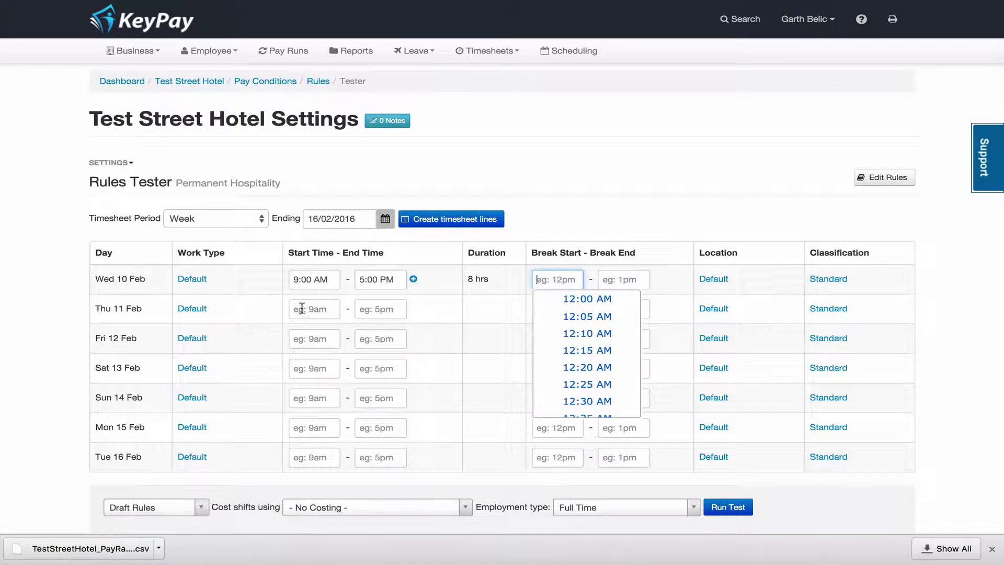
Step: Enter 9am to 5pm test shifts for Thu 11 Feb and Fri 12 Feb
click(299, 309)
text(9am)
key(Tab)
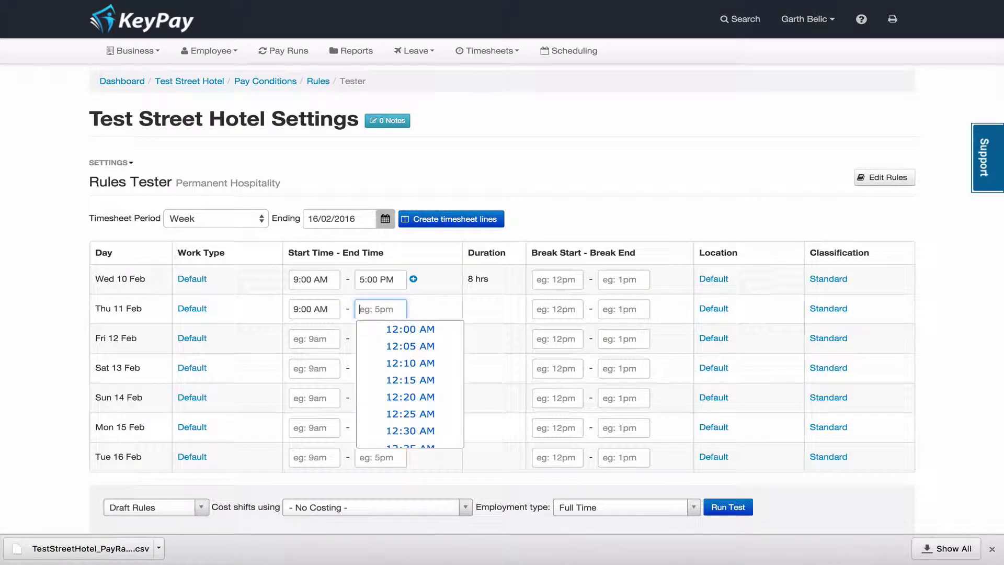
text(5pm)
key(Tab)
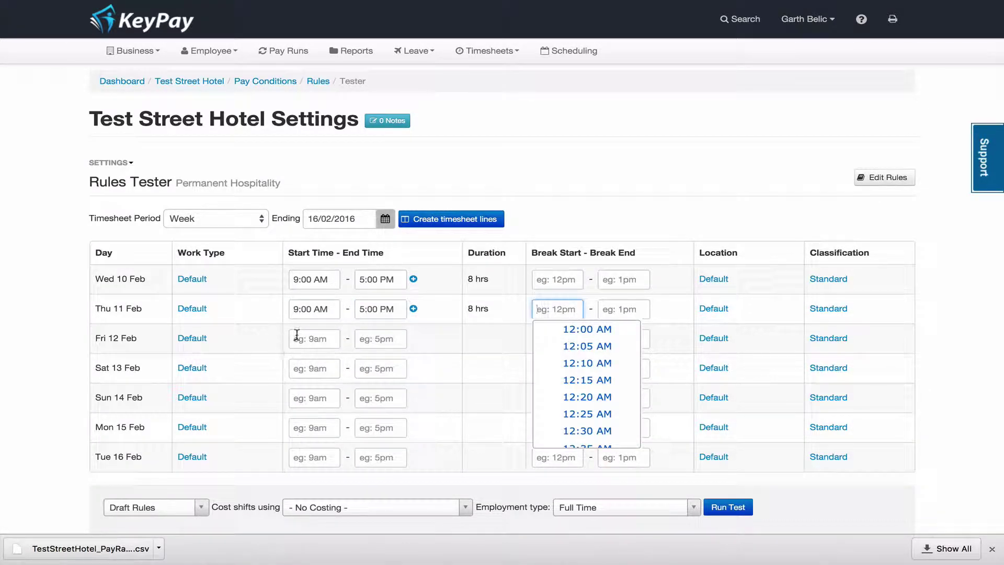
click(301, 338)
text(9am)
key(Tab)
text(5pm)
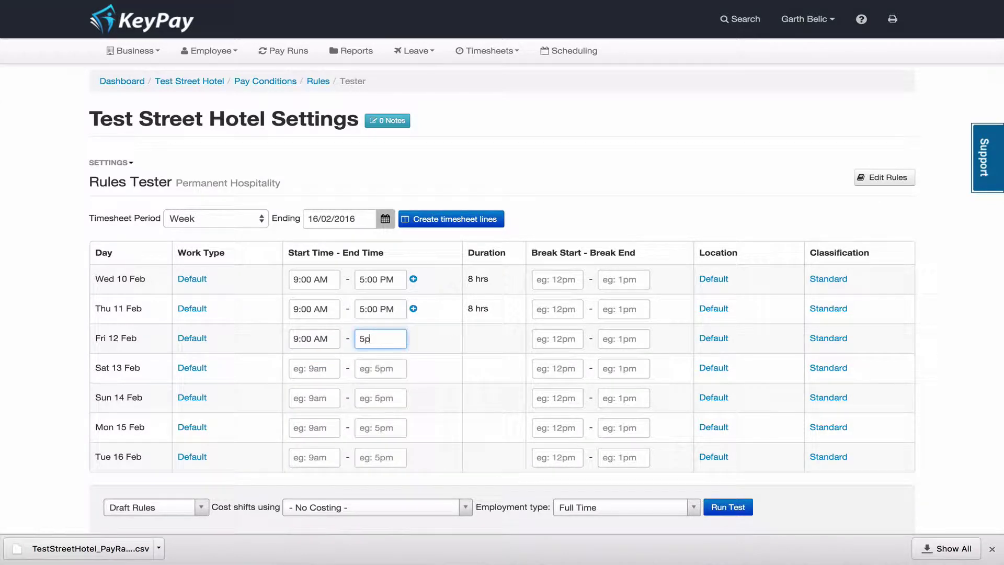
key(Tab)
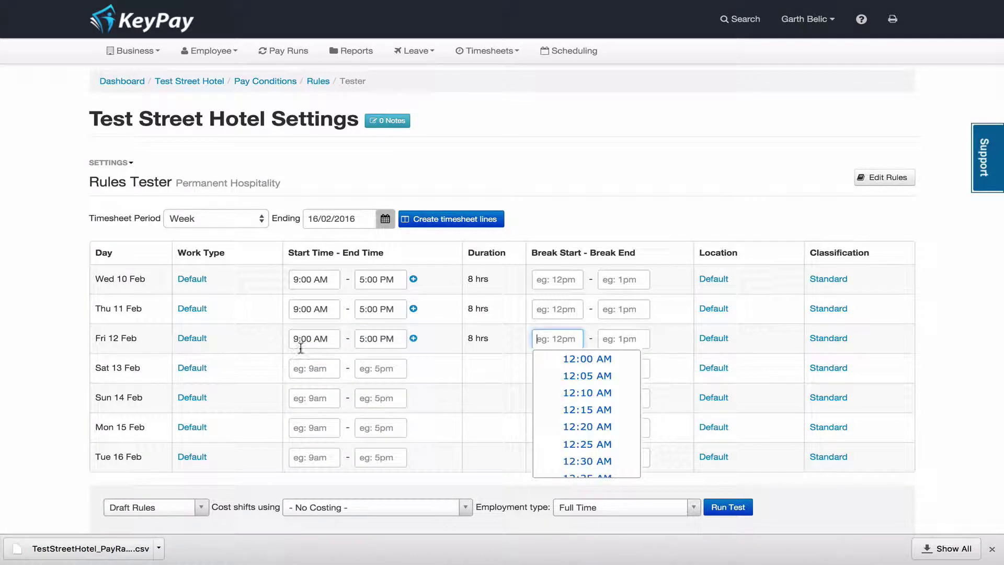
Step: Enter 9am to 5pm test shifts for Mon 15 Feb and Tue 16 Feb
click(313, 427)
text(9am)
key(Tab)
text(5pm)
key(Tab)
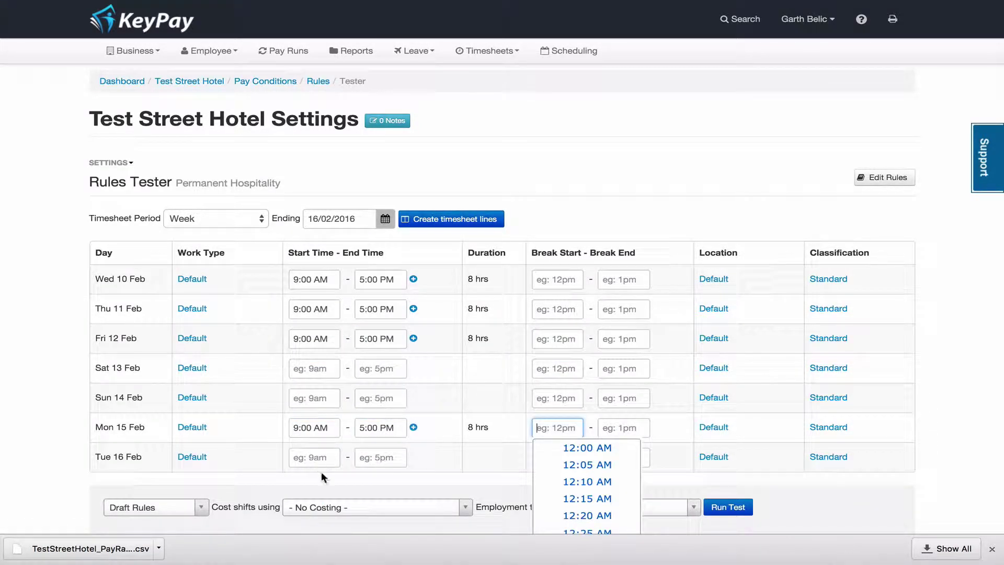
click(315, 460)
text(9am)
key(Tab)
text(5pm)
key(Tab)
Step: Cost the shifts using the Hospo Perm L1 17yrs pay rate template and run the test on the draft rules
scroll(331, 493, down, 2)
click(272, 469)
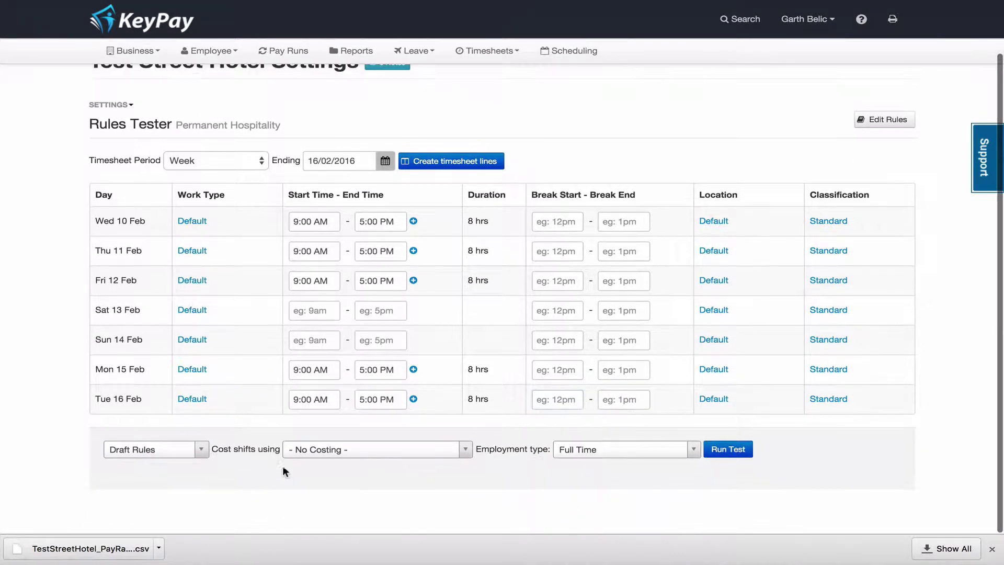
click(348, 451)
scroll(366, 413, down, 3)
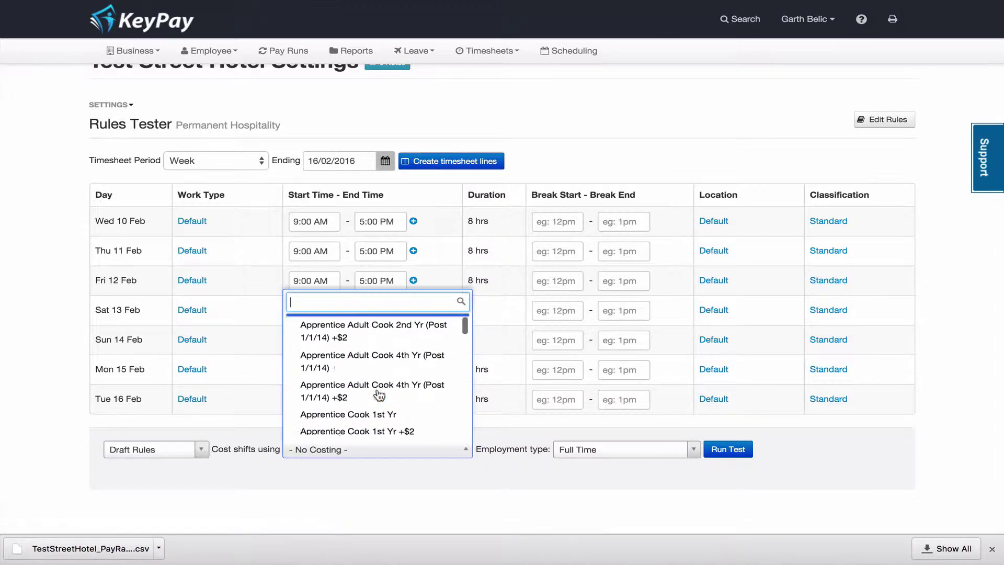
text(l1)
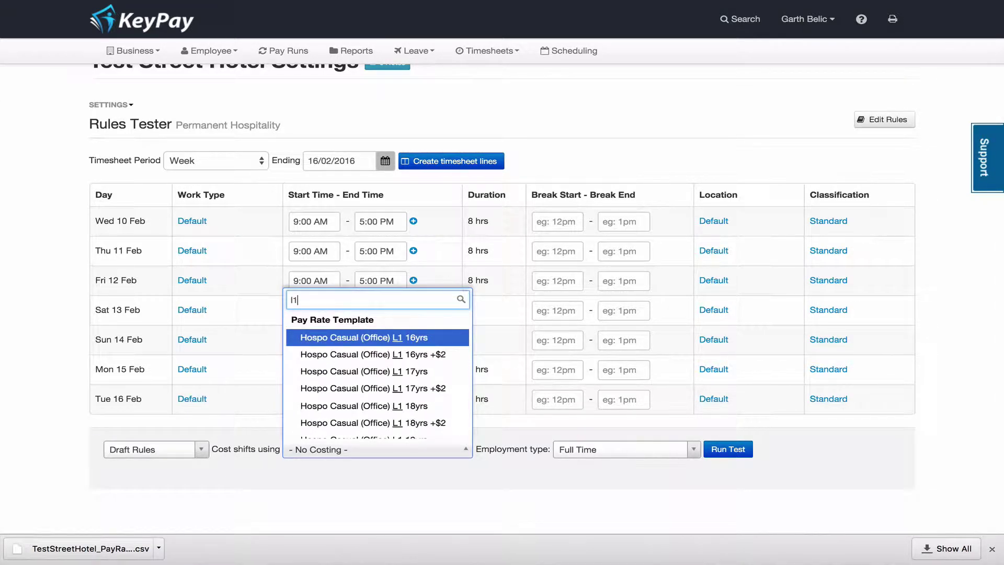
key(Down)
key(Down)
key(Down)
key(Down)
key(Down)
key(Down)
key(Down)
key(Down)
key(Down)
key(Down)
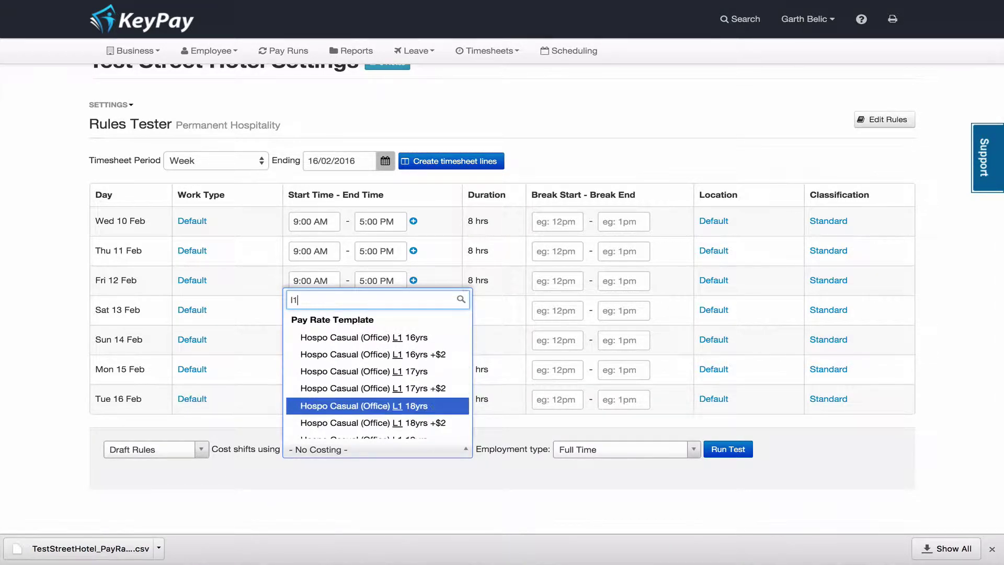
key(Down)
key(Down)
key(Down)
key(Down)
key(Down)
key(Down)
key(Down)
key(Down)
key(Down)
key(Down)
key(Down)
key(Down)
key(Down)
key(Down)
key(Down)
key(Down)
key(Down)
key(Down)
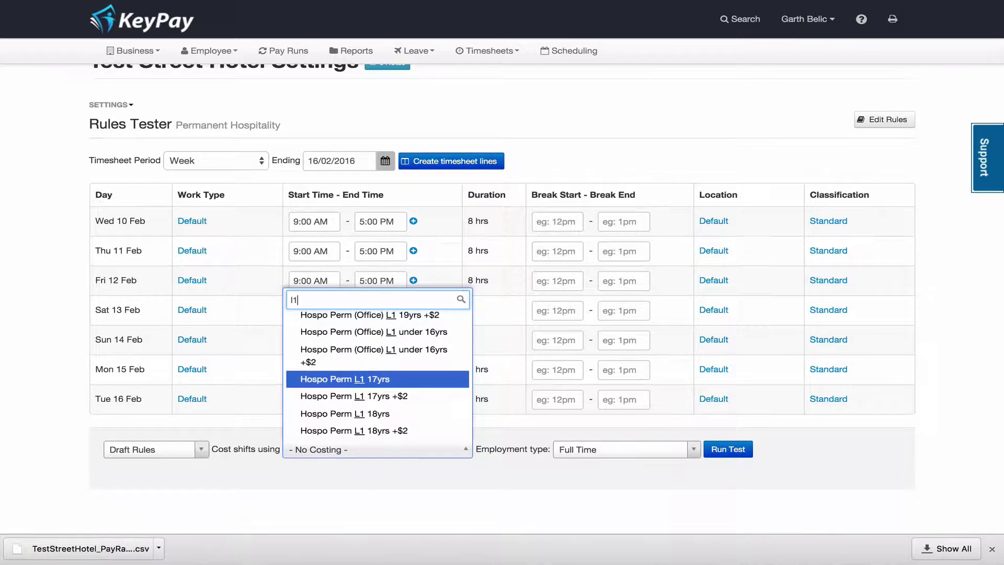
key(Return)
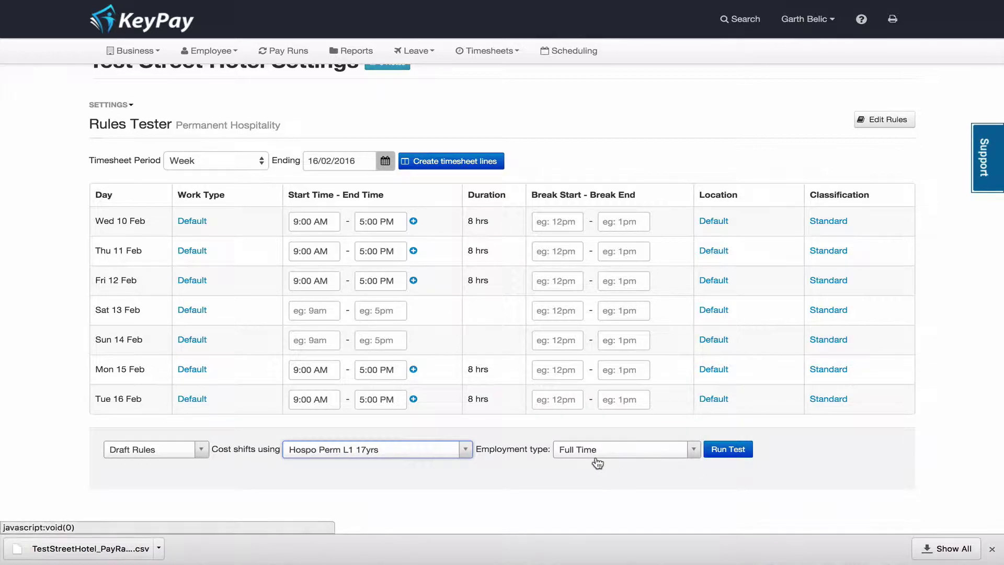
click(730, 451)
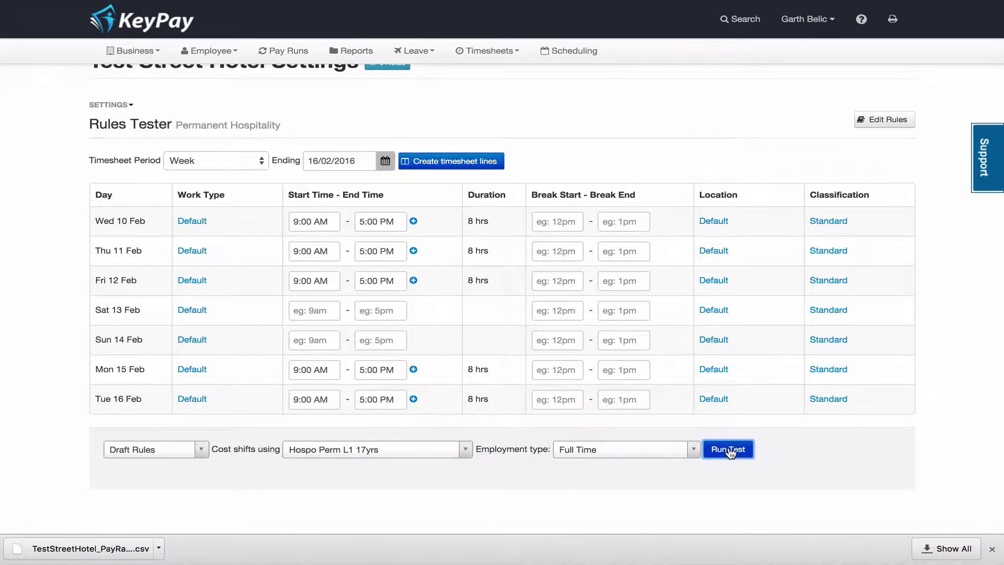
scroll(808, 471, down, 3)
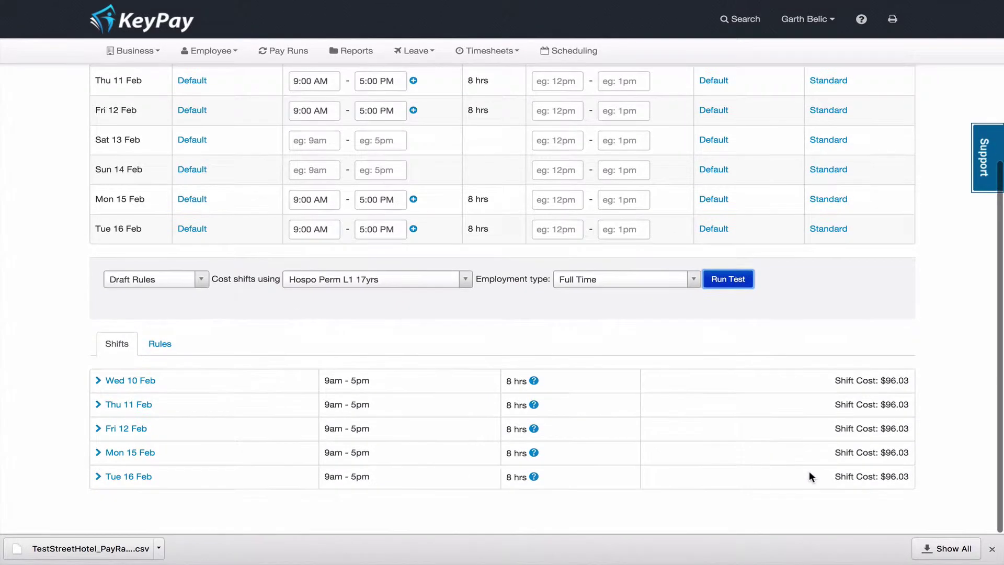